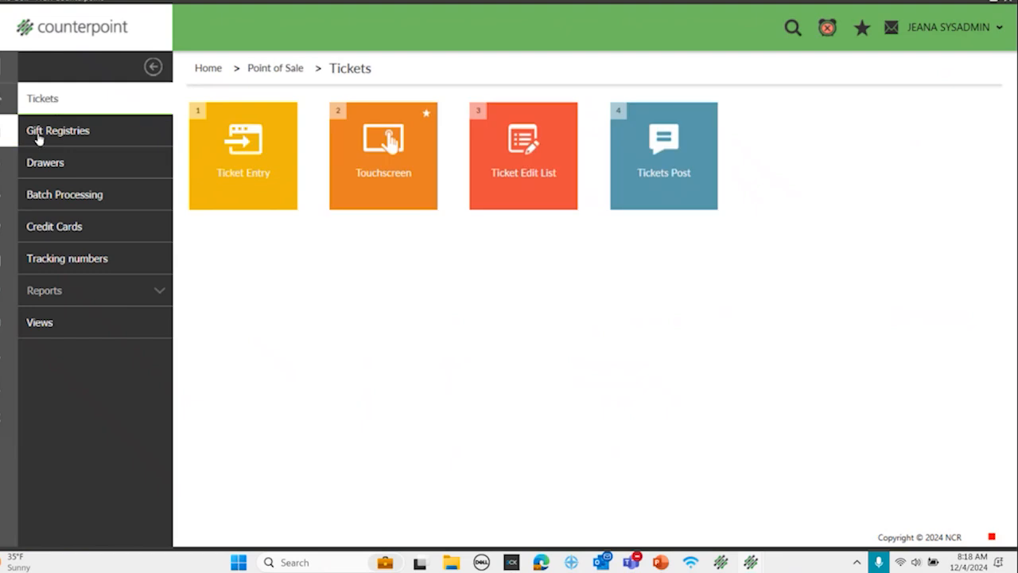
# Step: Preview the Ticket Edit List with its default parameters, and open the ticket posting form for the MAIN store, closing it without posting
pyautogui.click(525, 172)
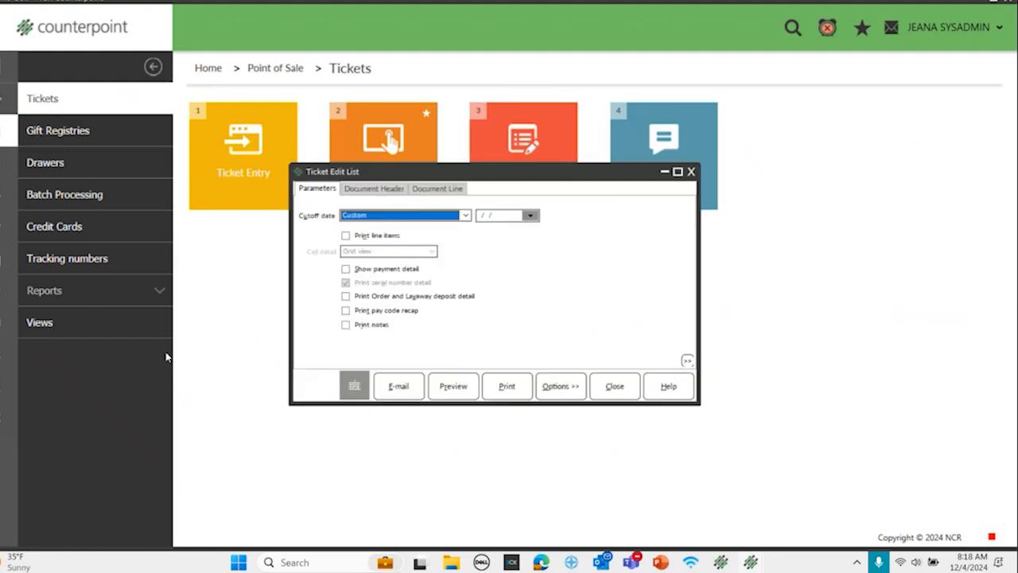
pyautogui.click(449, 385)
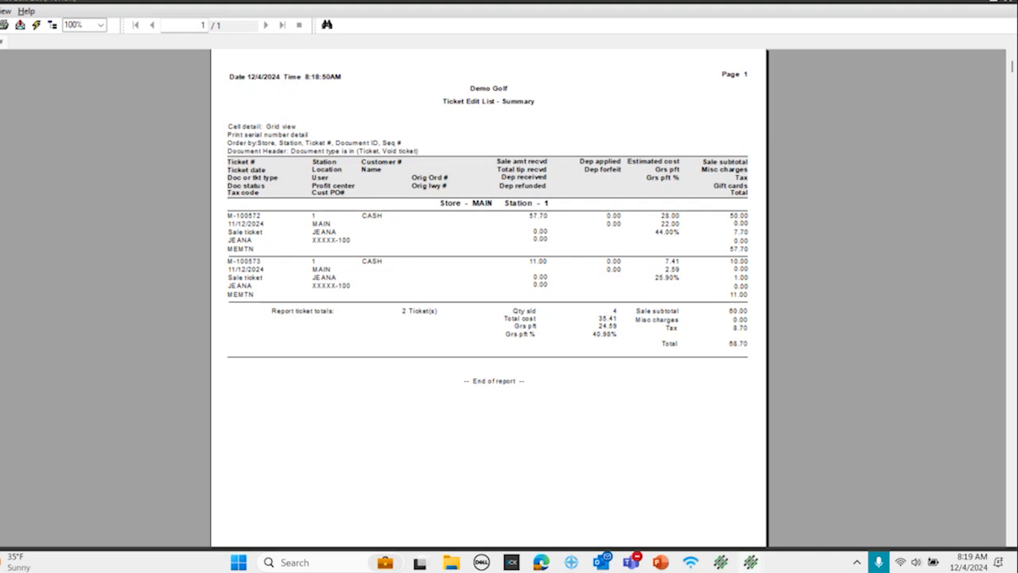
pyautogui.click(1007, 5)
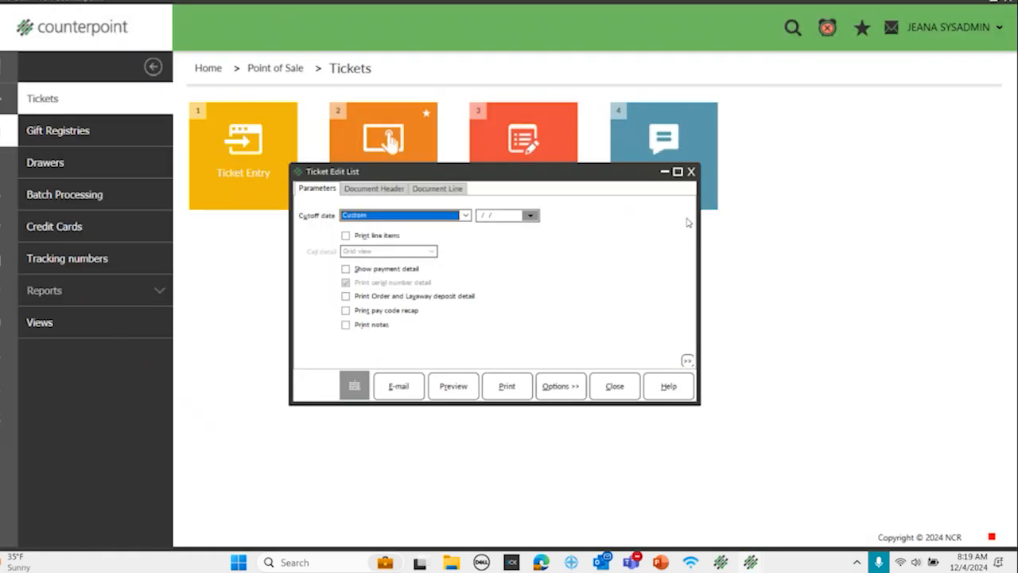
pyautogui.click(689, 170)
pyautogui.click(661, 171)
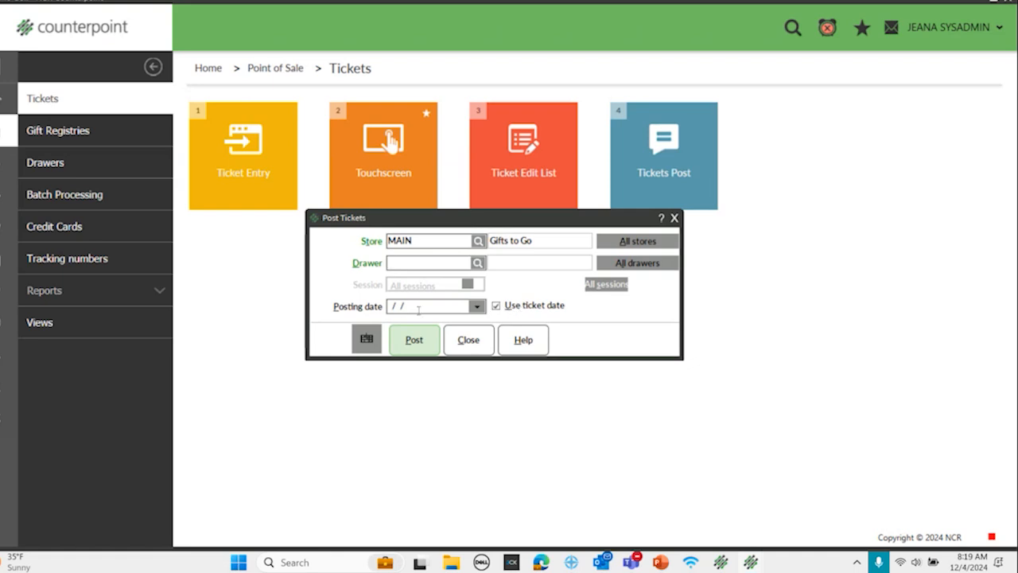
pyautogui.click(475, 347)
# Step: Open the Work Center and view the inventory adjustment dated 12/4/2024, closing both without changes
pyautogui.click(3, 106)
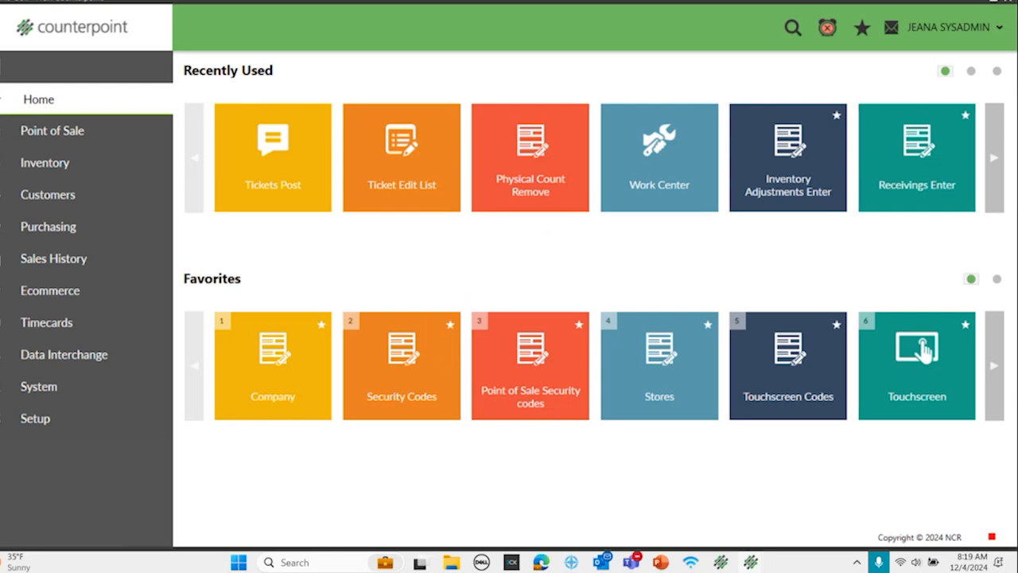
pyautogui.click(34, 390)
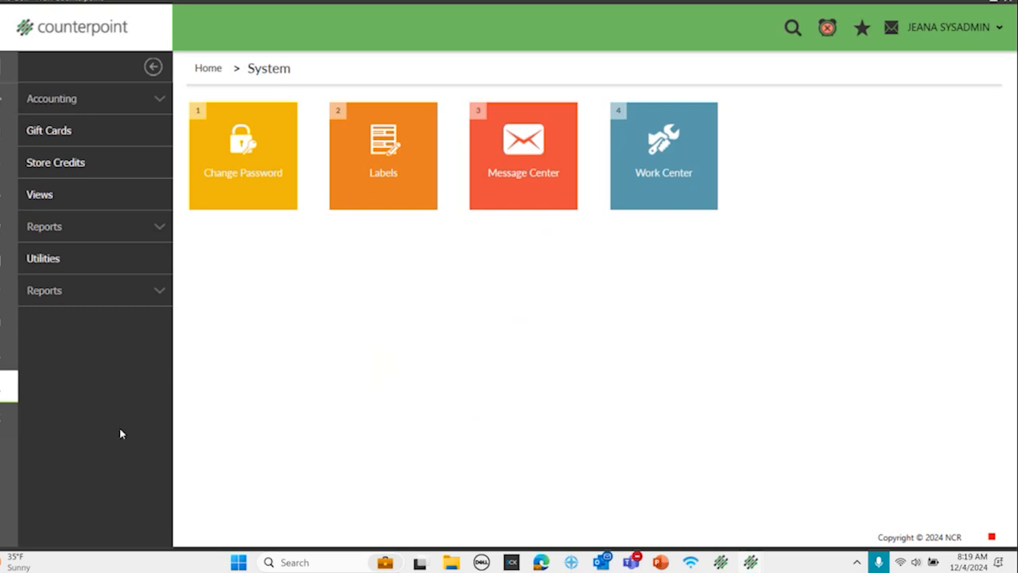
pyautogui.click(683, 173)
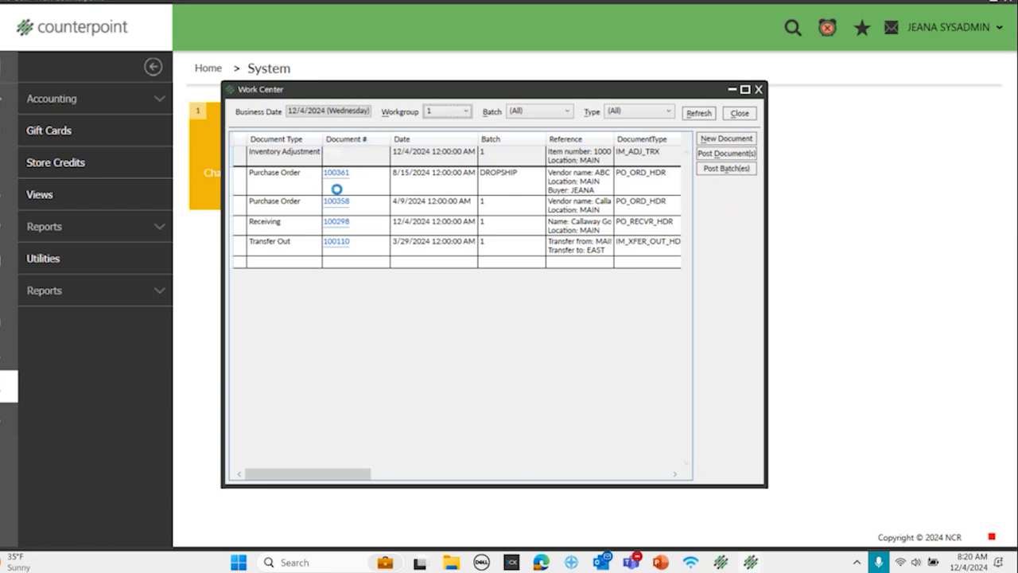
pyautogui.click(337, 186)
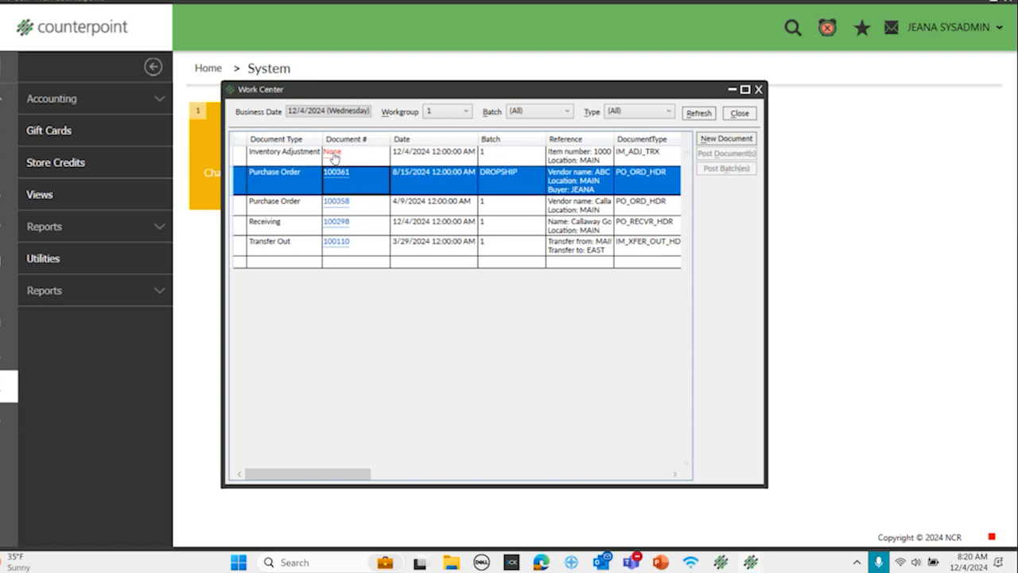
pyautogui.click(333, 153)
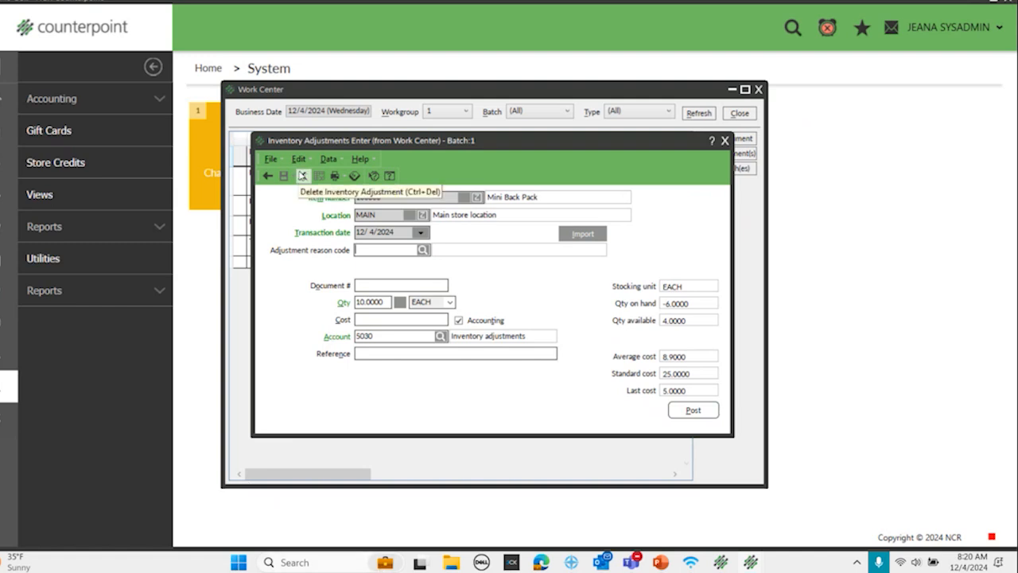
pyautogui.click(725, 141)
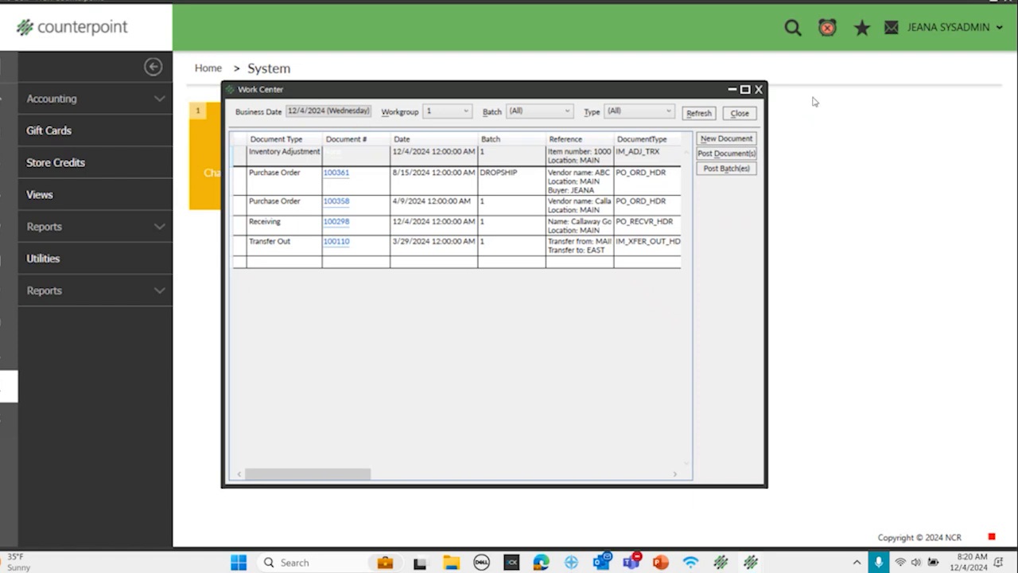
pyautogui.click(759, 90)
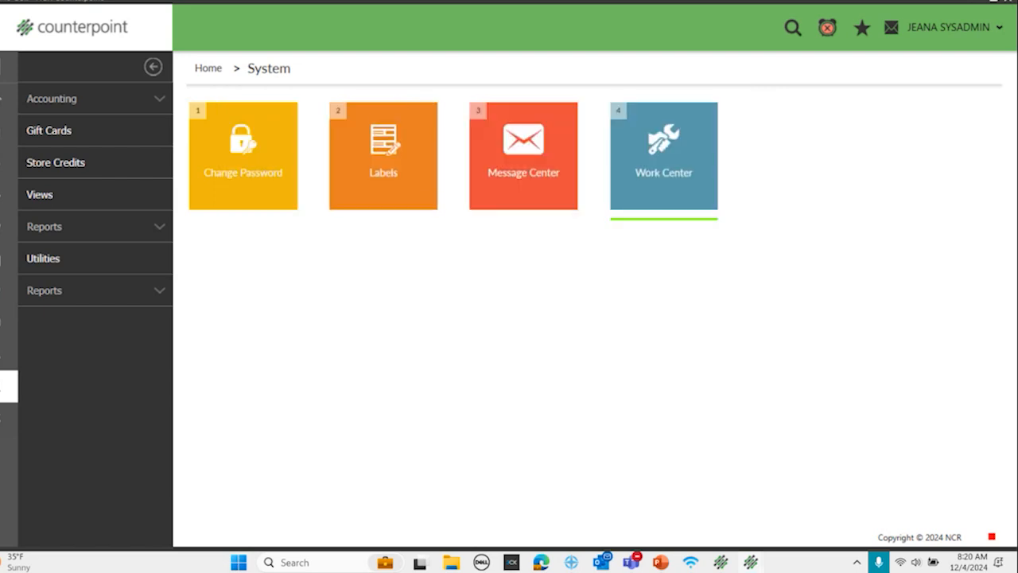
# Step: Go to the inventory Physical Count functions and try to remove any existing physical count records
pyautogui.click(7, 98)
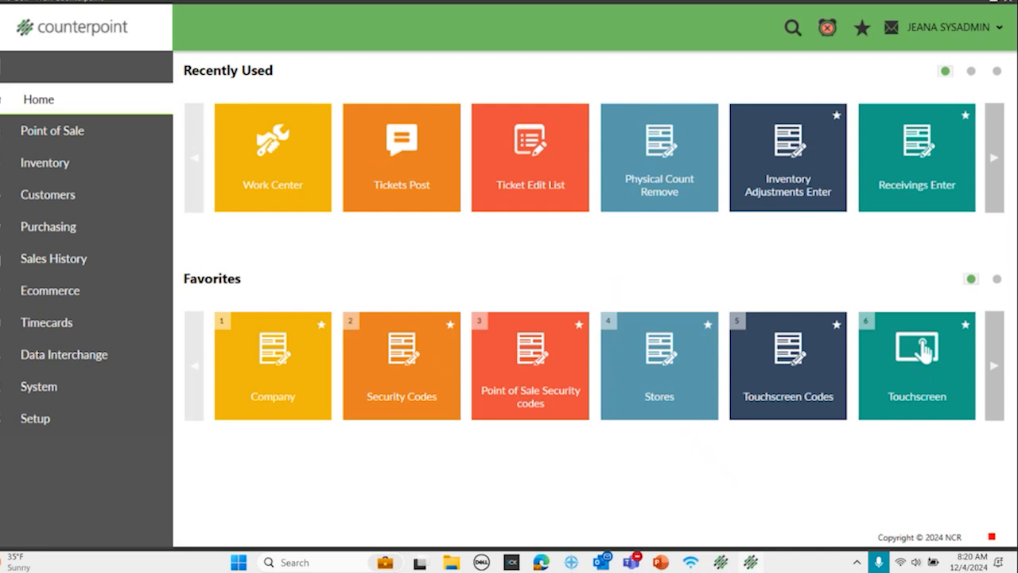
pyautogui.click(40, 163)
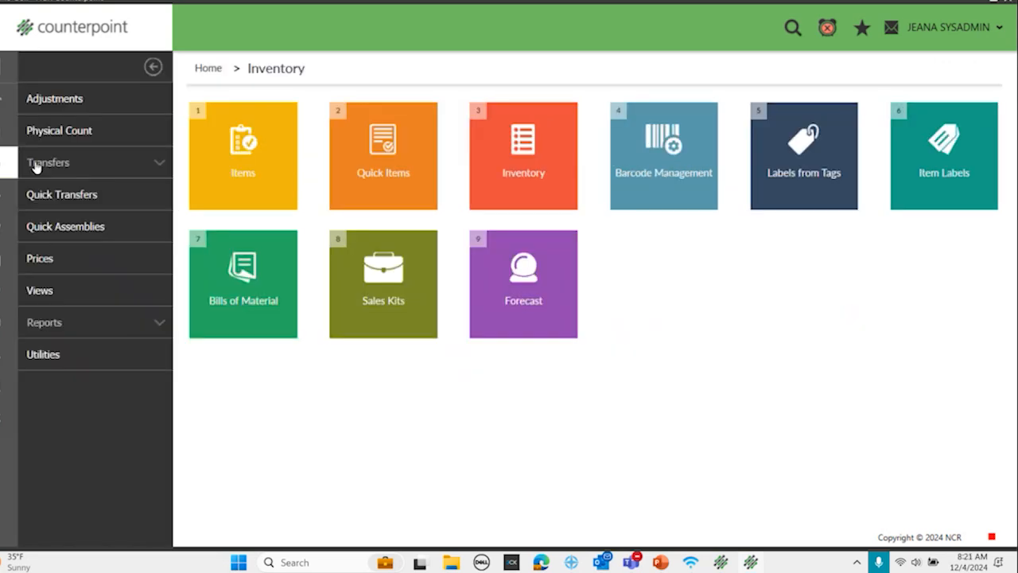
pyautogui.click(71, 130)
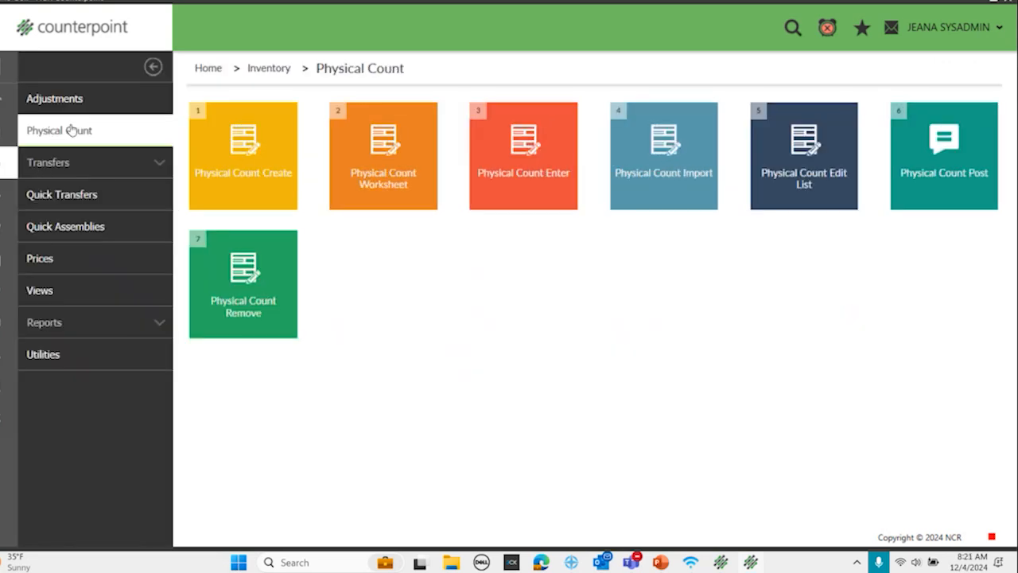
pyautogui.click(251, 280)
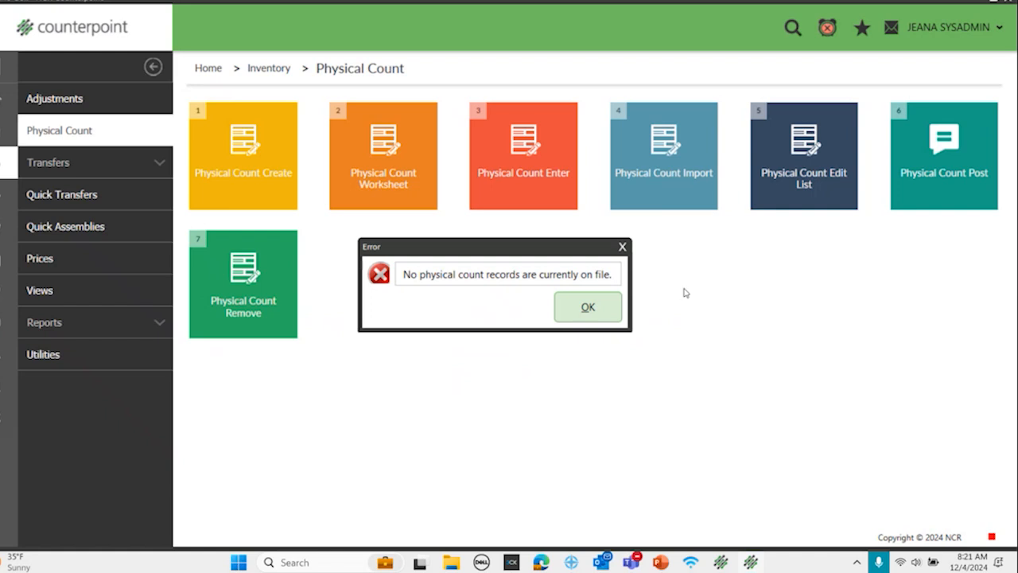
pyautogui.click(585, 310)
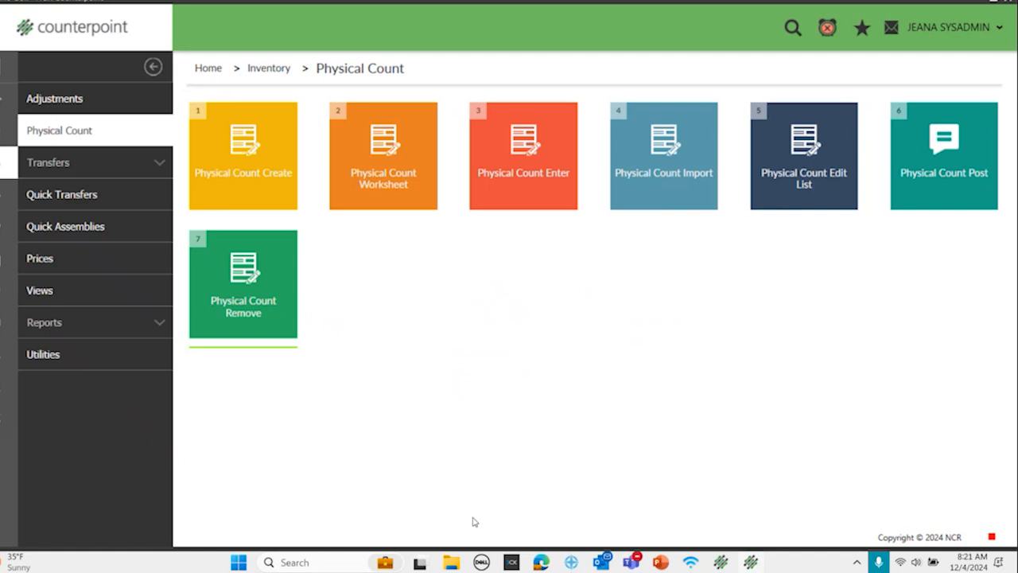
# Step: Create a physical count for the MAIN location with the item and last count date filters left blank, and close the form
pyautogui.click(223, 165)
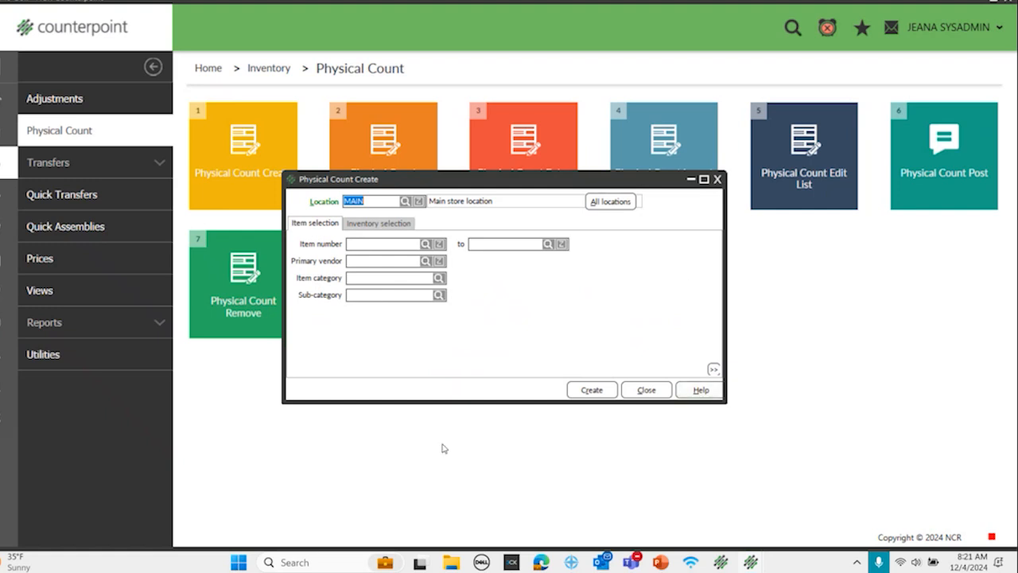
pyautogui.click(380, 224)
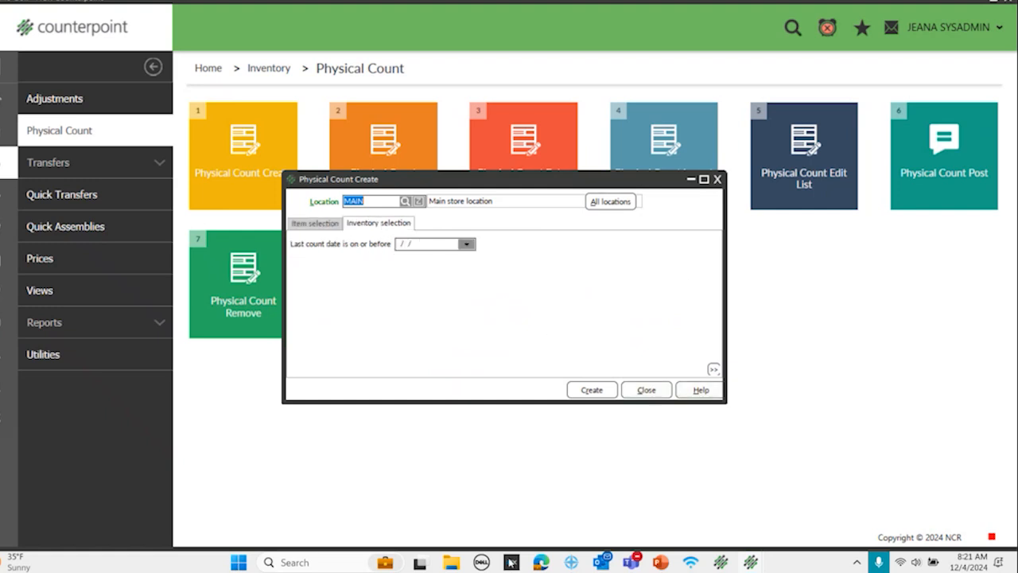
pyautogui.click(316, 224)
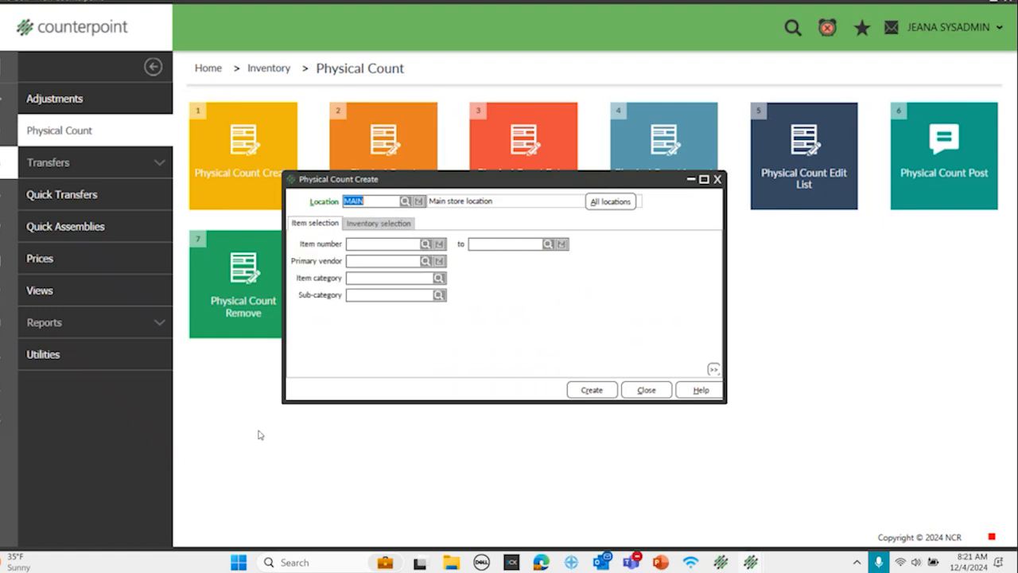
pyautogui.click(350, 278)
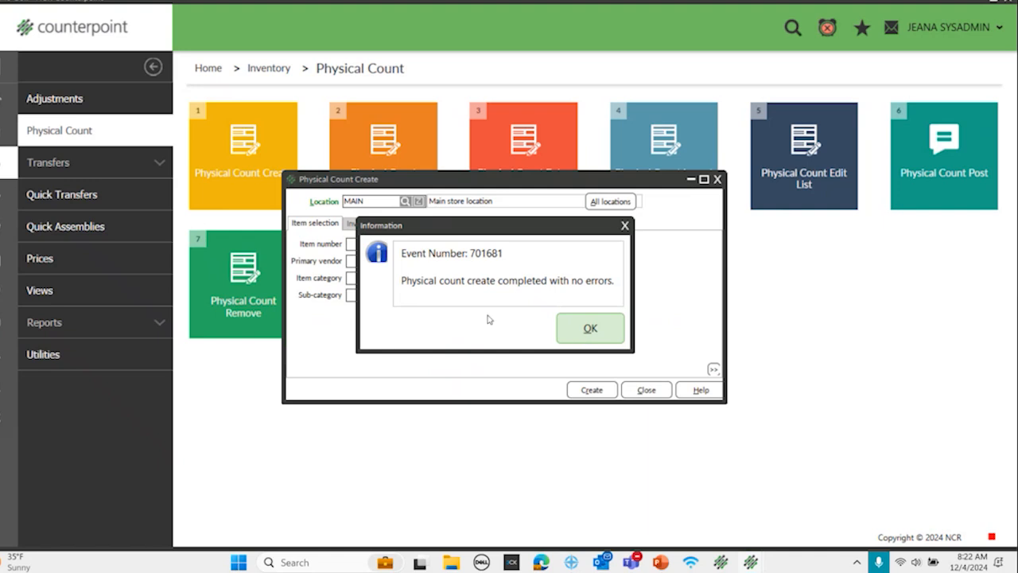
pyautogui.click(573, 336)
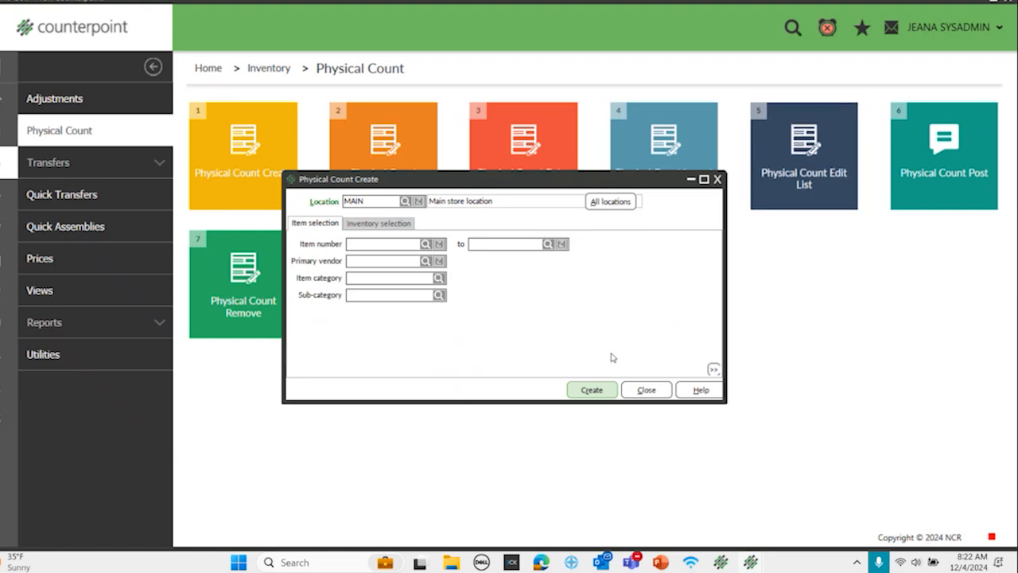
pyautogui.click(646, 390)
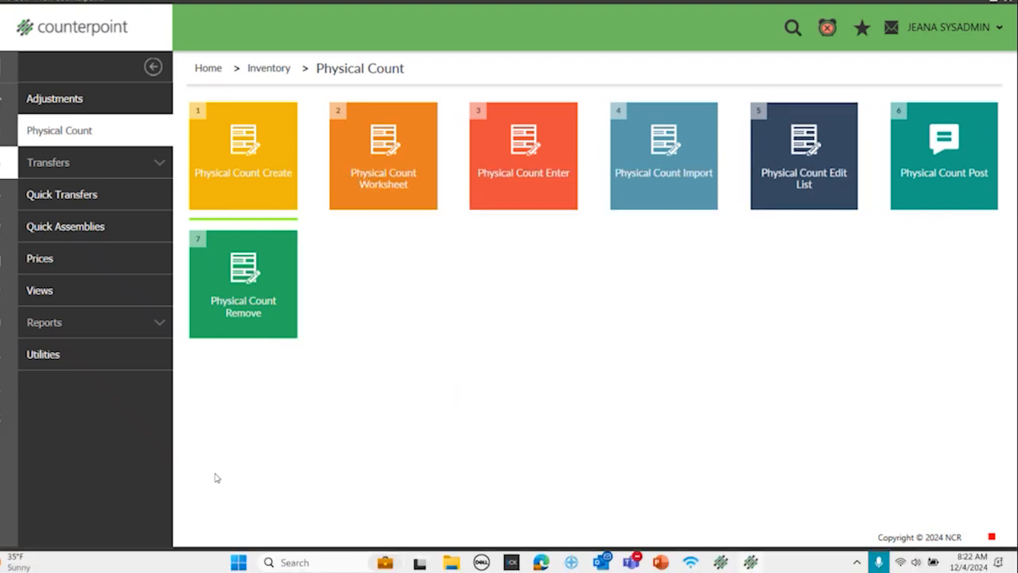
# Step: Preview the Physical Count Worksheet (List view) with Frozen quantities, ordered by Category, Item #
pyautogui.click(385, 149)
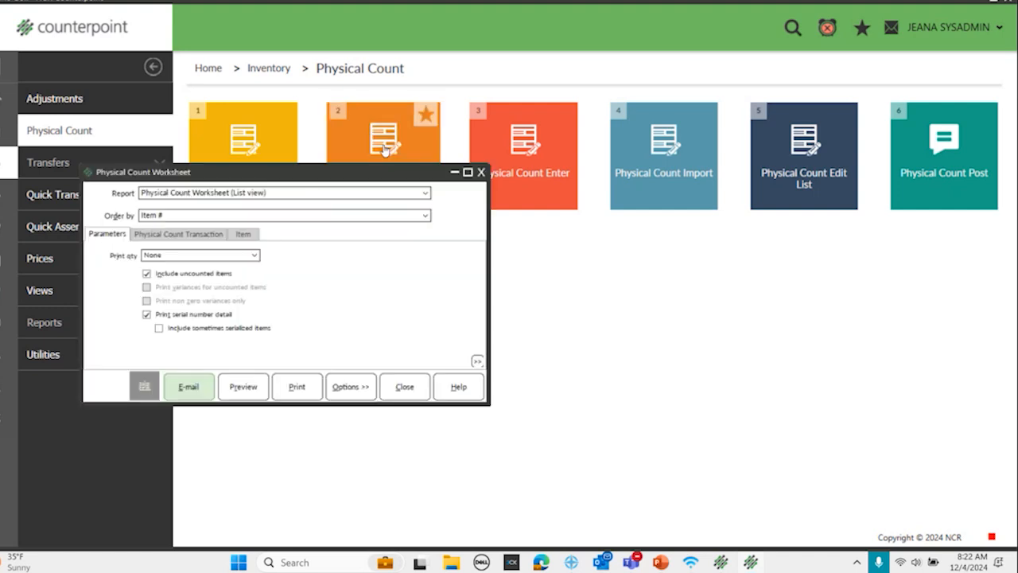
pyautogui.moveTo(263, 179); pyautogui.dragTo(396, 153)
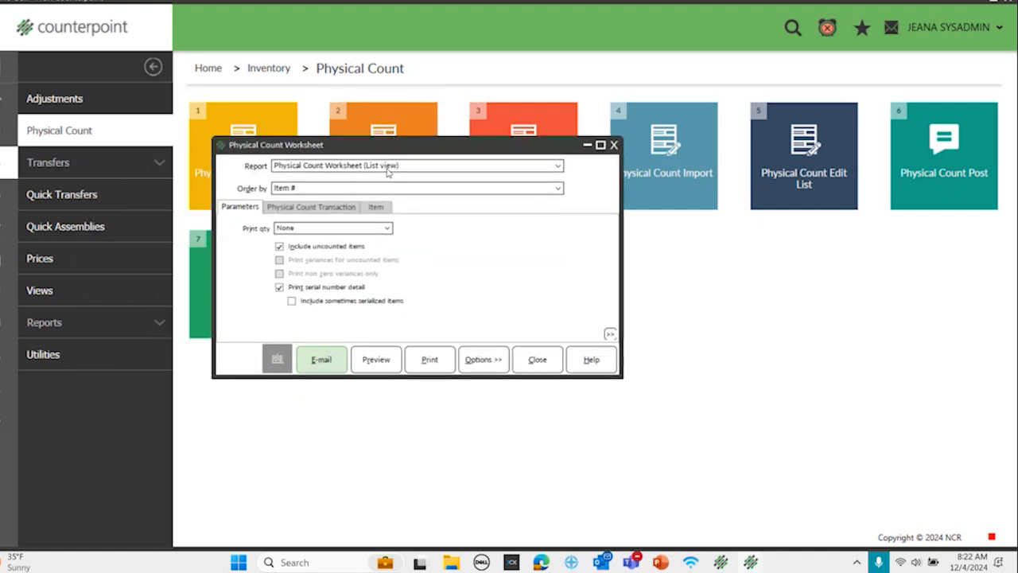
pyautogui.click(385, 228)
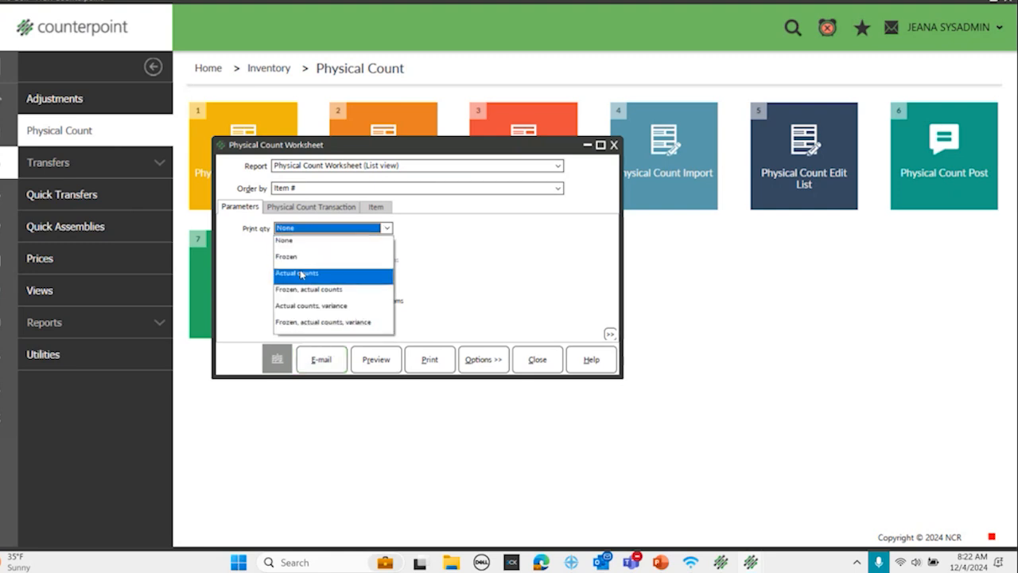
pyautogui.click(300, 257)
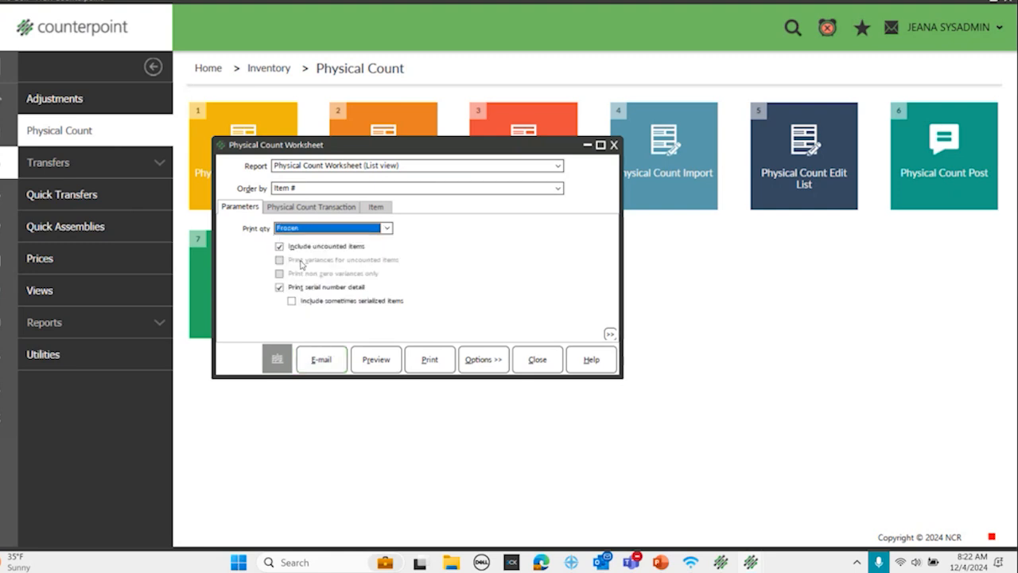
pyautogui.click(315, 189)
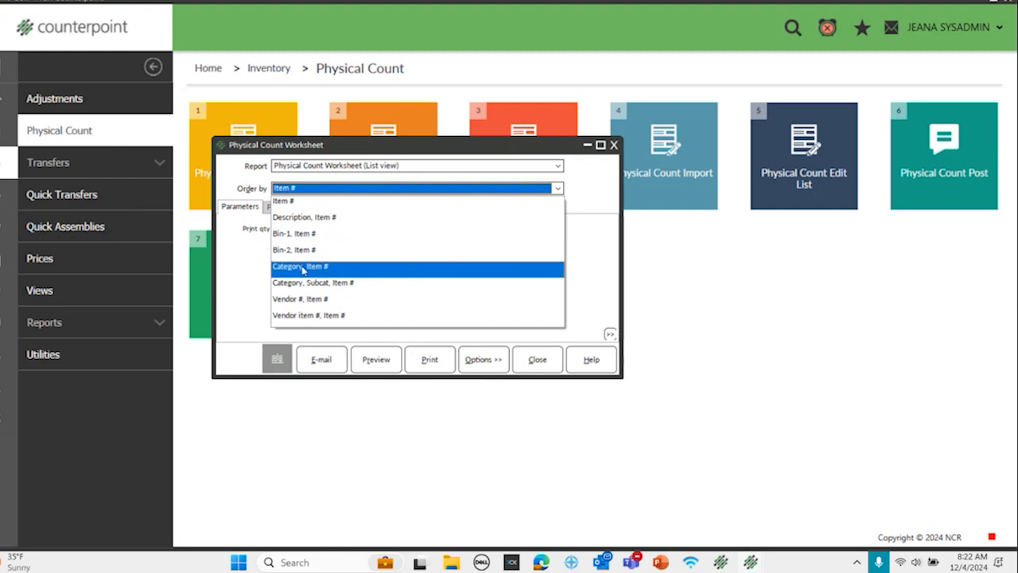
pyautogui.click(301, 266)
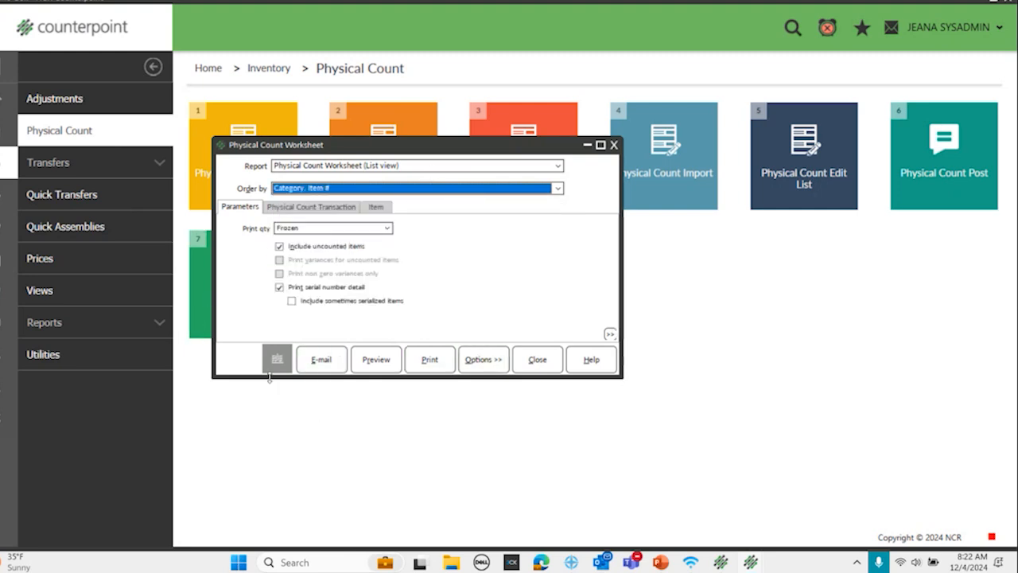
pyautogui.click(378, 362)
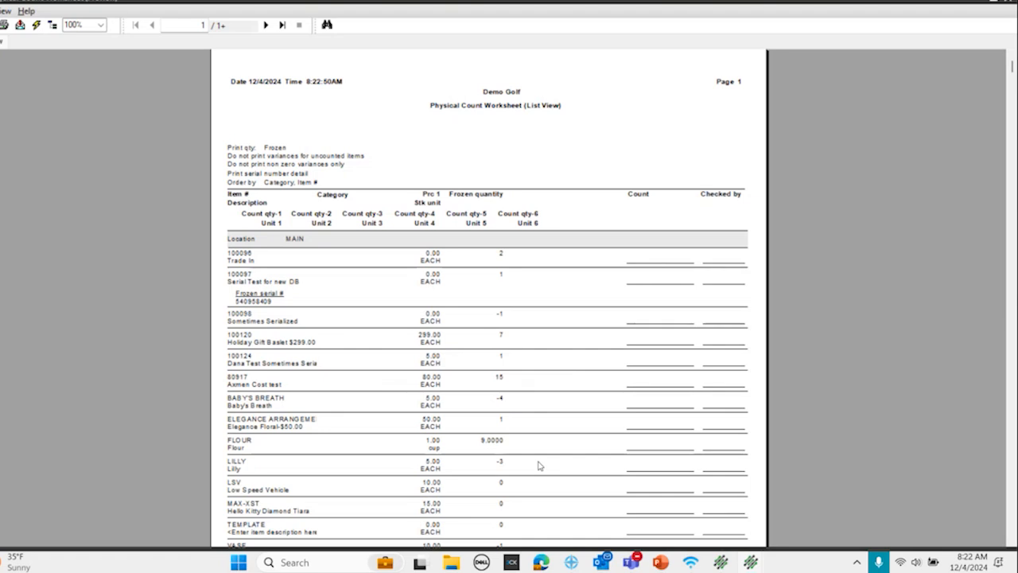
# Step: Examine the frozen quantities of the first items listed for the MAIN location in the worksheet preview
pyautogui.click(499, 253)
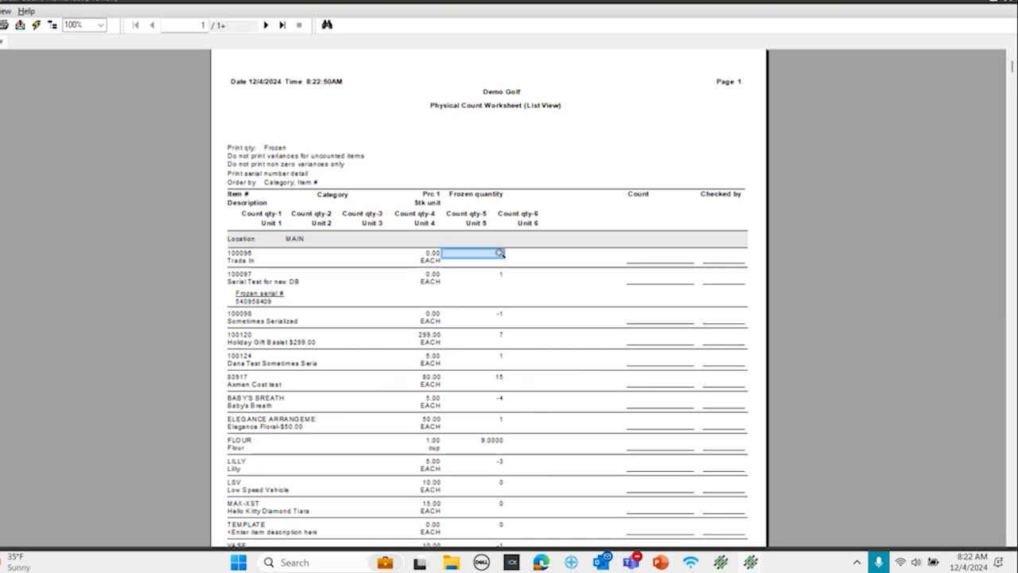
pyautogui.click(499, 275)
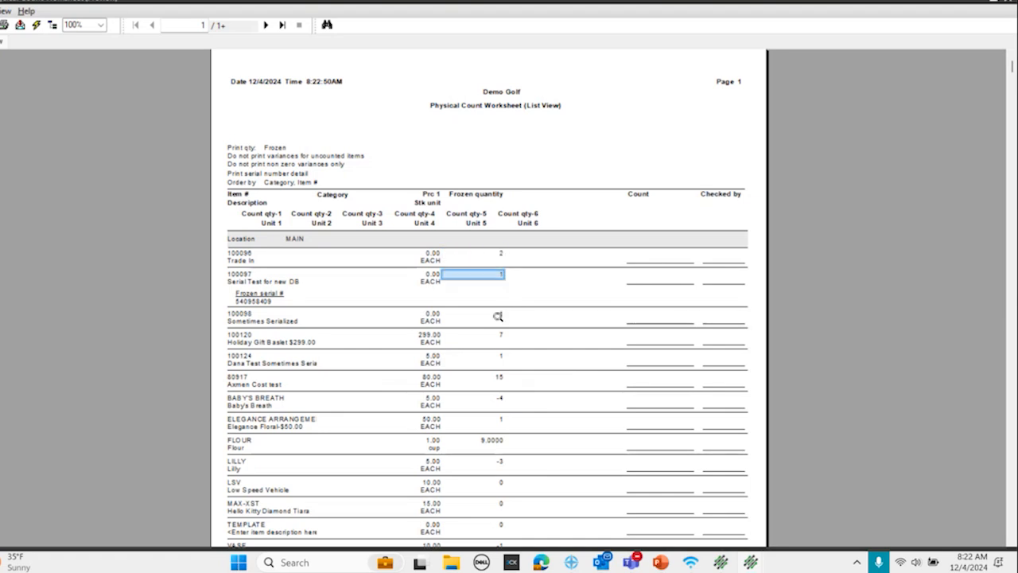
pyautogui.click(499, 315)
pyautogui.click(500, 336)
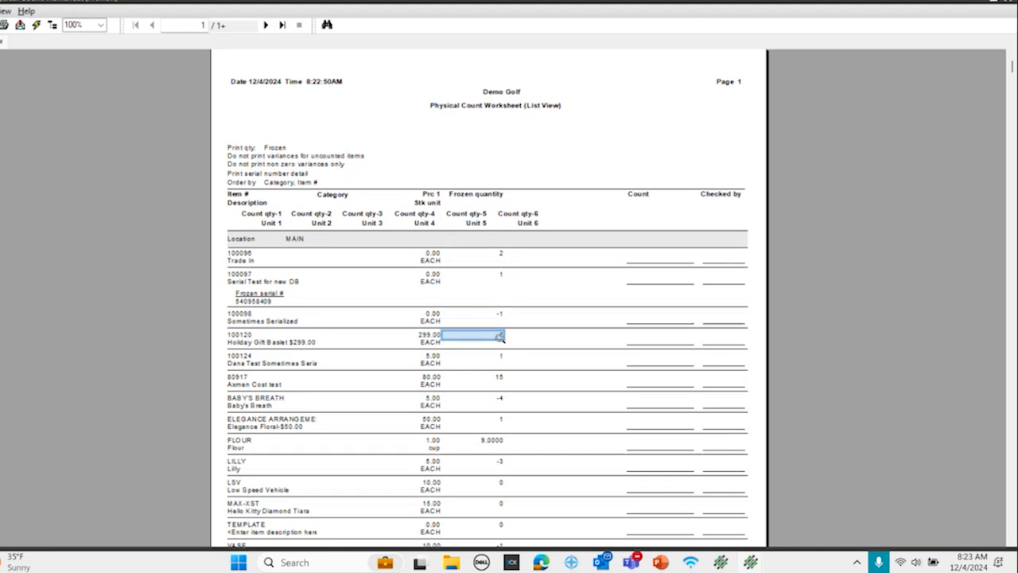
pyautogui.click(499, 356)
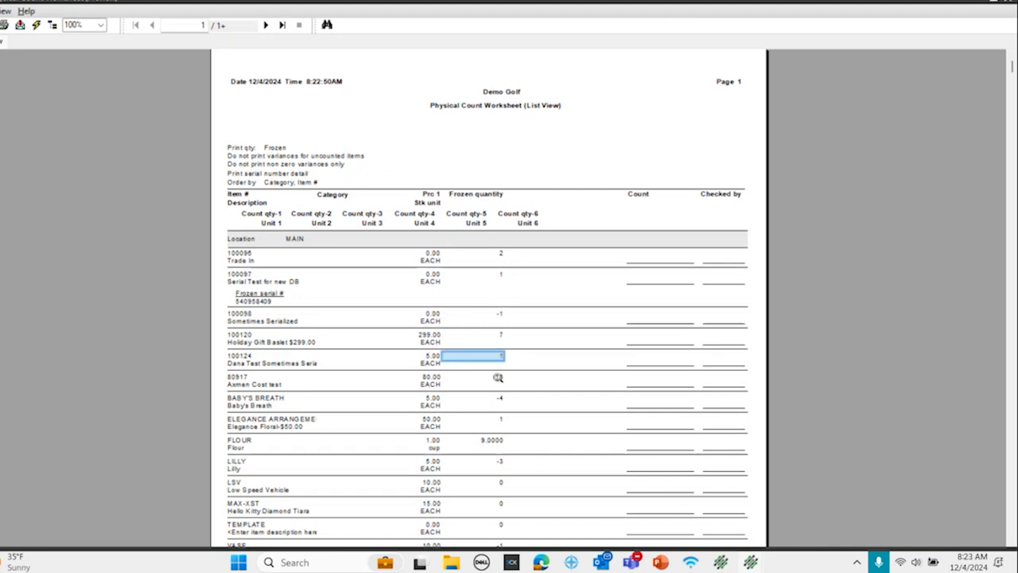
pyautogui.click(499, 378)
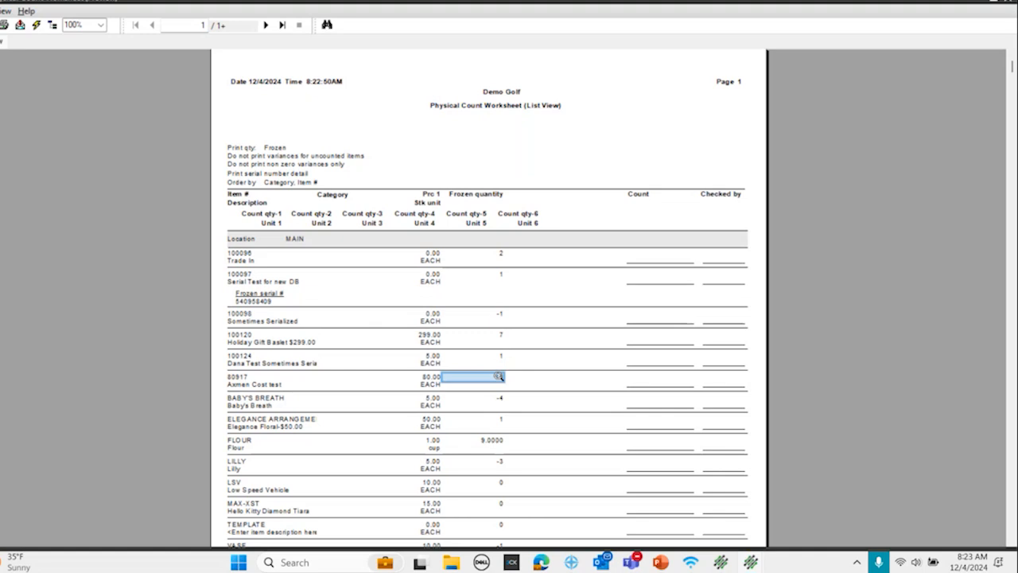
pyautogui.click(502, 253)
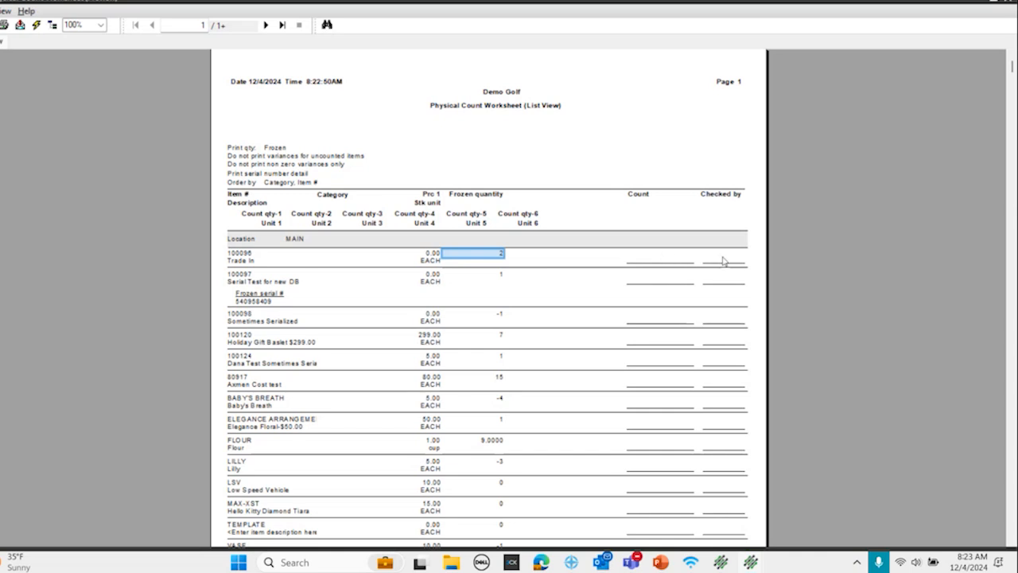
# Step: Close the frozen-quantity preview and preview the Physical Count Worksheet again with the print quantity set to None
pyautogui.click(1006, 3)
pyautogui.click(388, 229)
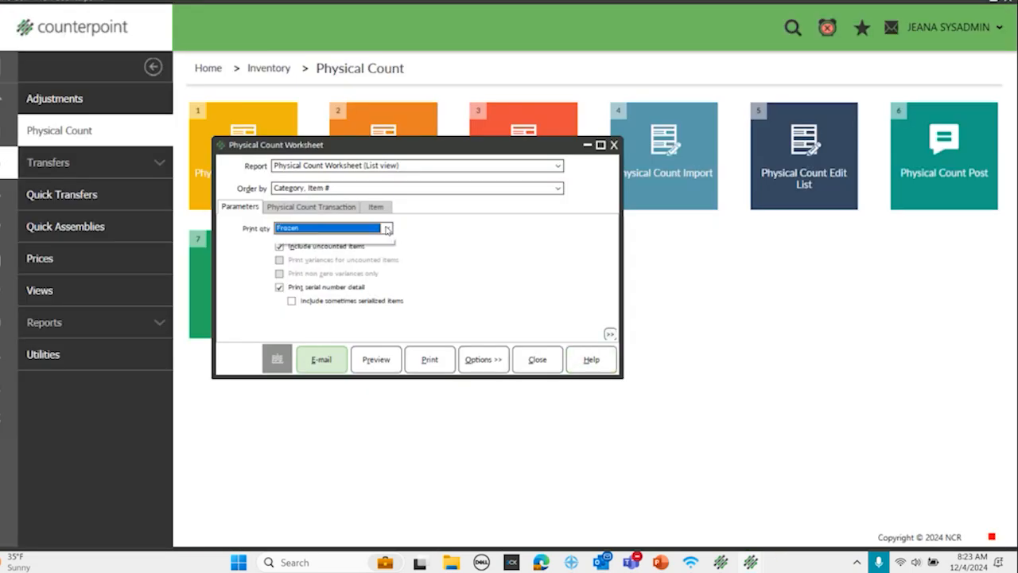
pyautogui.click(324, 243)
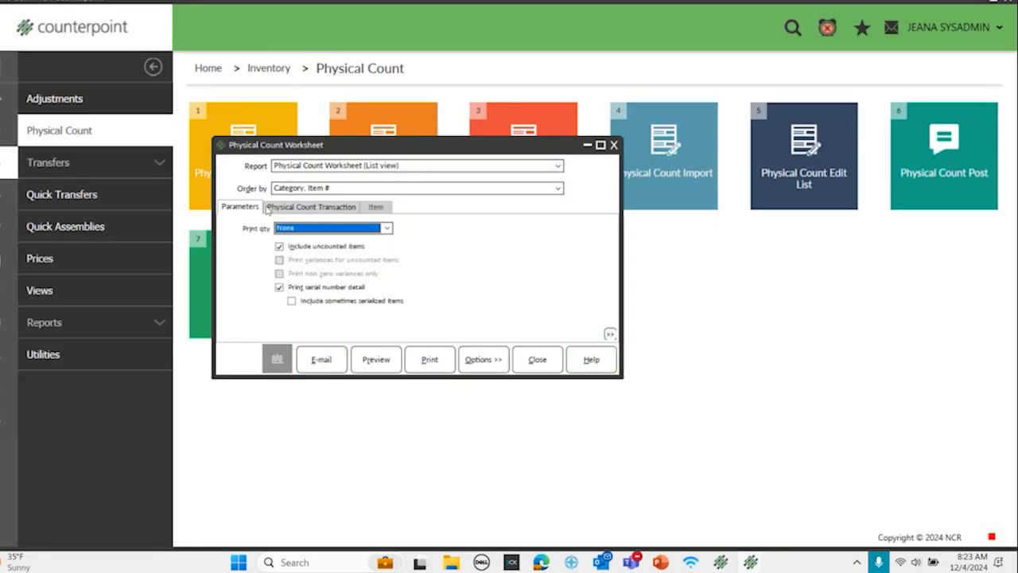
pyautogui.click(376, 359)
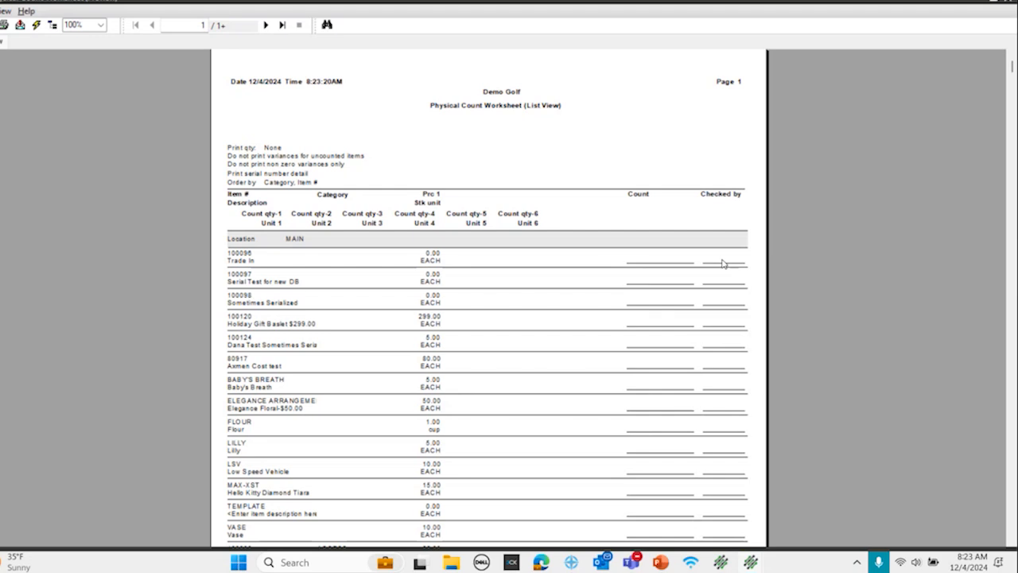
# Step: Close the worksheet preview and form, and open Physical Count Enter
pyautogui.click(1009, 3)
pyautogui.click(612, 148)
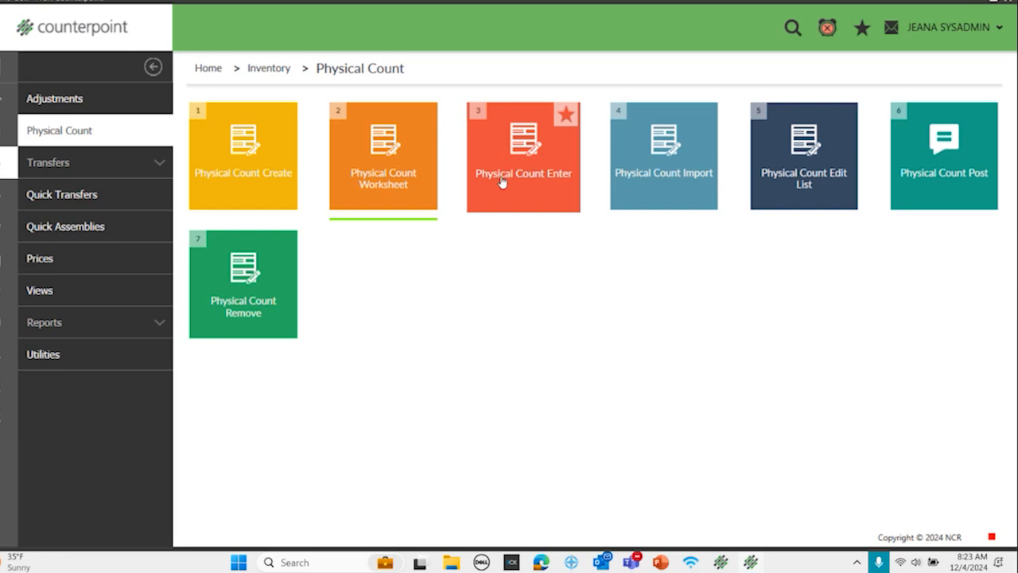
pyautogui.click(502, 182)
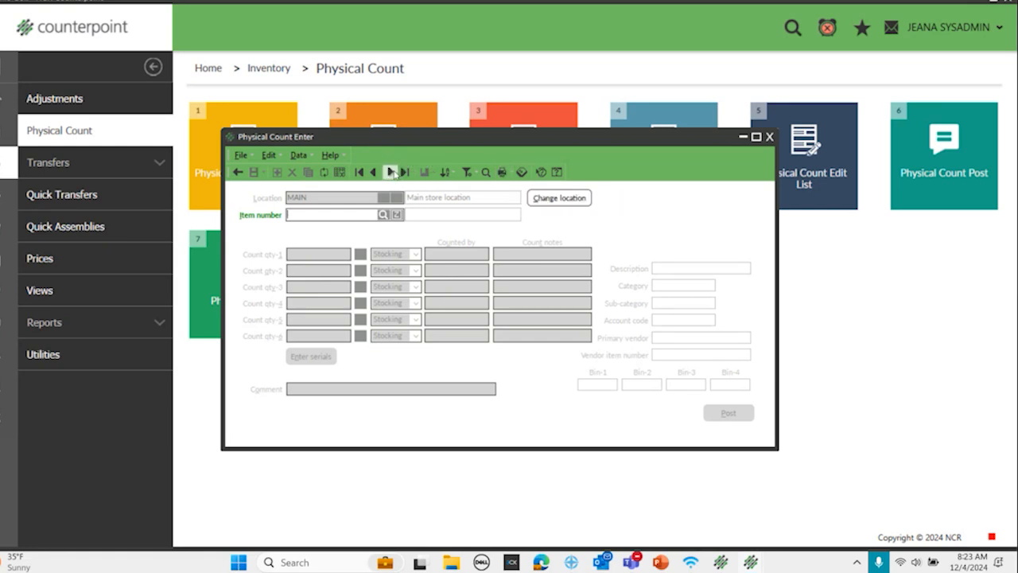
pyautogui.click(391, 172)
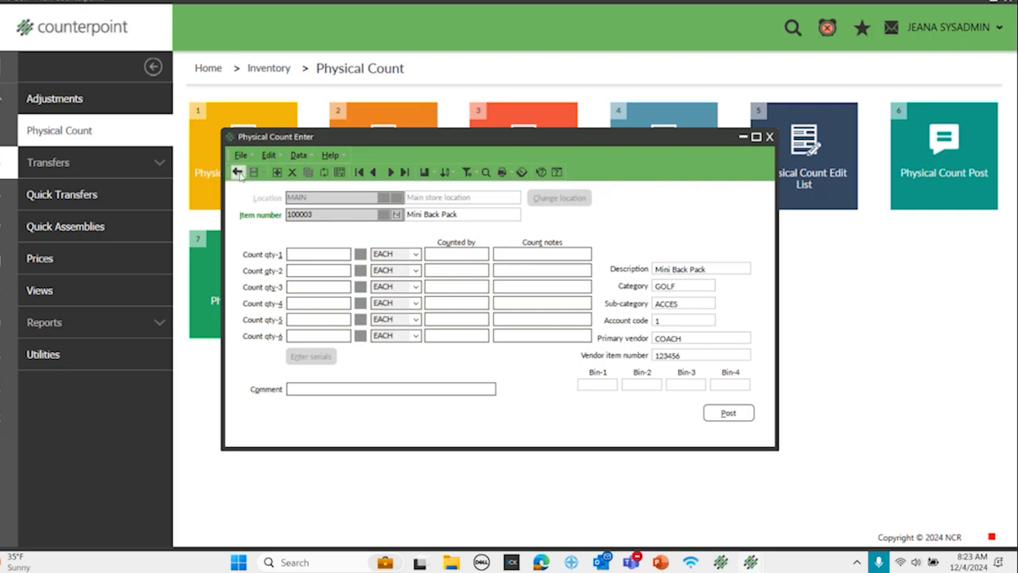
pyautogui.click(236, 173)
pyautogui.click(390, 215)
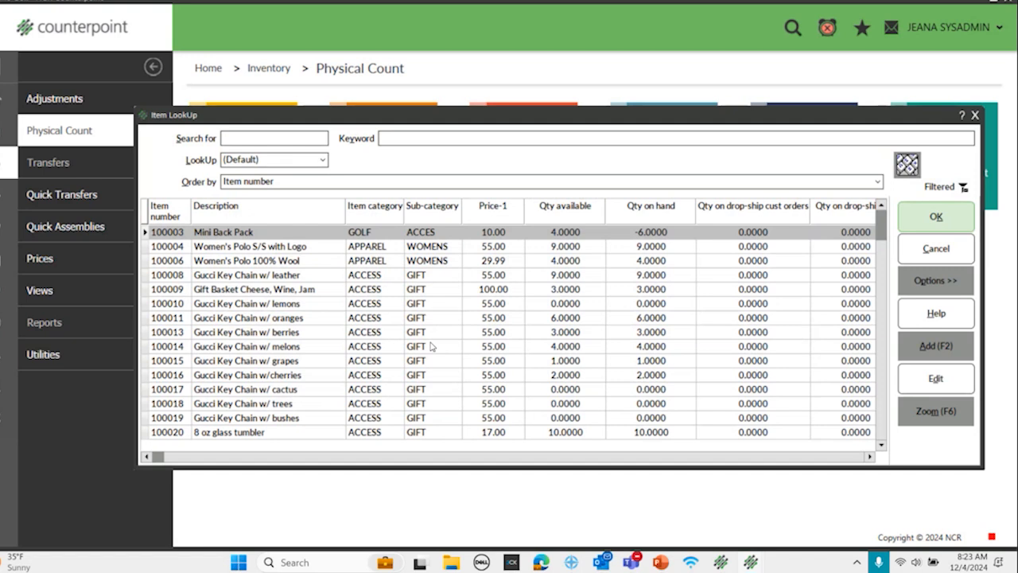
pyautogui.write('back')
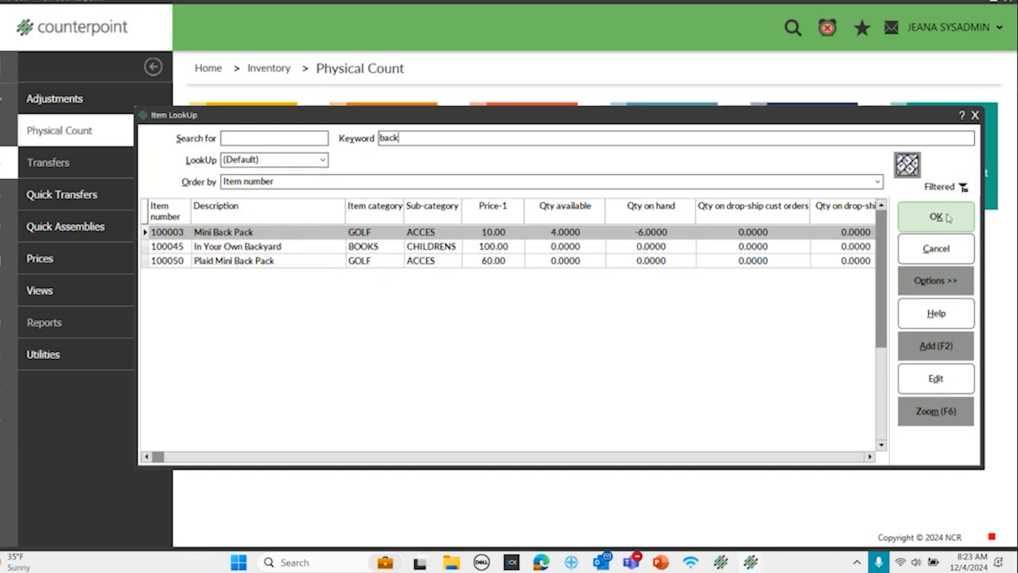
pyautogui.click(946, 247)
pyautogui.write('100003')
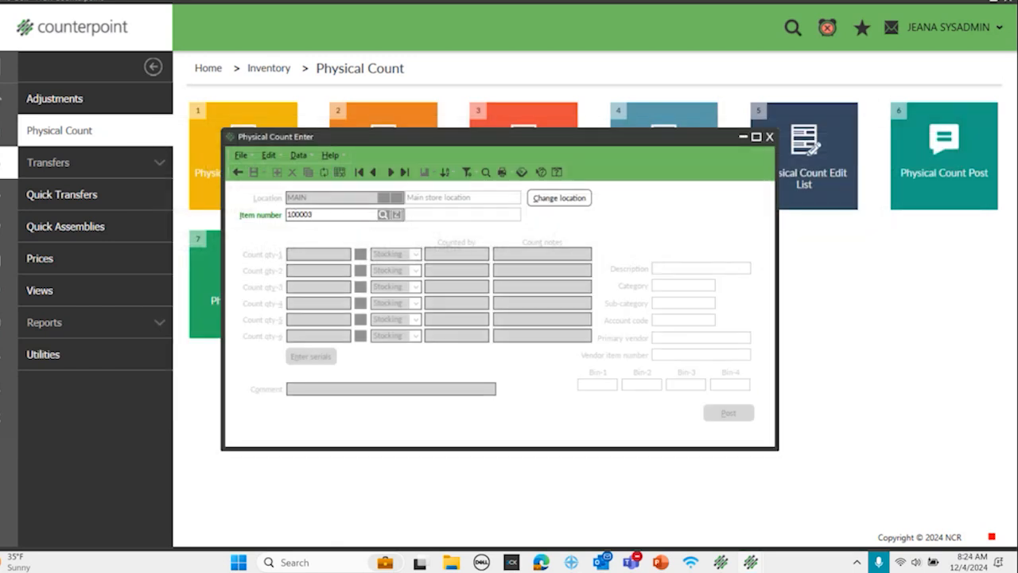
pyautogui.press('BackSpace')
pyautogui.press('BackSpace')
pyautogui.press('BackSpace')
pyautogui.press('BackSpace')
pyautogui.press('BackSpace')
pyautogui.press('BackSpace')
# Step: Look up Mini Back Pack (100003) by keyword "back" and enter 4 in Count qty-1, with the counter's first name and note "Stockroom"
pyautogui.click(385, 219)
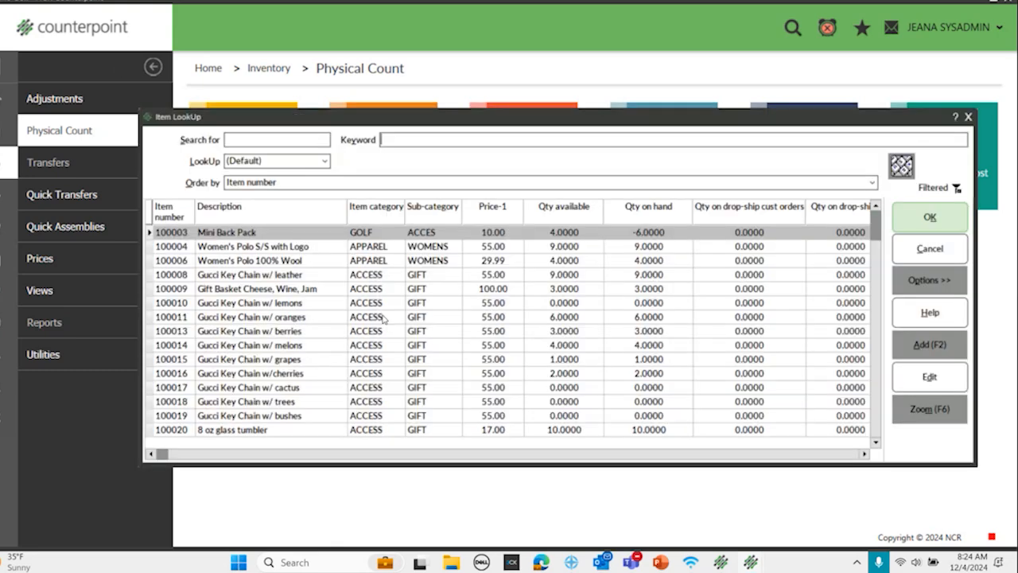
pyautogui.write('back')
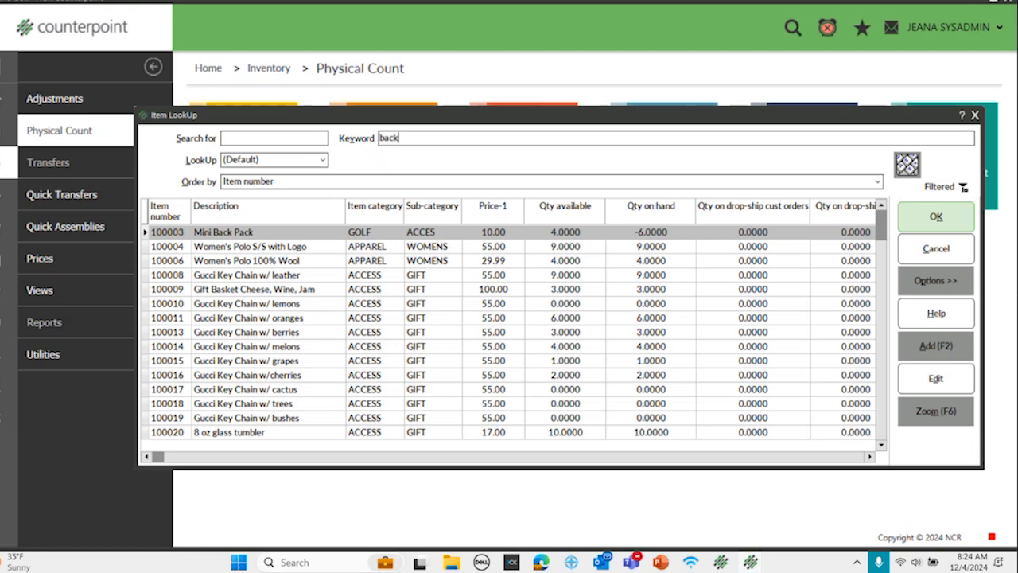
pyautogui.click(939, 223)
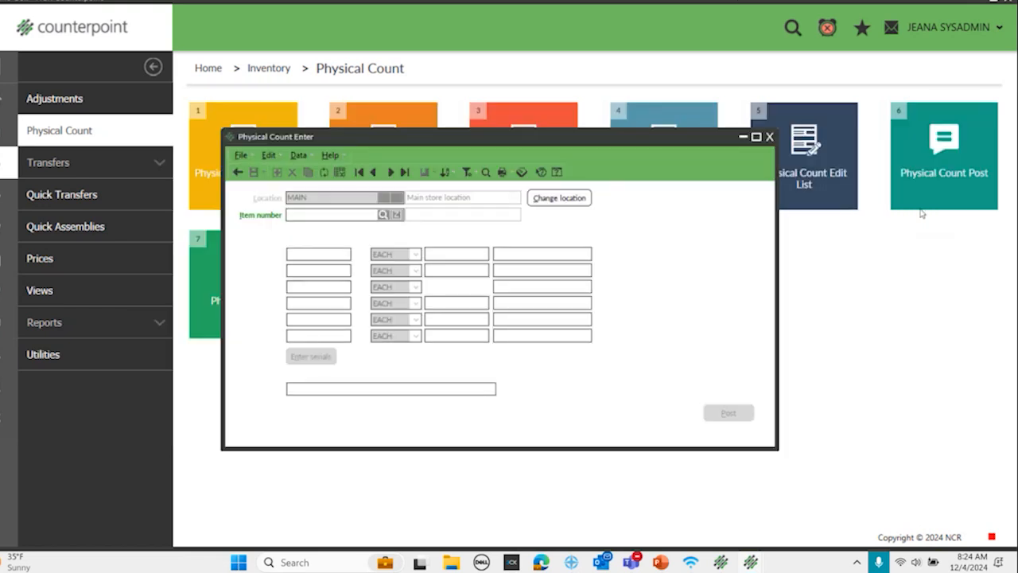
pyautogui.write('4')
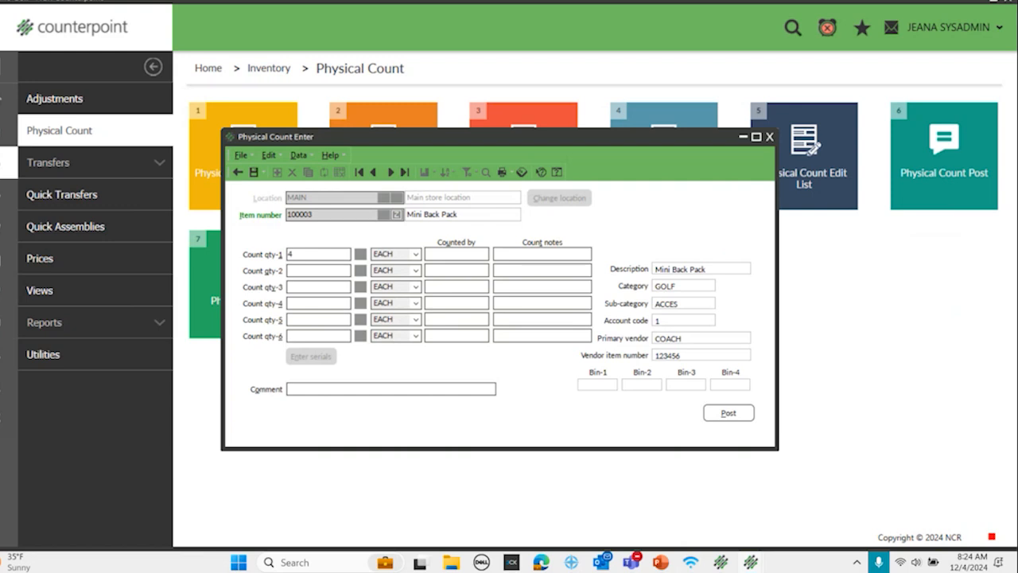
pyautogui.click(445, 255)
pyautogui.write('Jeana')
pyautogui.write('Stockroom')
pyautogui.click(305, 271)
pyautogui.write('22')
pyautogui.press('BackSpace')
pyautogui.press('Tab')
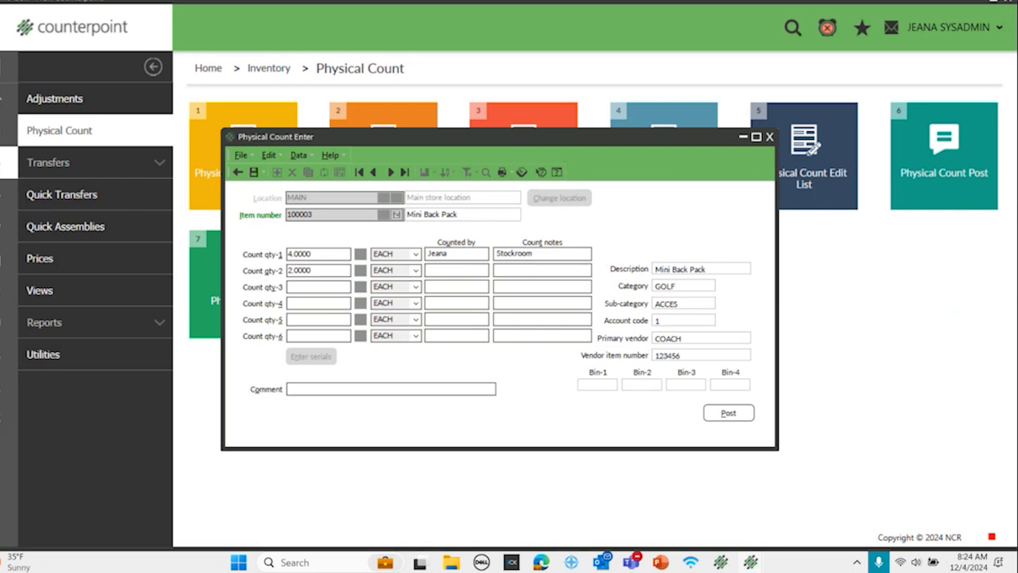
pyautogui.moveTo(333, 272); pyautogui.dragTo(191, 290)
pyautogui.press('Delete')
# Step: Set the Mini Back Pack's Count qty-1 to 6, Count qty-2 to 2 and Count qty-3 to 3
pyautogui.moveTo(311, 255); pyautogui.dragTo(173, 275)
pyautogui.write('6')
pyautogui.press('Tab')
pyautogui.click(323, 272)
pyautogui.write('2')
pyautogui.press('Tab')
pyautogui.write('3')
pyautogui.press('Tab')
# Step: Try zeros in Count qty-4 and Count qty-5, clear both fields, and save the Mini Back Pack count
pyautogui.write('0')
pyautogui.press('Tab')
pyautogui.write('0')
pyautogui.press('BackSpace')
pyautogui.hotkey('shift', 'Tab')
pyautogui.press('BackSpace')
pyautogui.click(253, 172)
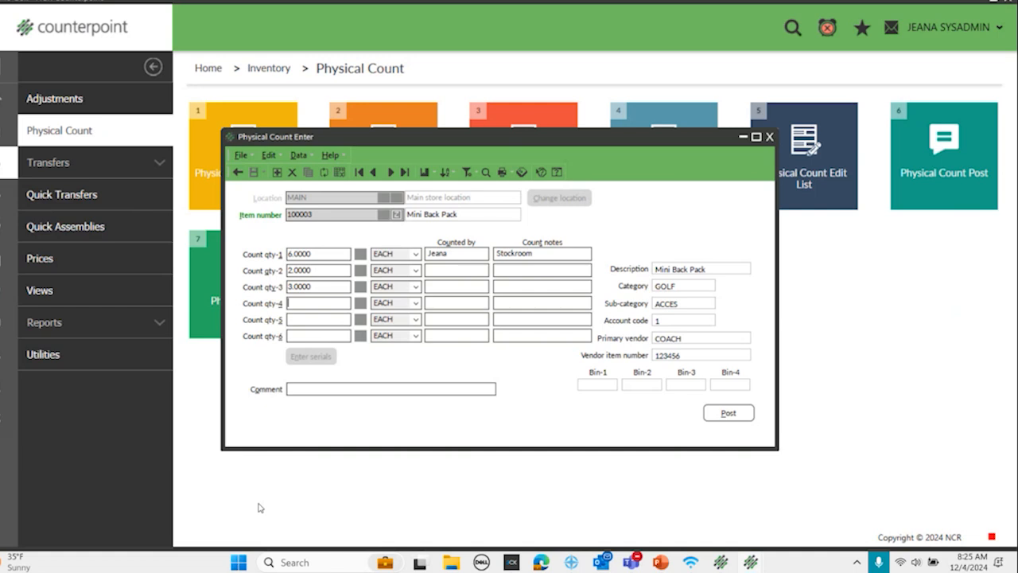
# Step: Enter 3 in Count qty-4, 1 in Count qty-5 and 9 in Count qty-6, then save the record and close the entry form
pyautogui.click(310, 253)
pyautogui.click(322, 271)
pyautogui.click(304, 303)
pyautogui.write('3')
pyautogui.click(299, 319)
pyautogui.write('1')
pyautogui.press('Tab')
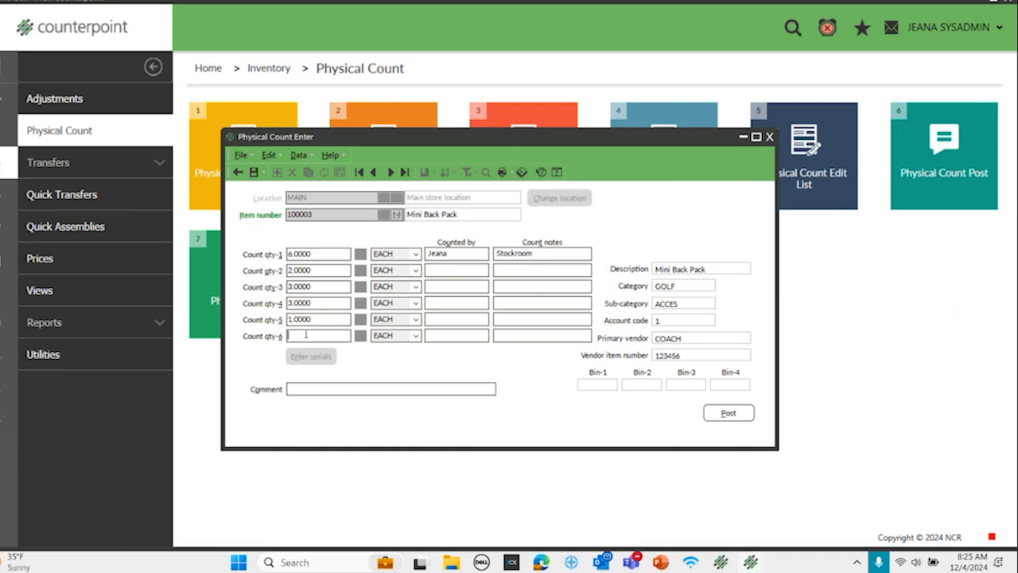
pyautogui.write('9')
pyautogui.press('Tab')
pyautogui.click(324, 336)
pyautogui.click(253, 172)
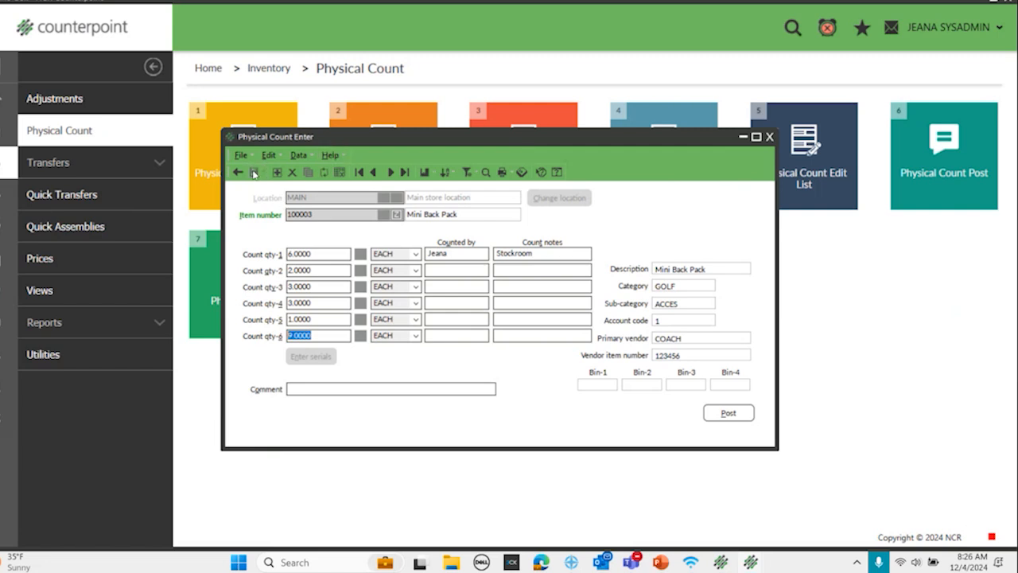
pyautogui.click(769, 137)
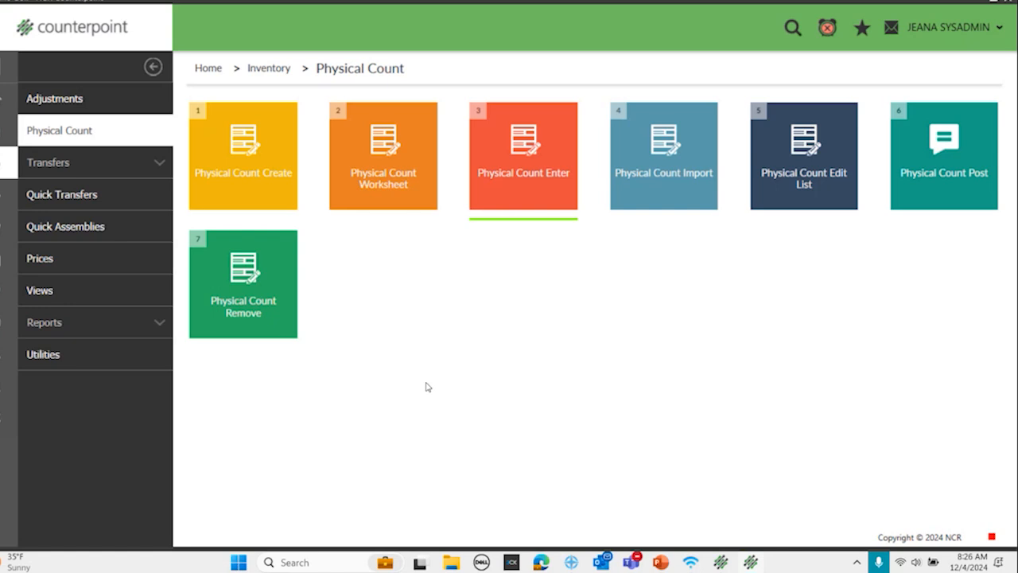
# Step: Preview the Physical Count Edit List (List view) with Frozen, actual counts, variance, and with variances printed for uncounted items
pyautogui.click(816, 165)
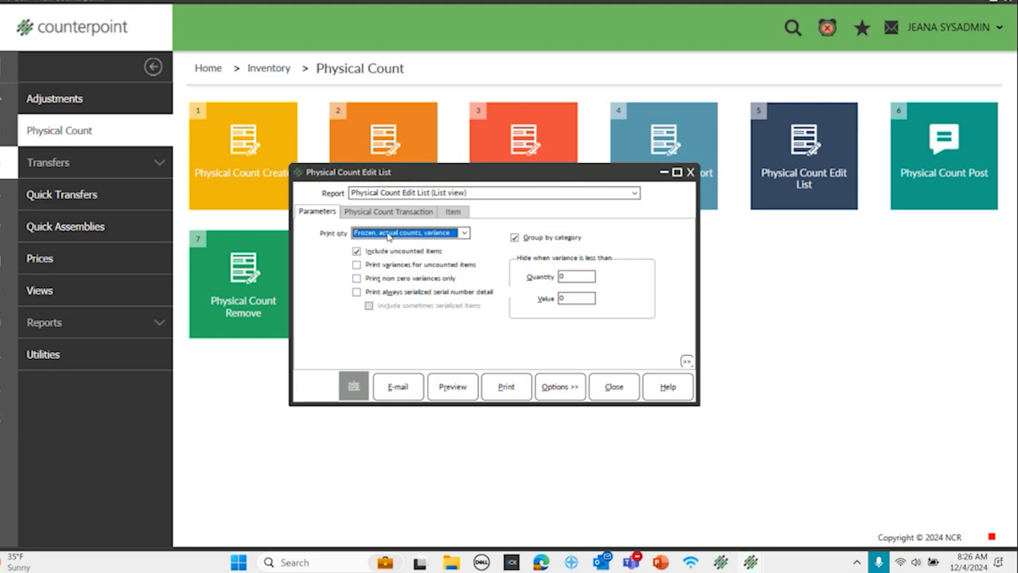
pyautogui.click(462, 235)
pyautogui.click(461, 235)
pyautogui.click(356, 264)
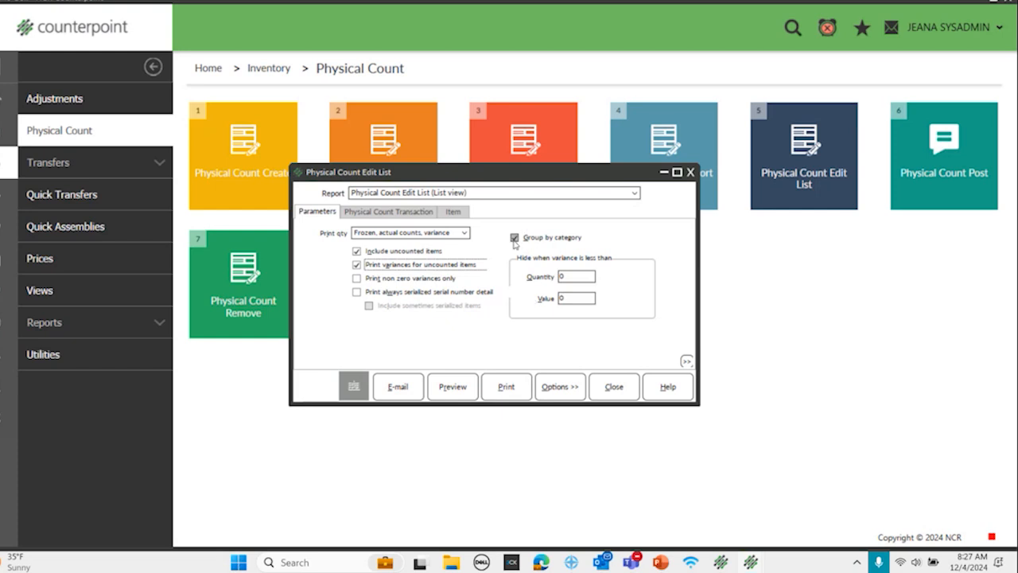
pyautogui.click(451, 387)
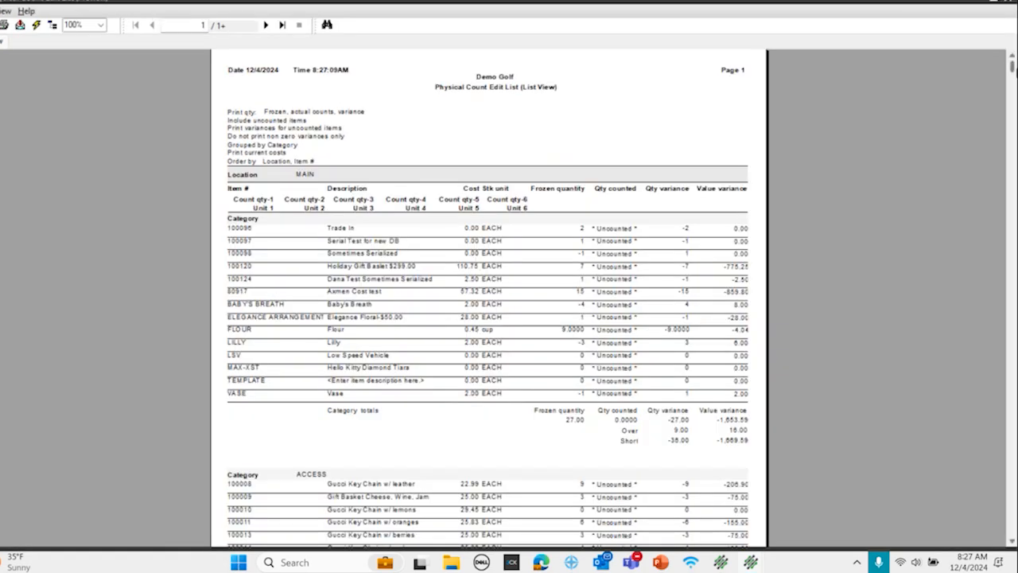
# Step: Examine the cost, frozen quantity and counted quantity of the Trade In item in the edit list
pyautogui.click(101, 25)
pyautogui.click(89, 82)
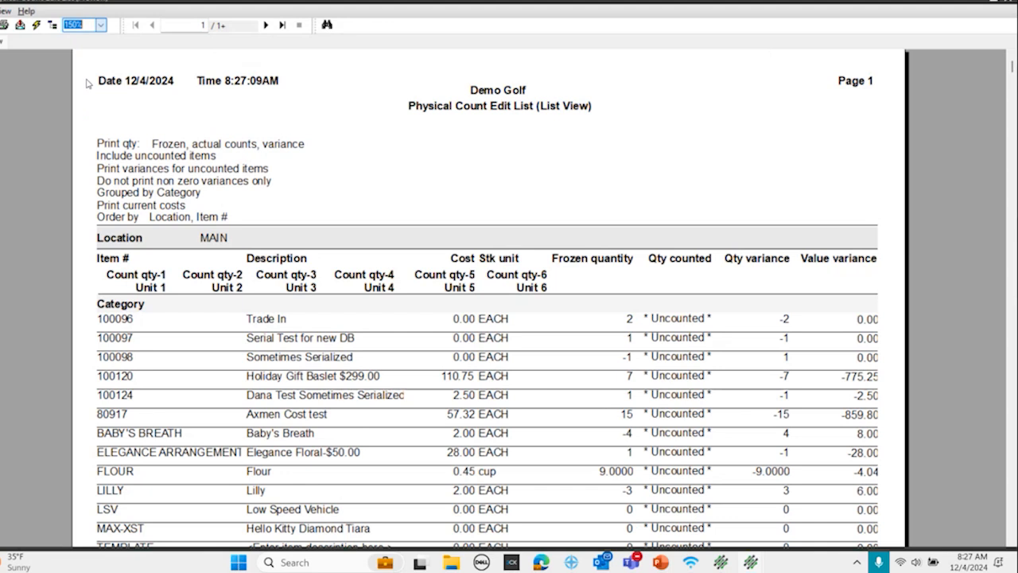
pyautogui.click(125, 318)
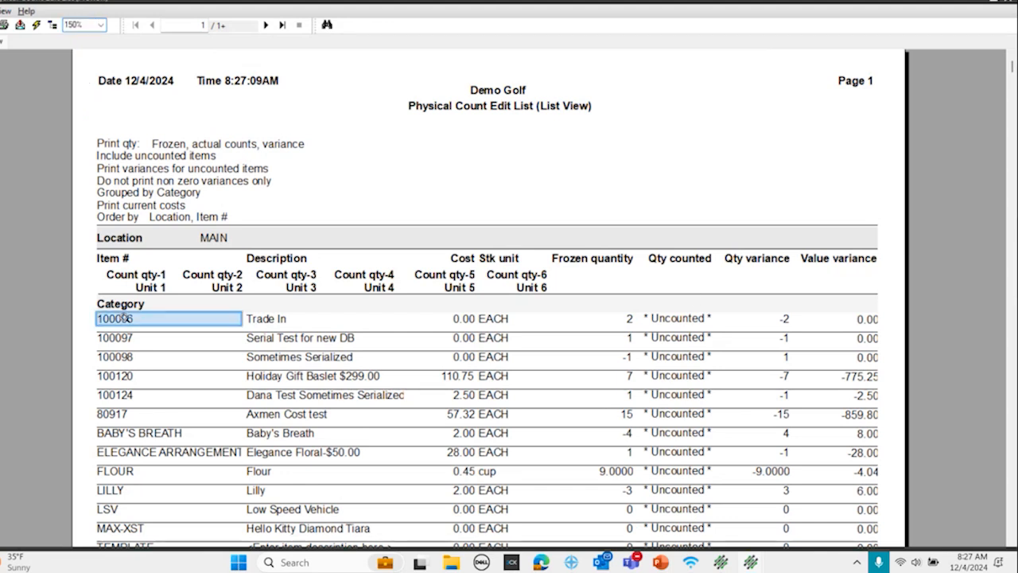
pyautogui.click(250, 318)
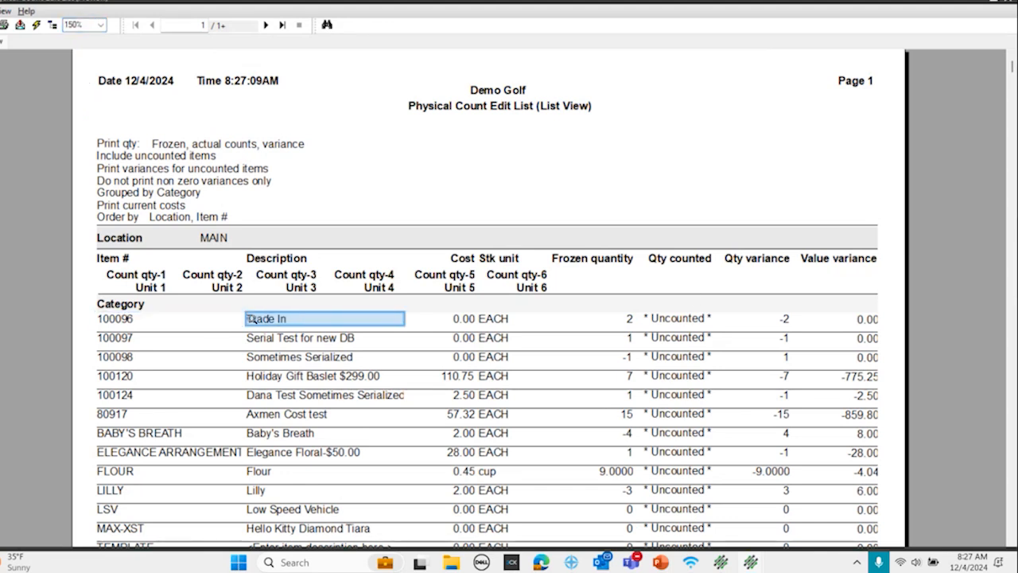
pyautogui.click(456, 318)
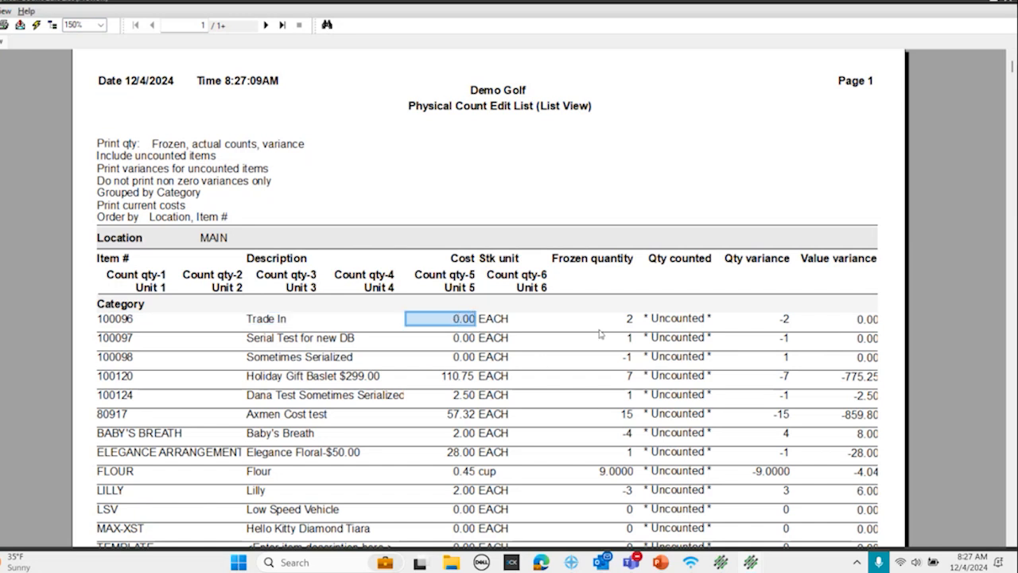
pyautogui.click(627, 319)
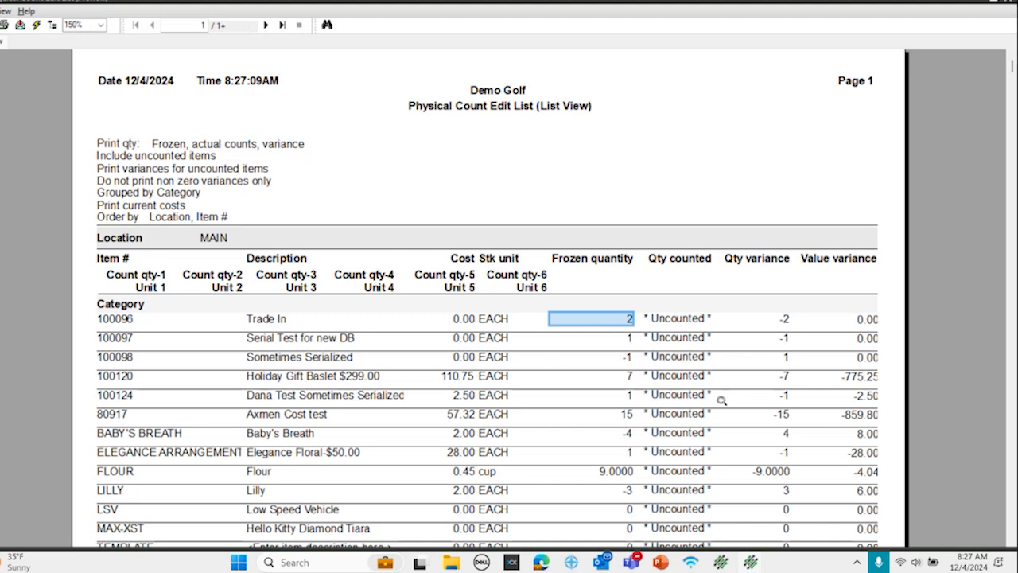
pyautogui.click(677, 319)
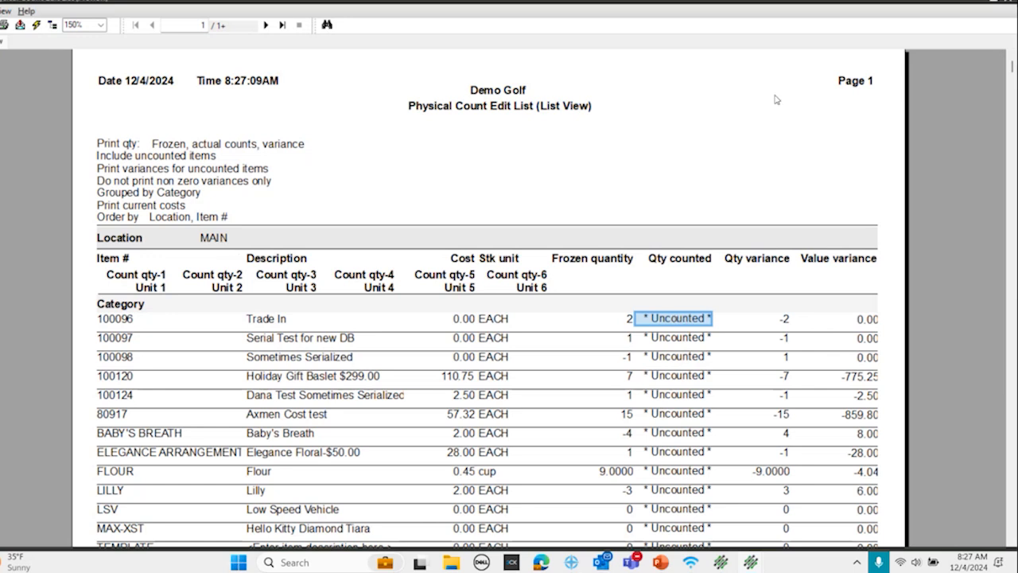
pyautogui.scroll(-5, 238, 318)
pyautogui.scroll(5, 231, 321)
# Step: Search the edit list for "back" and go to the Mini Back Pack entry
pyautogui.click(327, 25)
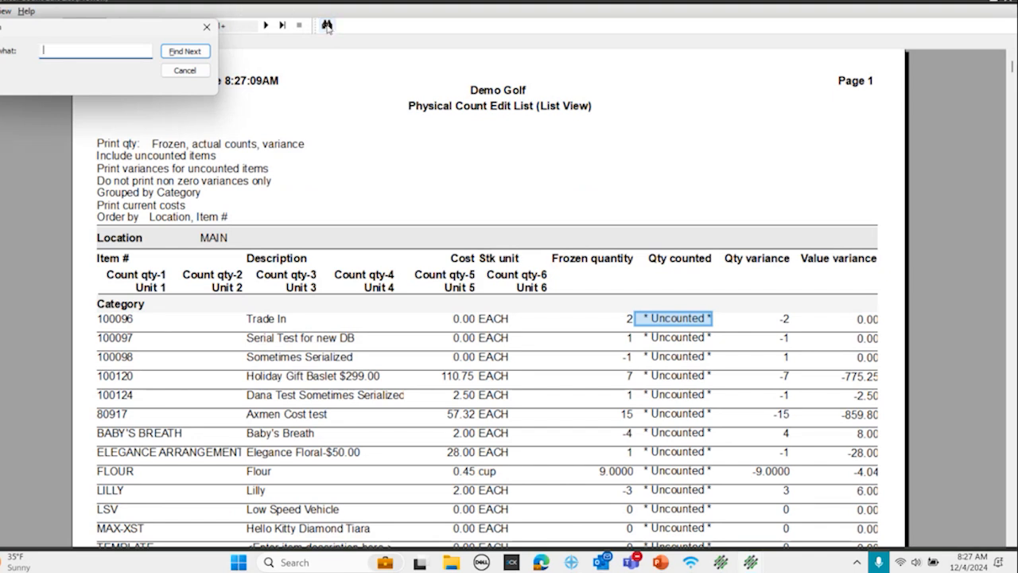
pyautogui.write('back')
pyautogui.click(200, 53)
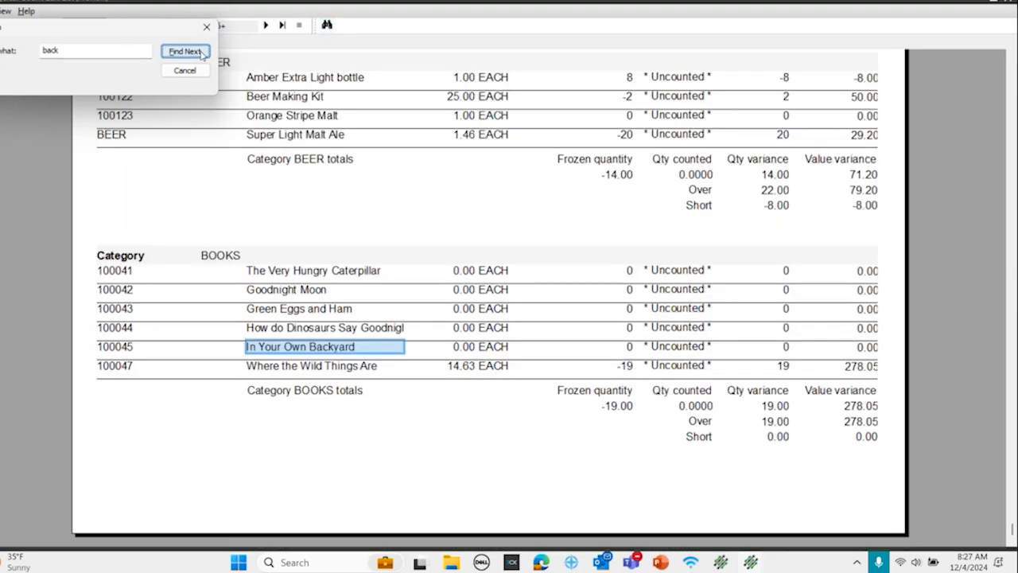
pyautogui.click(199, 52)
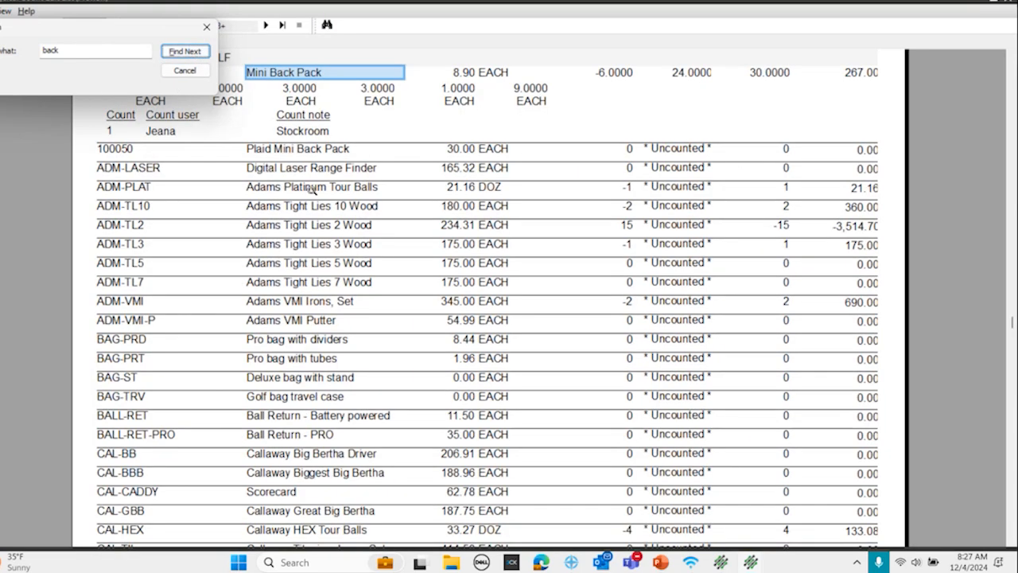
# Step: Examine the Mini Back Pack's frozen quantity, total quantity counted and its six individual count quantities in the edit list
pyautogui.scroll(3, 314, 187)
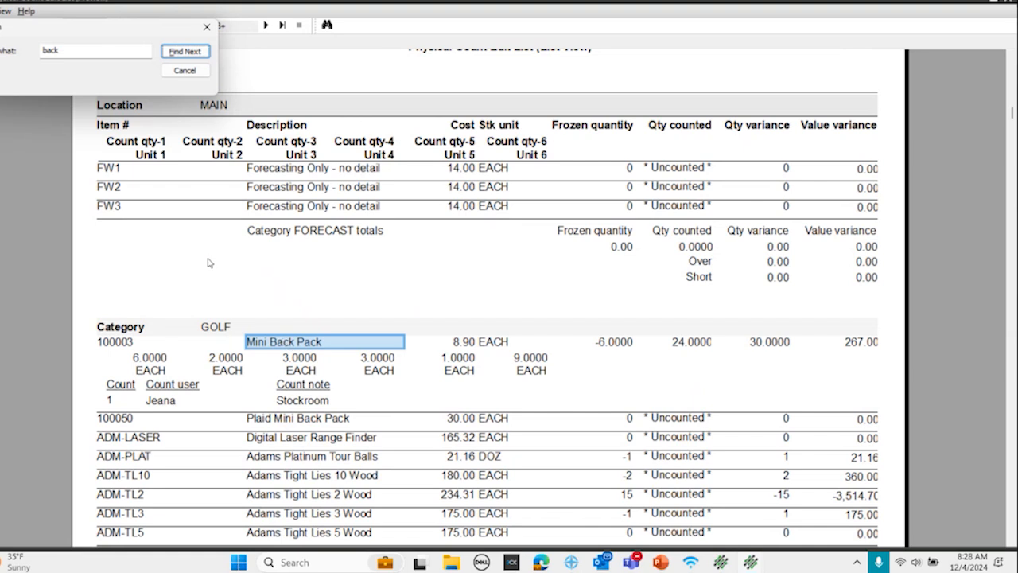
pyautogui.click(705, 350)
pyautogui.click(700, 342)
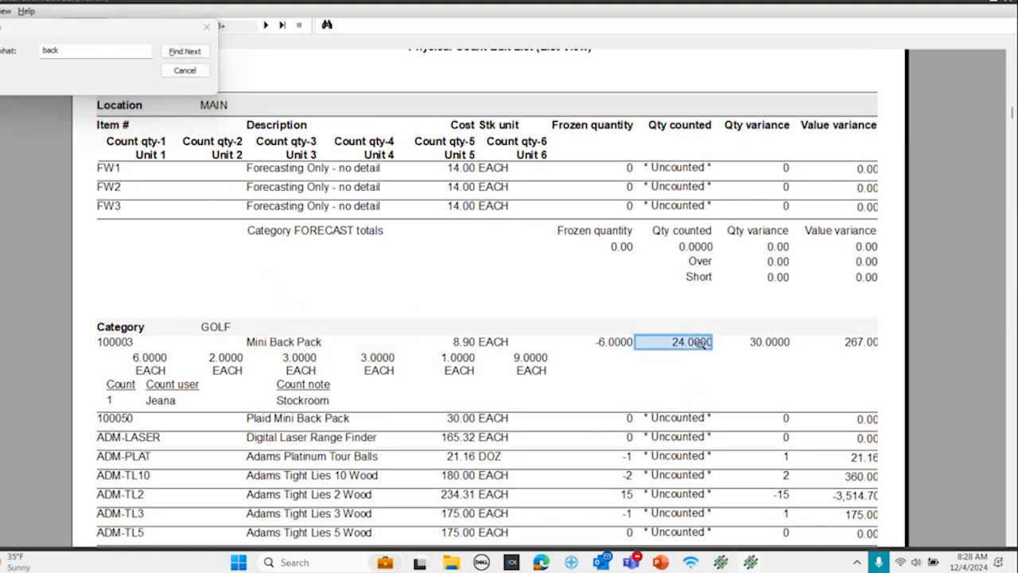
pyautogui.click(606, 344)
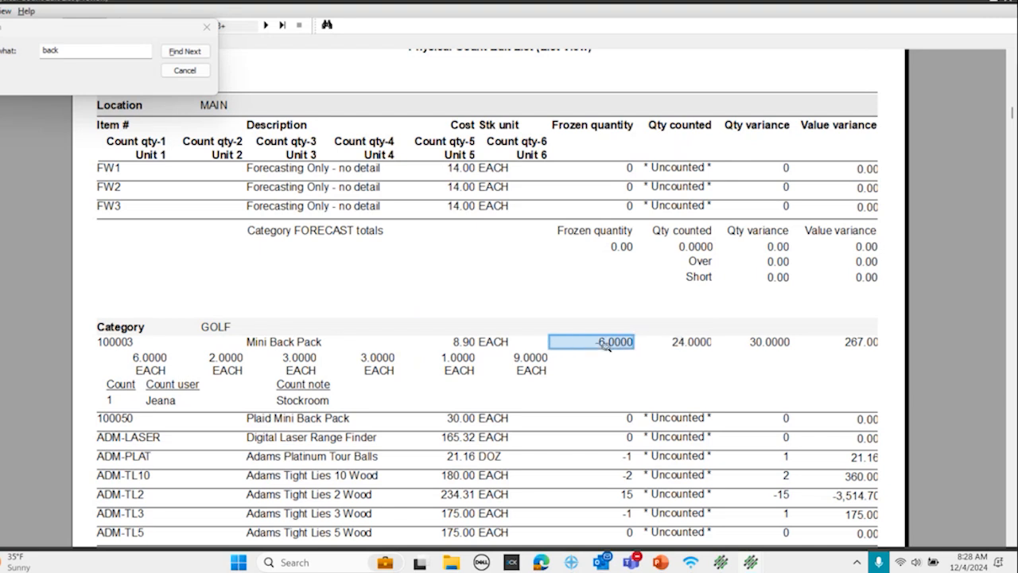
pyautogui.click(148, 358)
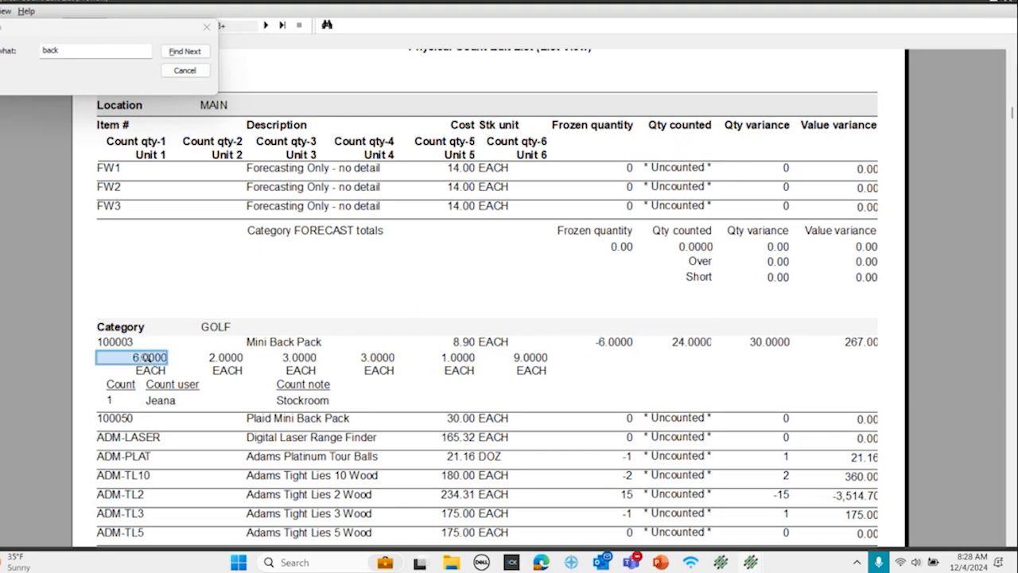
pyautogui.click(215, 357)
pyautogui.click(296, 355)
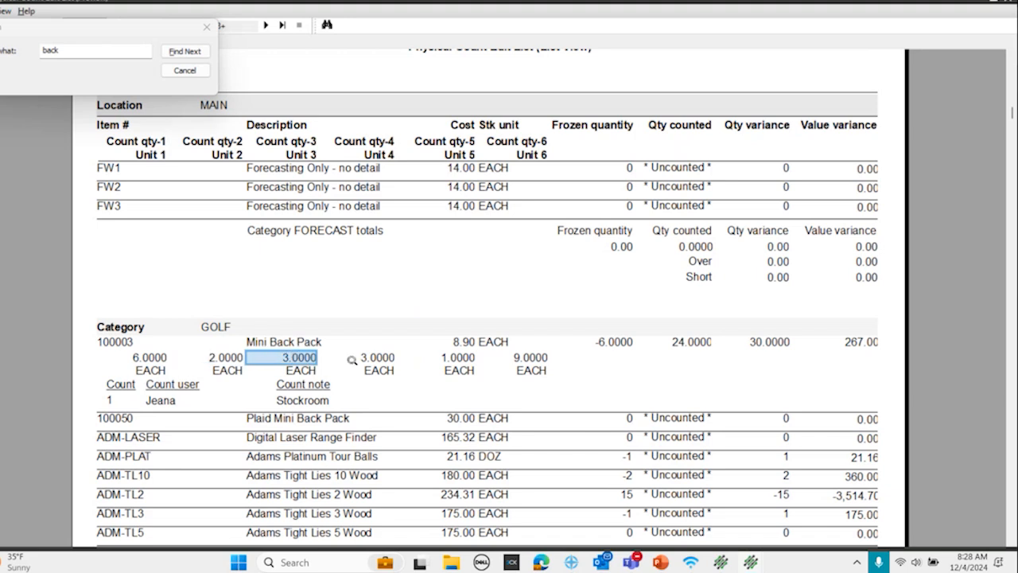
pyautogui.click(372, 360)
pyautogui.click(463, 358)
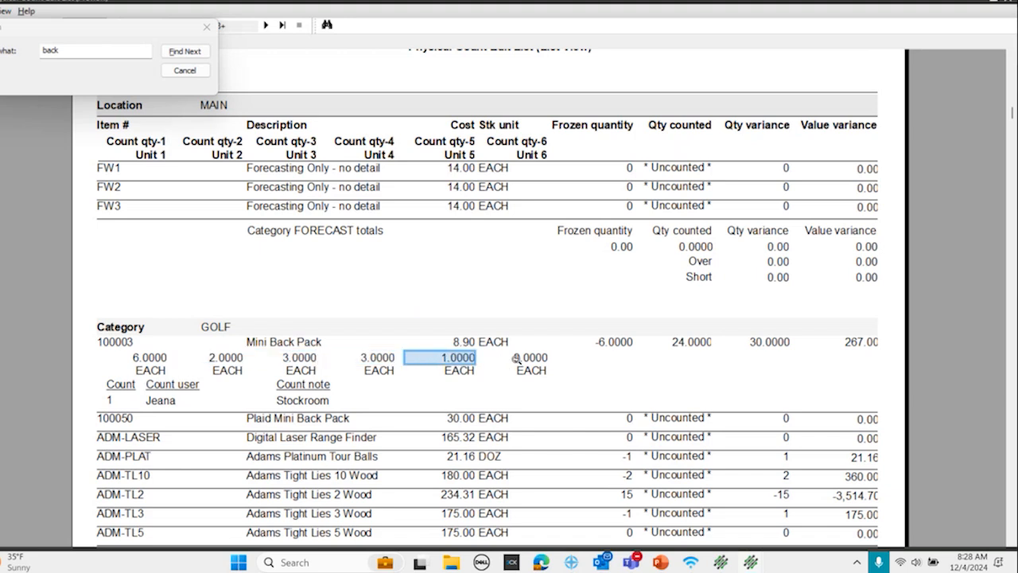
pyautogui.click(517, 359)
pyautogui.click(689, 343)
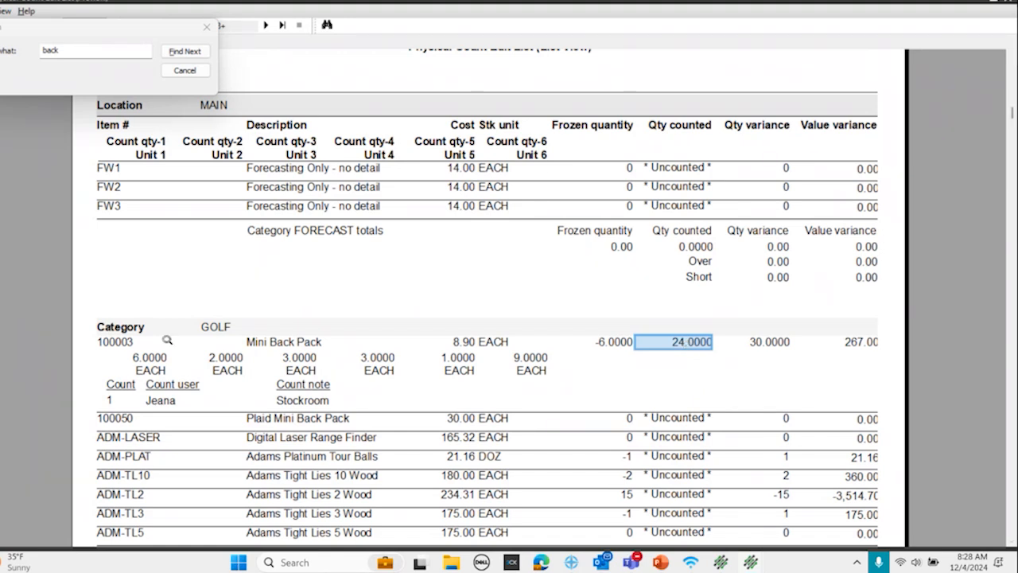
# Step: Copy the Mini Back Pack's item number 100003, close the edit list and load that item in Physical Count Enter
pyautogui.rightClick(111, 344)
pyautogui.click(133, 369)
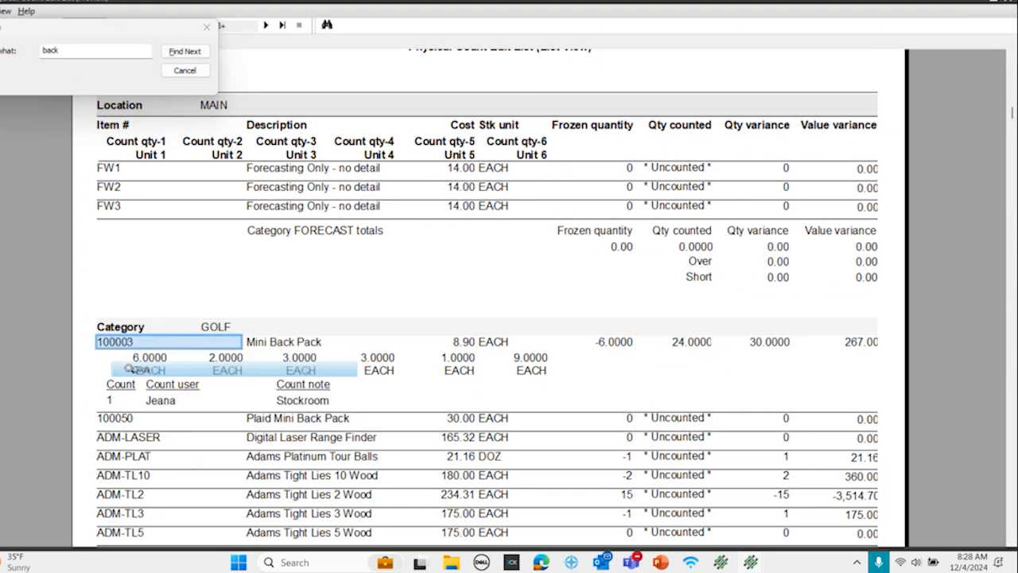
pyautogui.click(1006, 2)
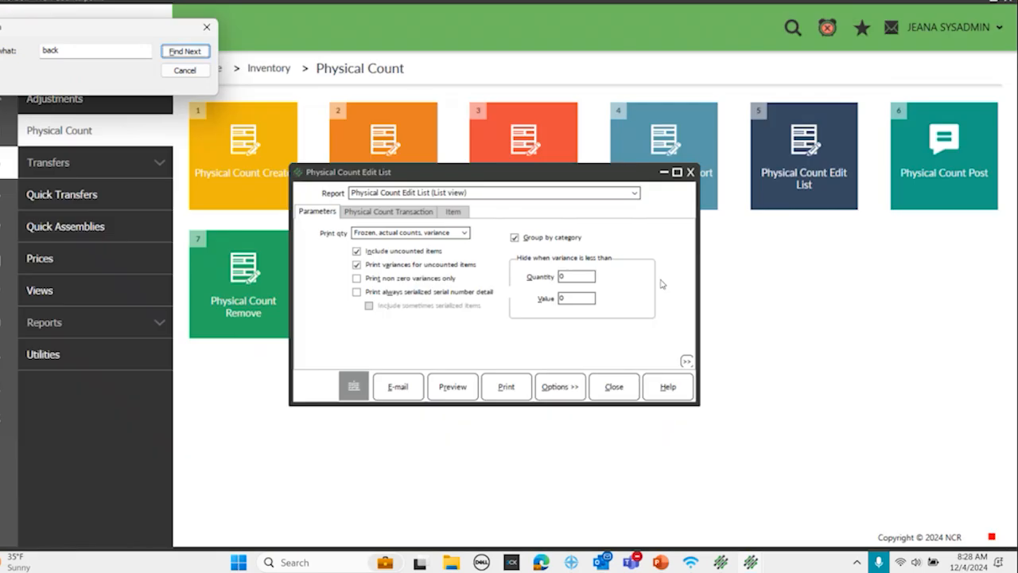
pyautogui.click(691, 172)
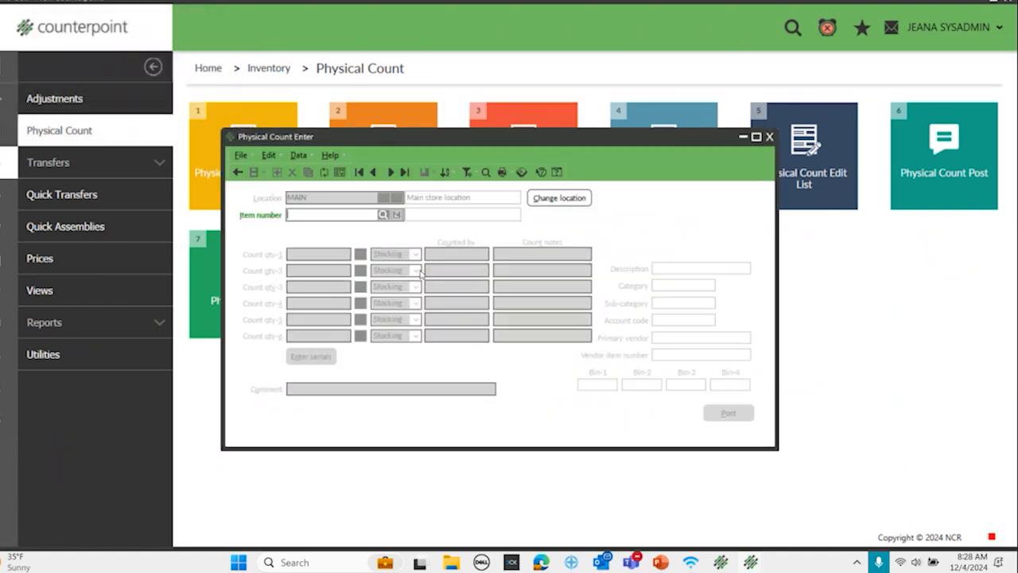
pyautogui.hotkey('ctrl', 'v')
pyautogui.press('Tab')
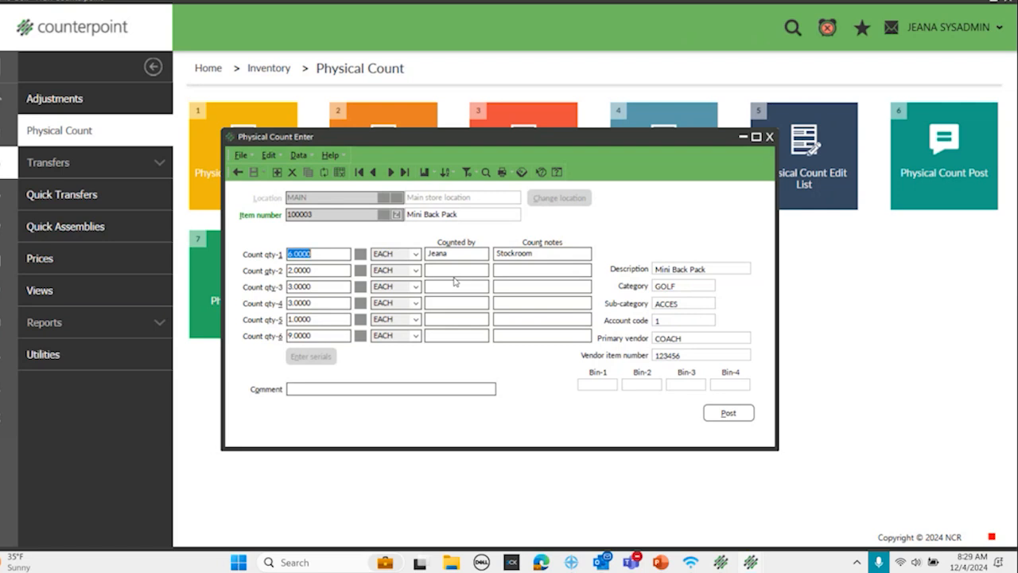
# Step: Set the Mini Back Pack's Count qty-1 to 12 and clear Count qty-2 through Count qty-6
pyautogui.write('12')
pyautogui.press('Tab')
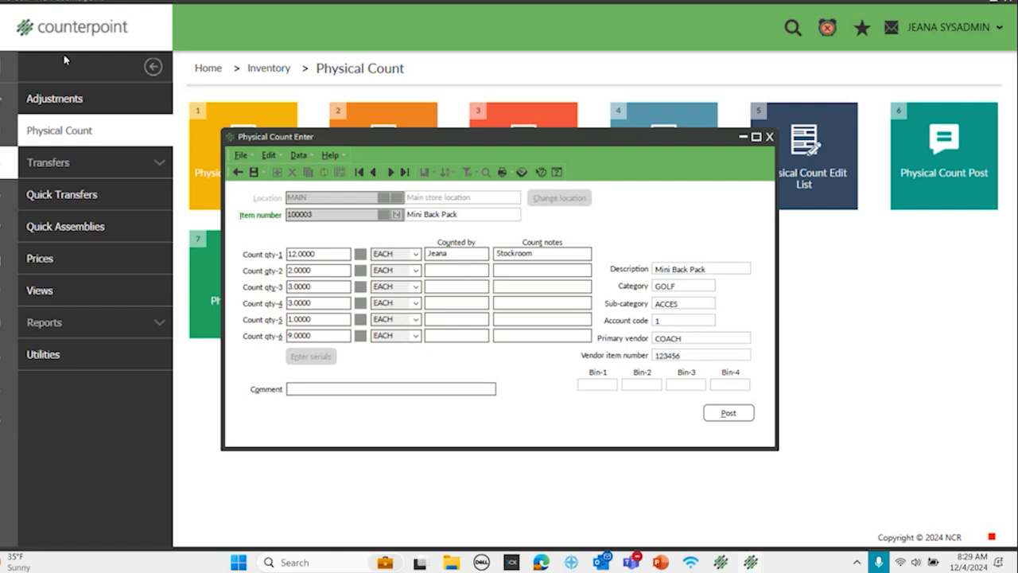
pyautogui.moveTo(315, 335); pyautogui.dragTo(186, 338)
pyautogui.press('Delete')
pyautogui.moveTo(325, 320); pyautogui.dragTo(158, 270)
pyautogui.press('Delete')
pyautogui.press('Delete')
pyautogui.press('Delete')
pyautogui.press('Delete')
# Step: Set the Mini Back Pack's Count qty-1 to 30, save the record and close the entry form
pyautogui.moveTo(330, 254); pyautogui.dragTo(113, 257)
pyautogui.write('30')
pyautogui.press('Tab')
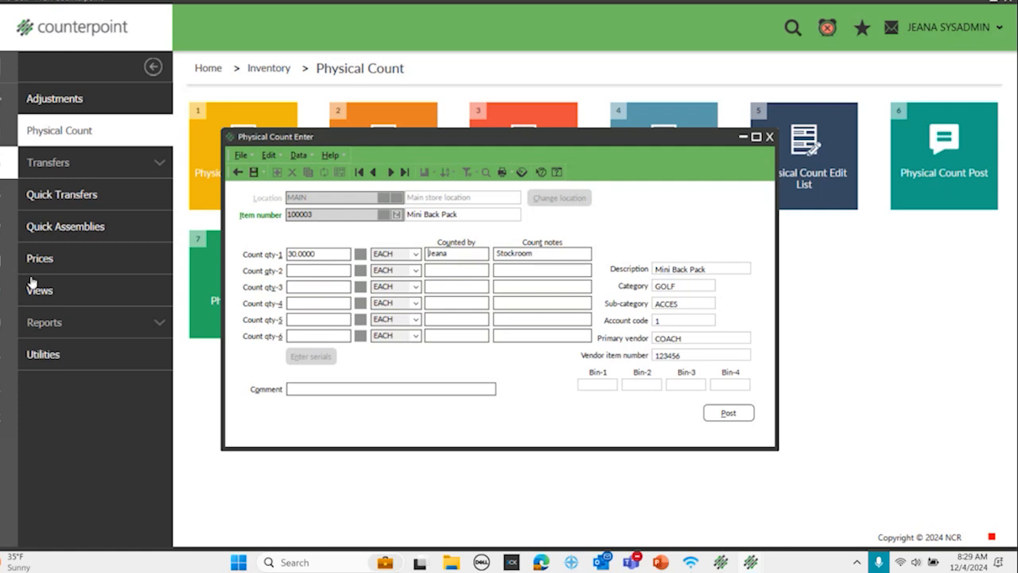
pyautogui.click(253, 172)
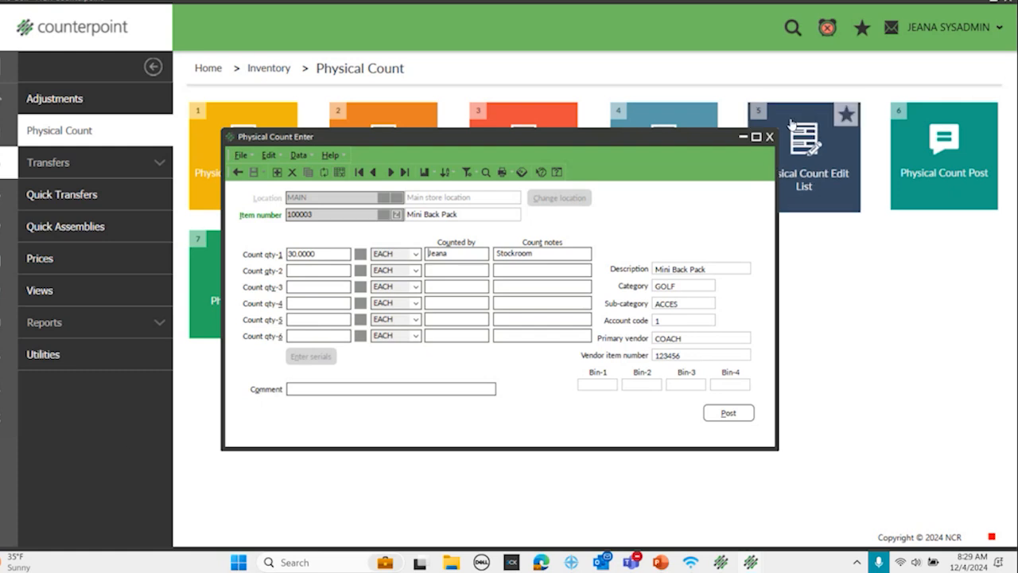
pyautogui.click(770, 137)
# Step: Preview the Physical Count Edit List again with variances printed for uncounted items and show it at 150%
pyautogui.click(810, 171)
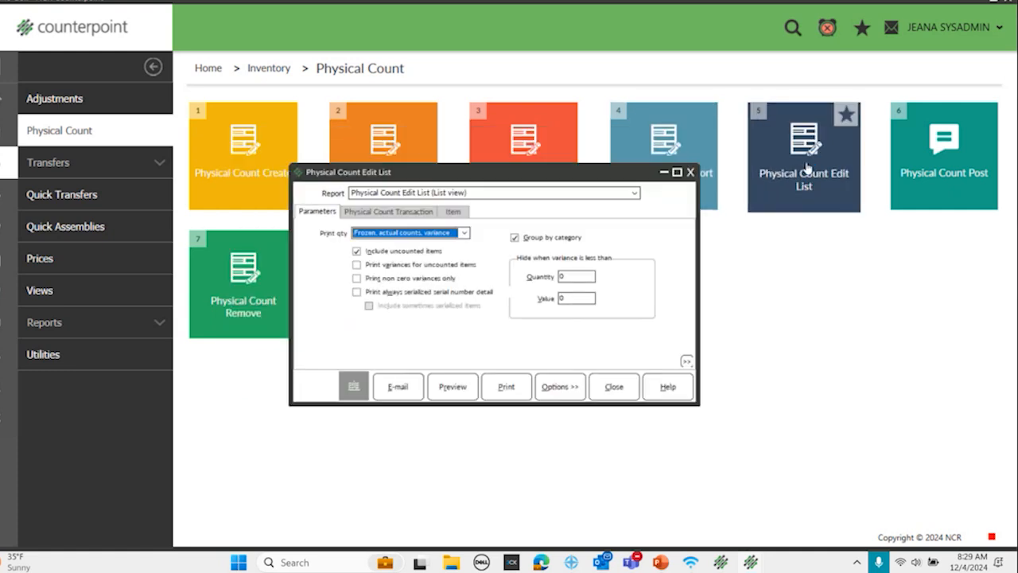
pyautogui.click(356, 264)
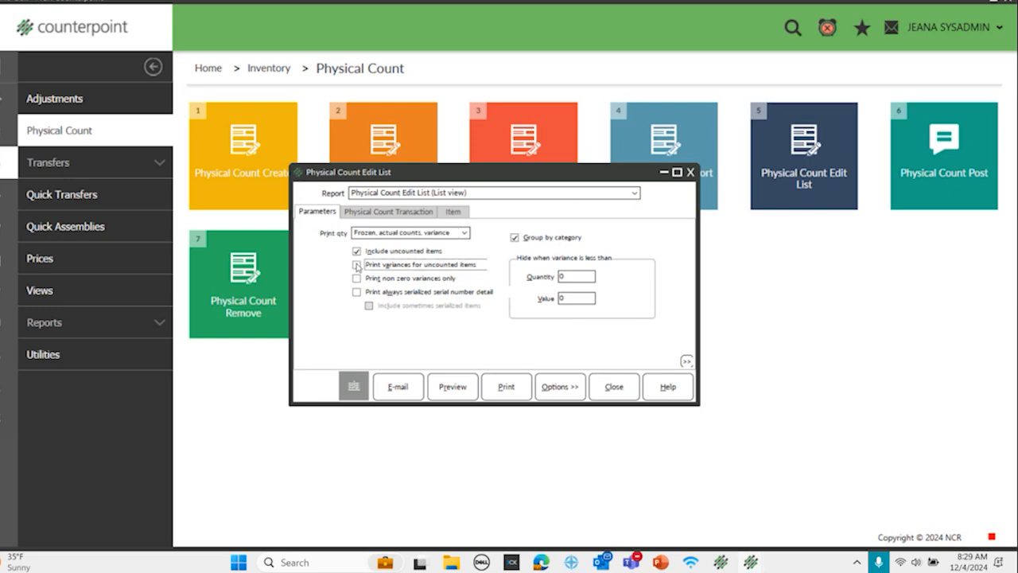
pyautogui.click(446, 387)
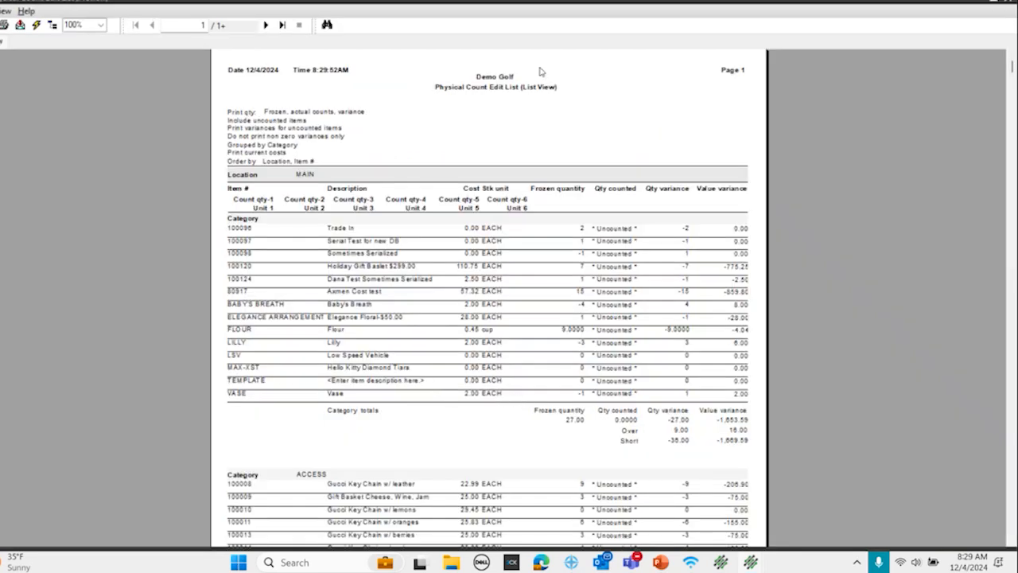
pyautogui.click(101, 24)
pyautogui.click(88, 81)
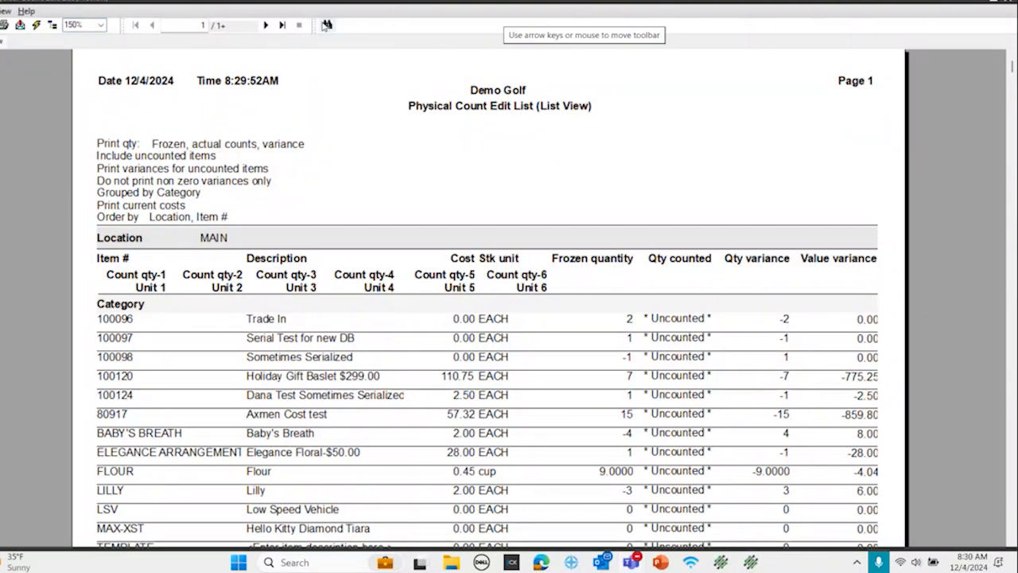
# Step: Find item 100003 in the edit list, check its quantity counted, and close the preview and the report form
pyautogui.click(327, 26)
pyautogui.write('100003')
pyautogui.click(185, 52)
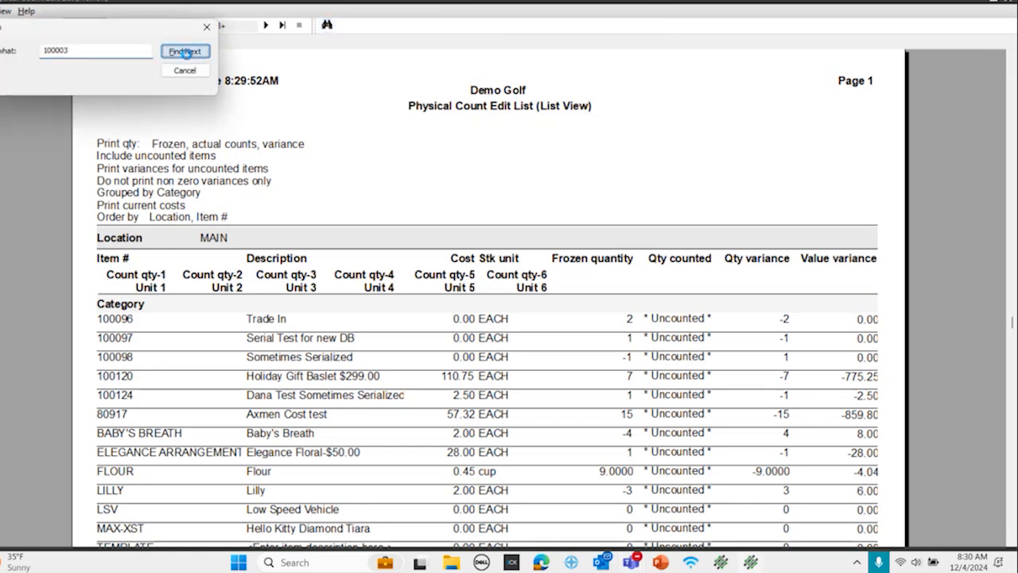
pyautogui.moveTo(164, 27); pyautogui.dragTo(22, 359)
pyautogui.click(692, 72)
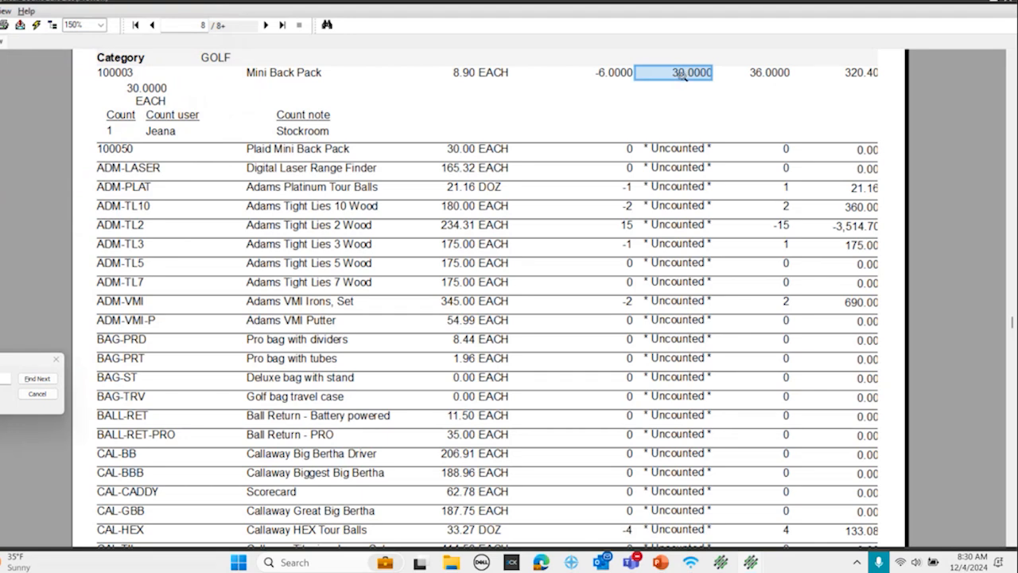
pyautogui.click(1004, 3)
pyautogui.click(689, 171)
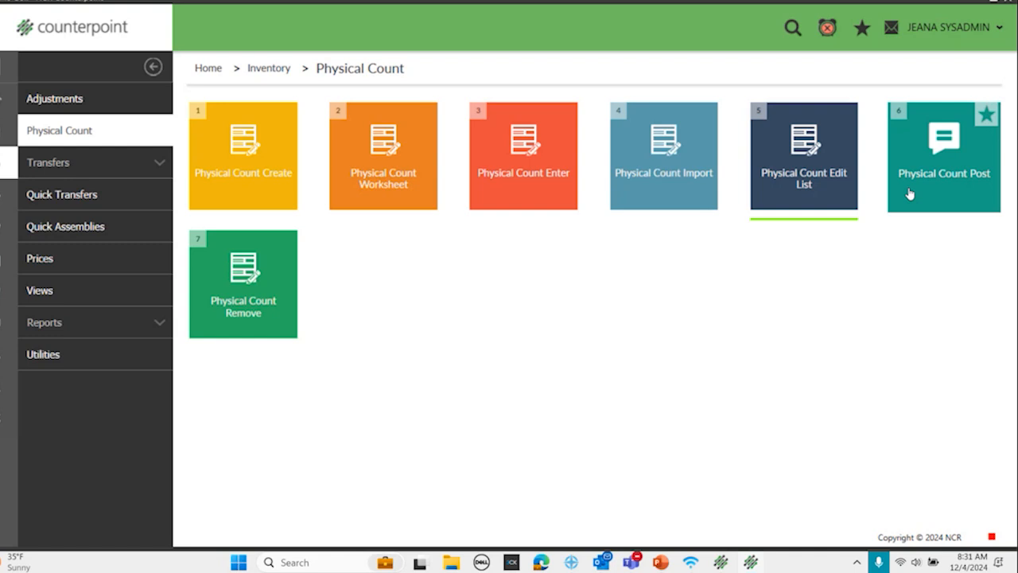
pyautogui.click(960, 186)
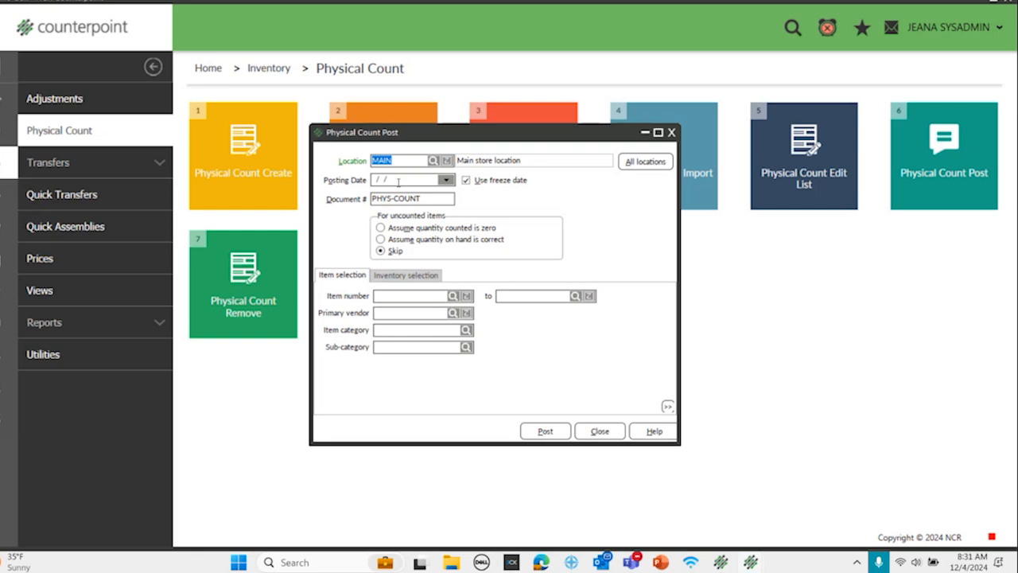
pyautogui.click(380, 228)
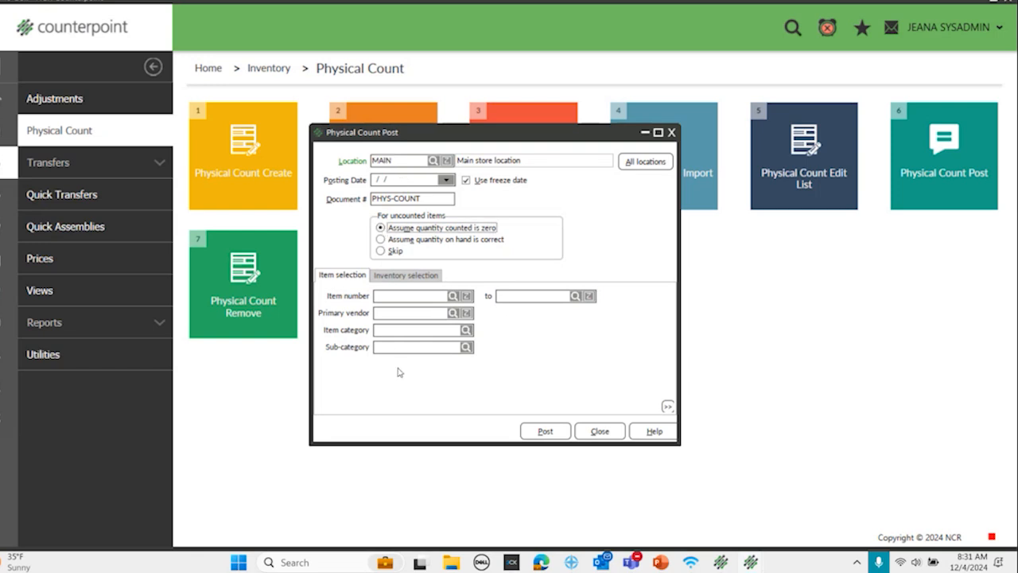
pyautogui.click(584, 431)
# Step: Review the first count record for the MAIN location in Physical Count Enter and close the form
pyautogui.click(524, 199)
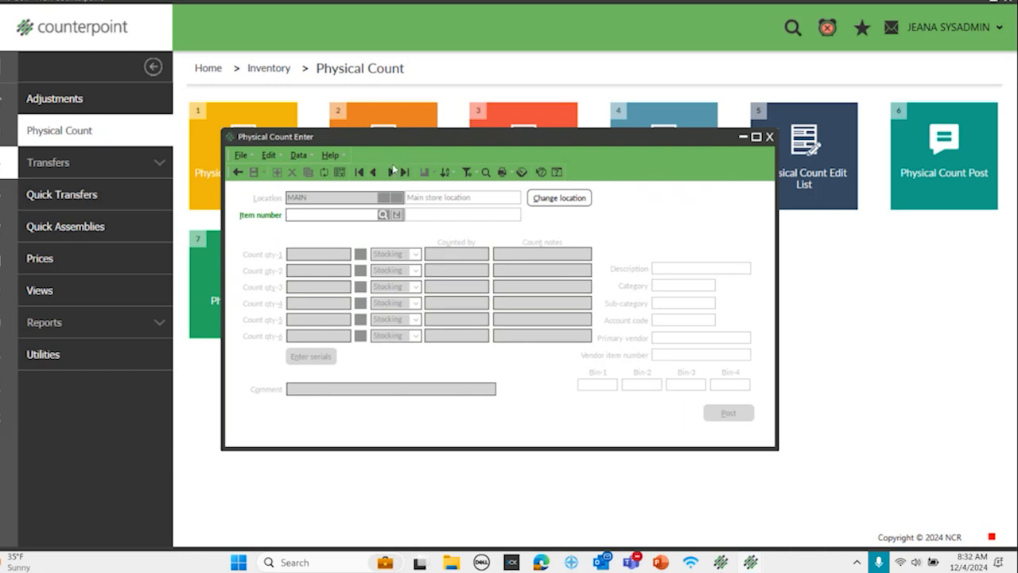
pyautogui.click(389, 172)
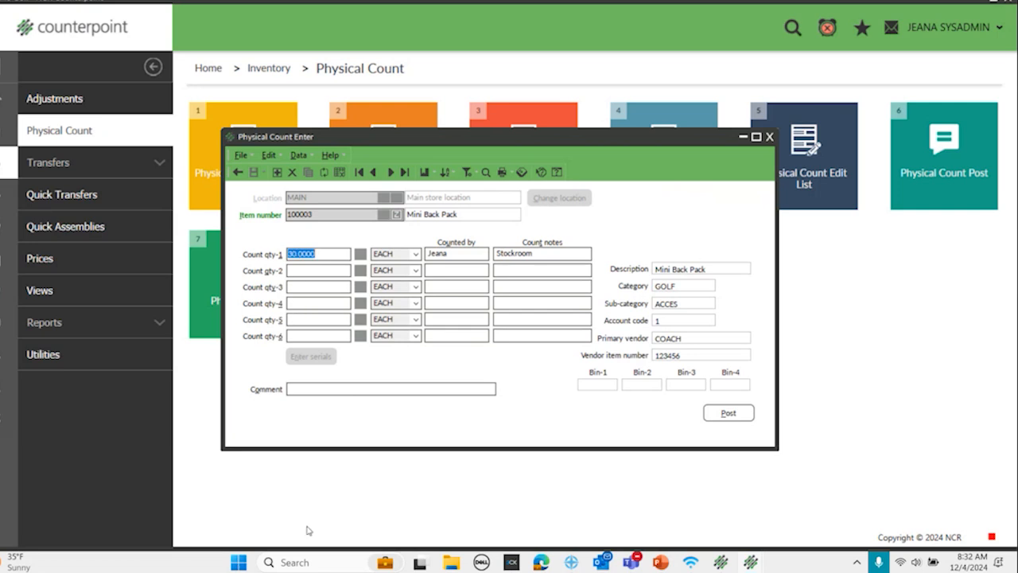
pyautogui.click(770, 137)
# Step: Post the physical count for location MAIN, assuming the quantity counted is zero for uncounted items, and close the posting form
pyautogui.click(917, 175)
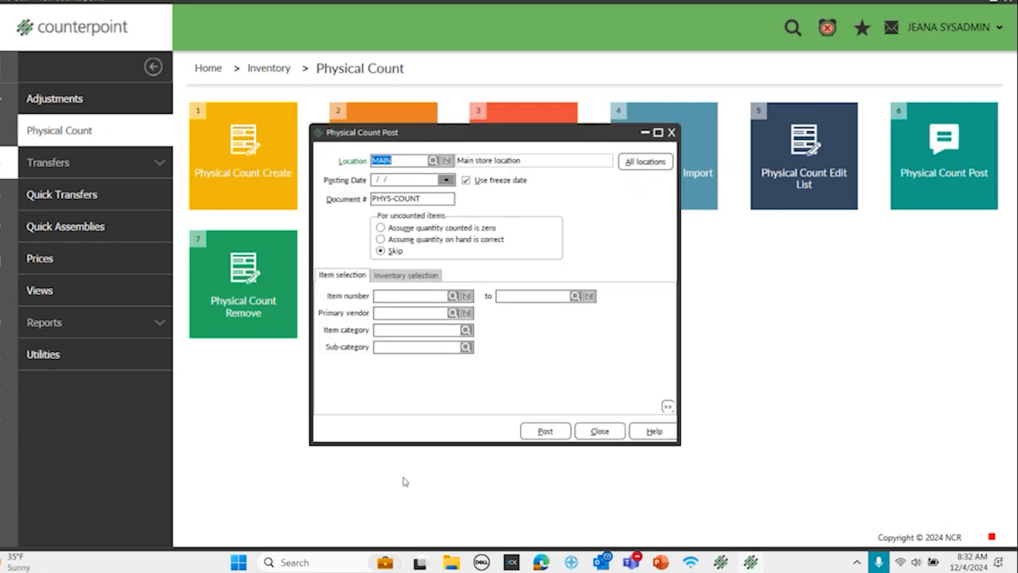
pyautogui.click(381, 227)
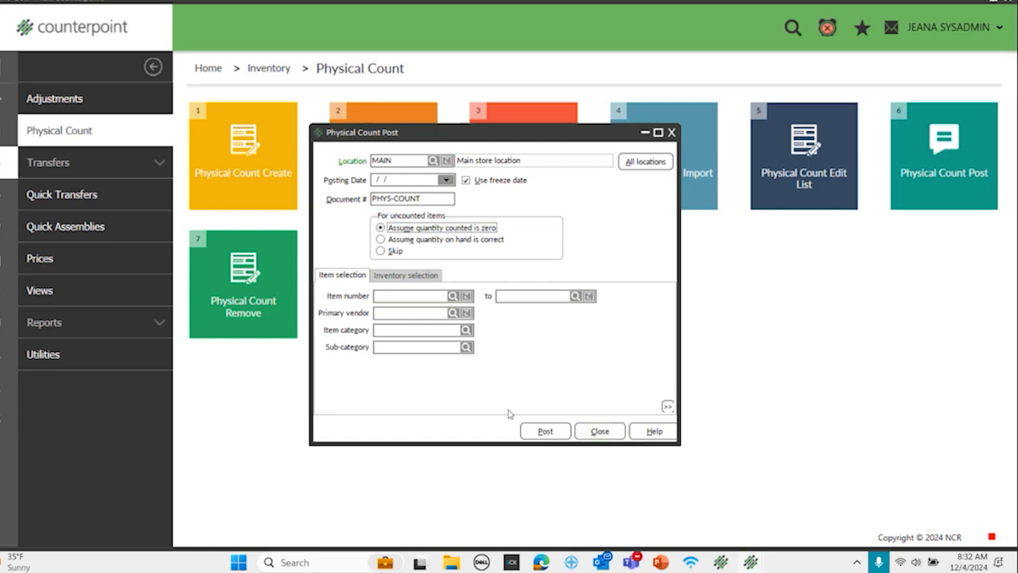
pyautogui.click(545, 432)
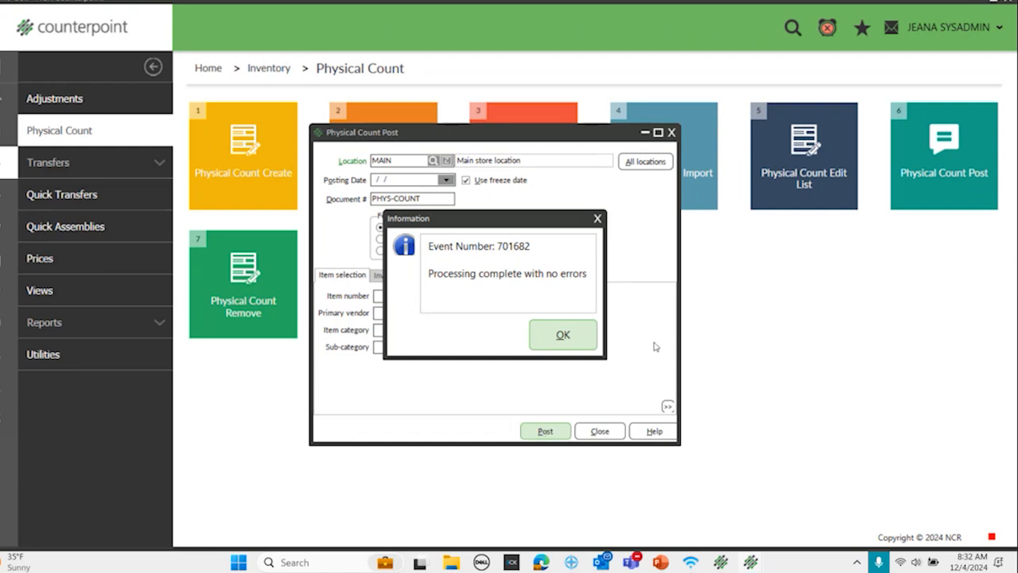
pyautogui.click(563, 336)
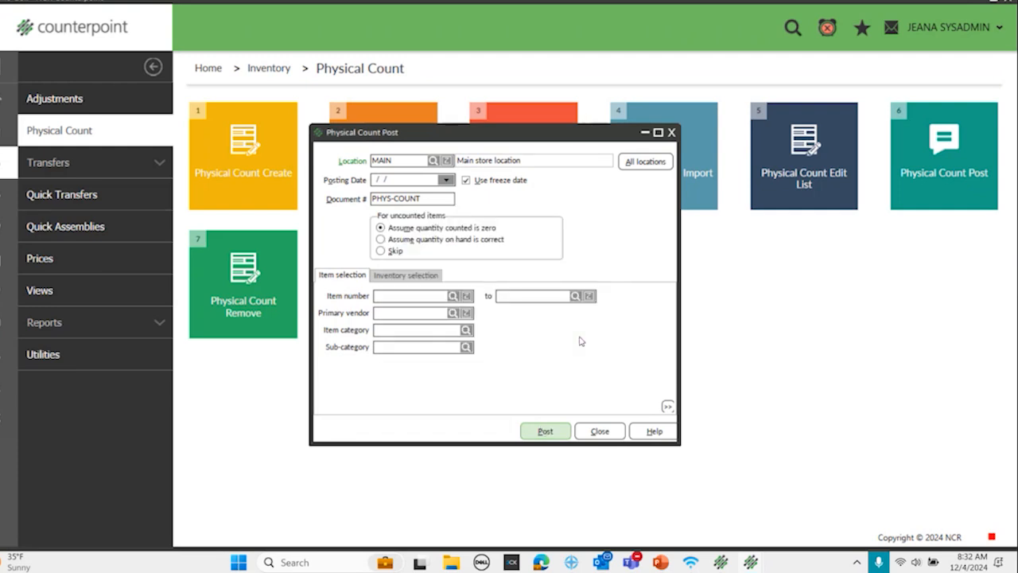
pyautogui.click(671, 132)
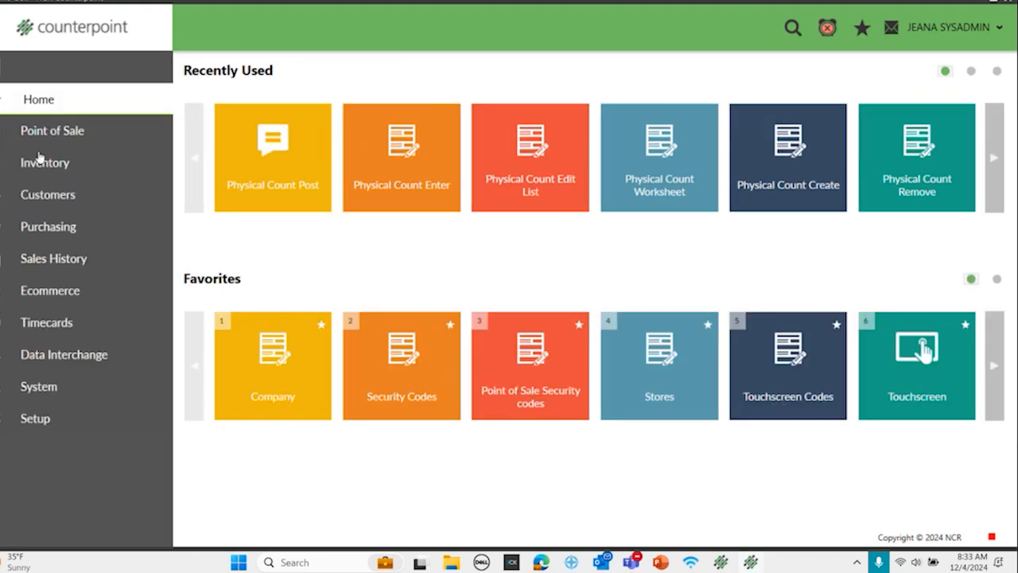
# Step: Open the Physical Count History report from the inventory history reports
pyautogui.click(34, 159)
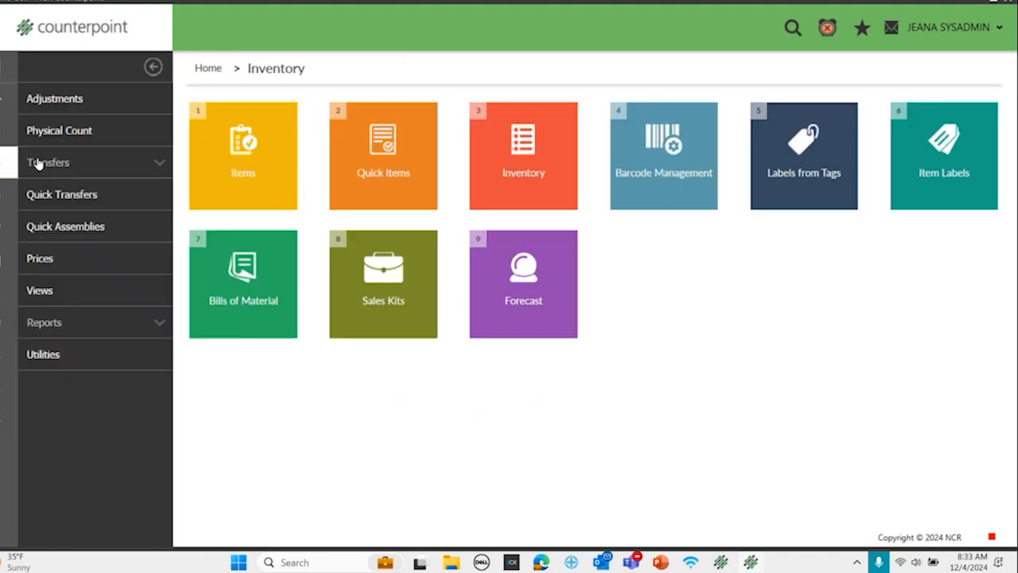
pyautogui.click(60, 322)
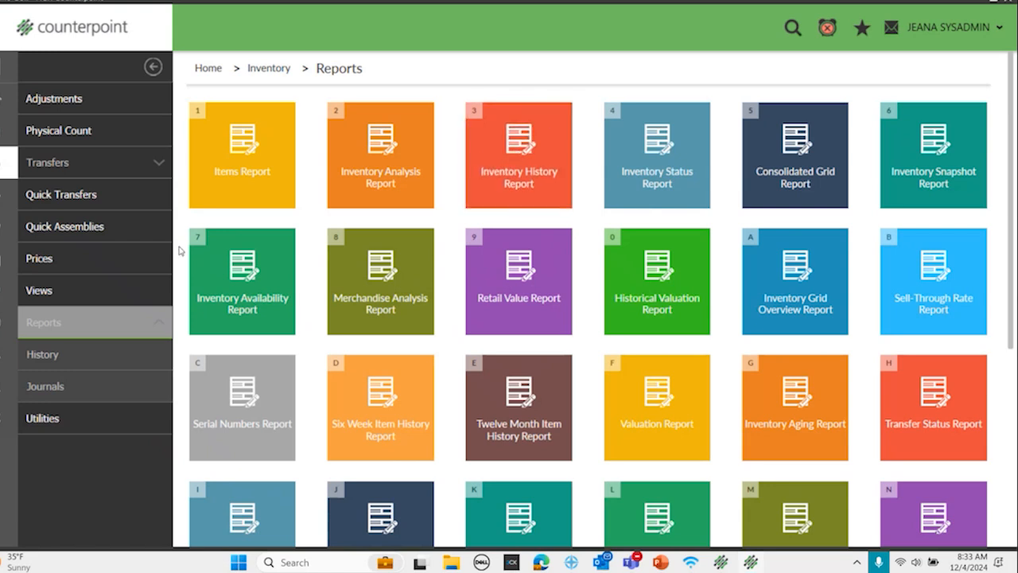
pyautogui.click(55, 355)
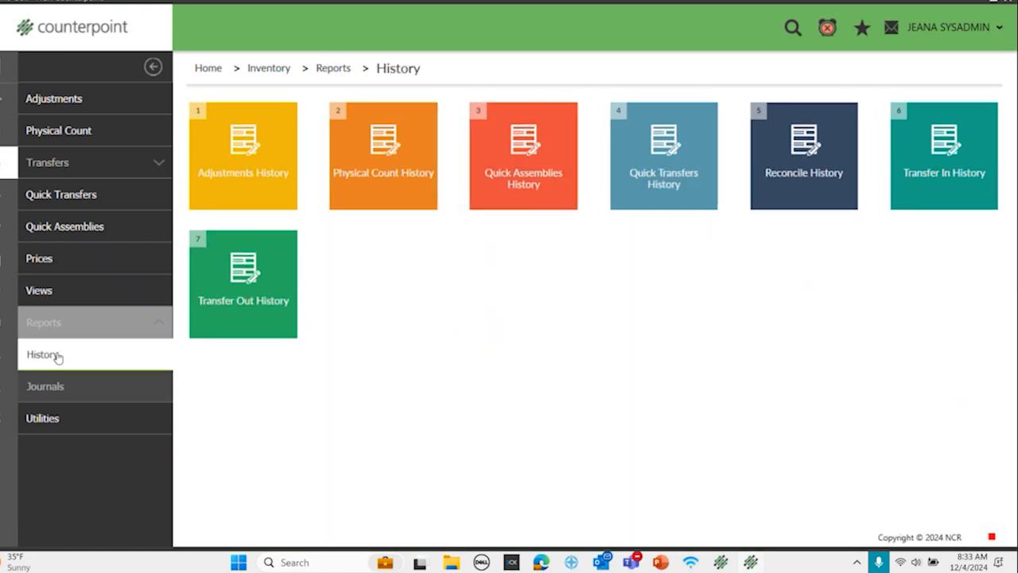
pyautogui.click(69, 322)
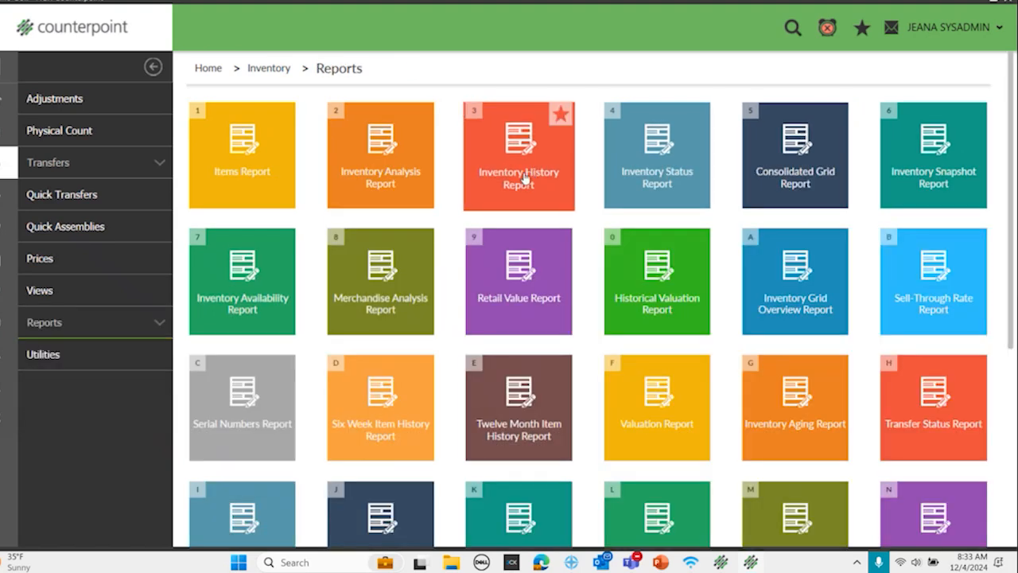
pyautogui.click(108, 334)
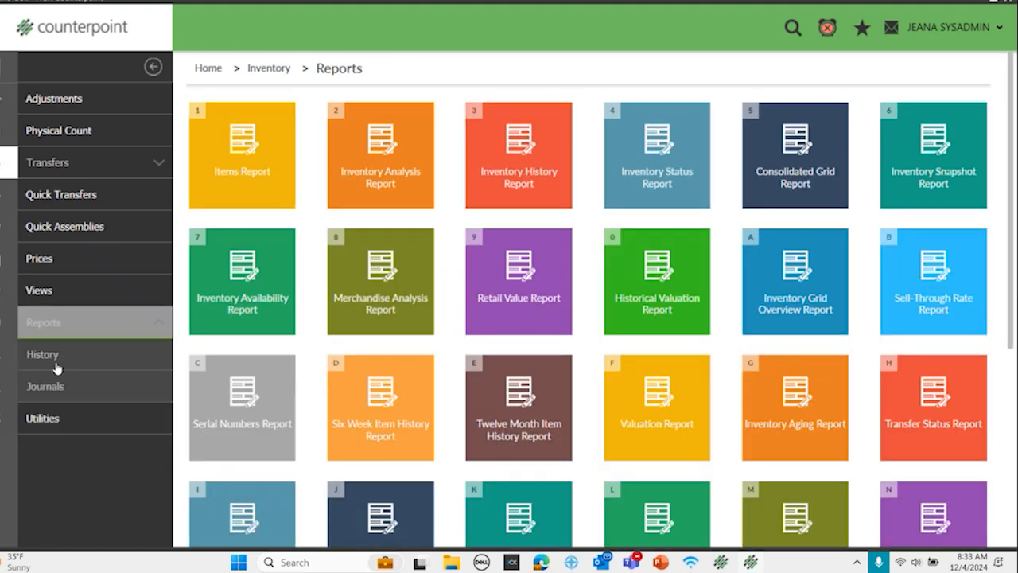
pyautogui.click(48, 354)
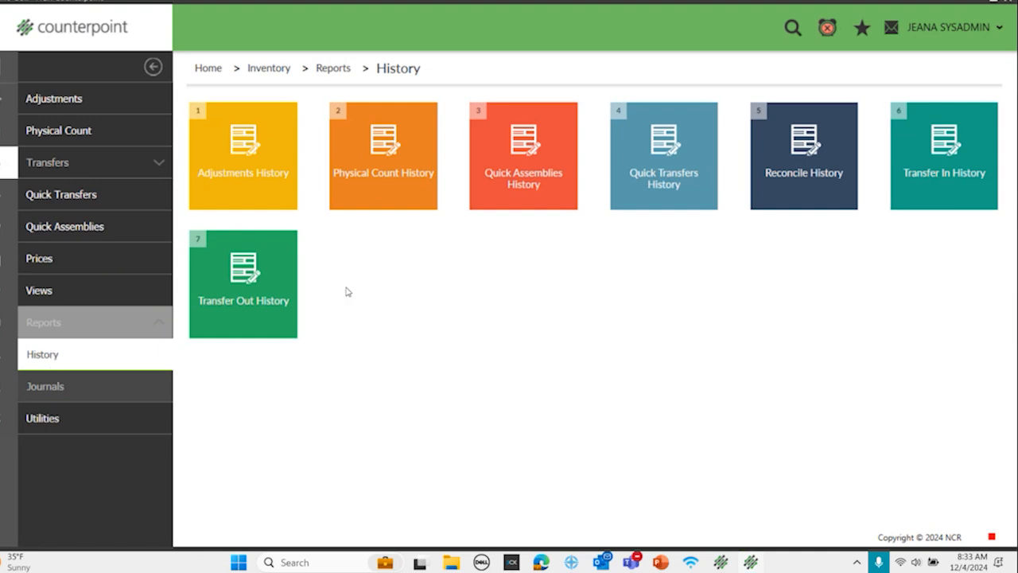
pyautogui.click(380, 182)
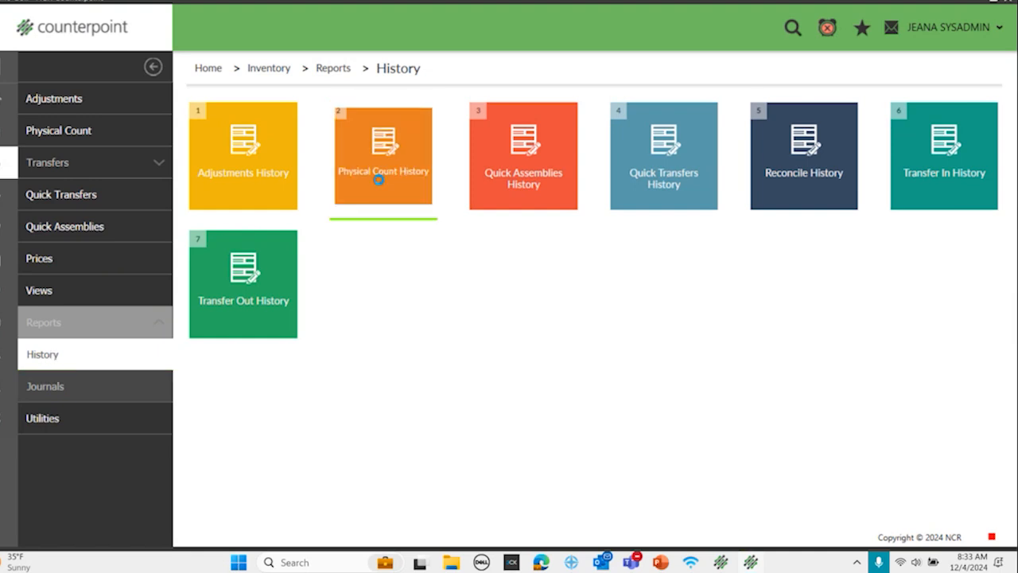
# Step: Select the 12/4/2024 physical count event for the history report, group it by category, and preview the list view
pyautogui.click(493, 233)
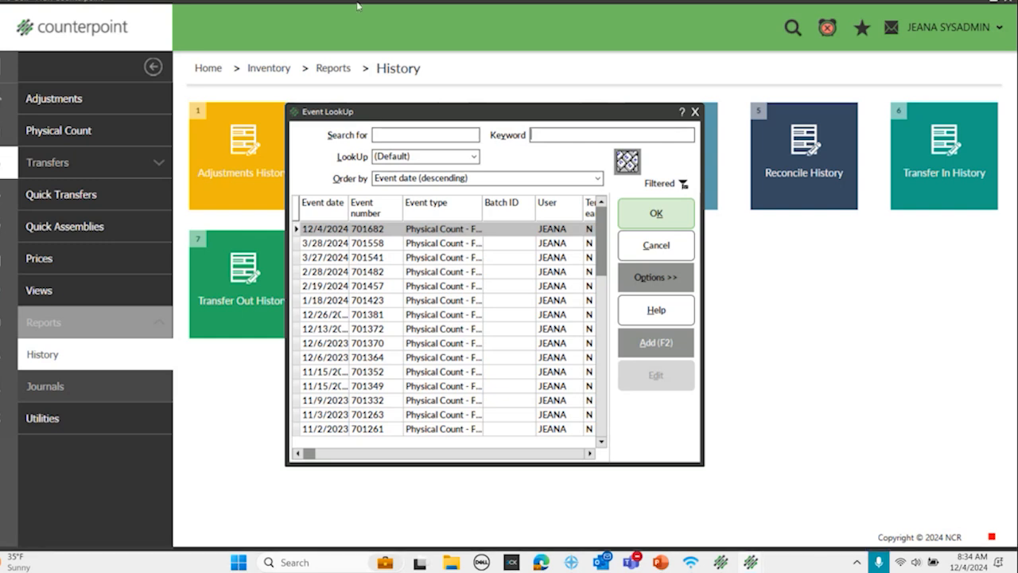
pyautogui.click(650, 211)
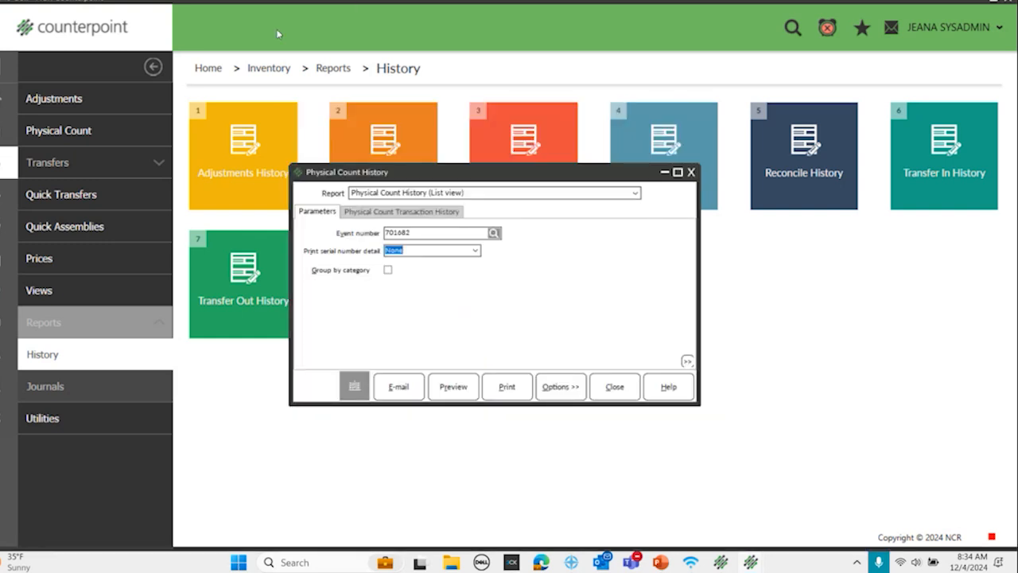
pyautogui.click(388, 269)
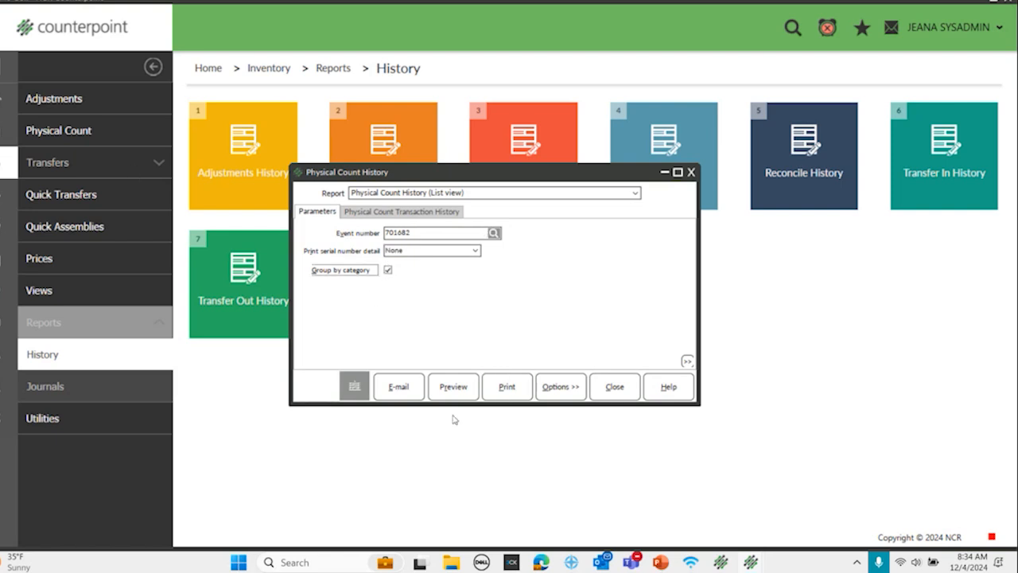
pyautogui.click(450, 386)
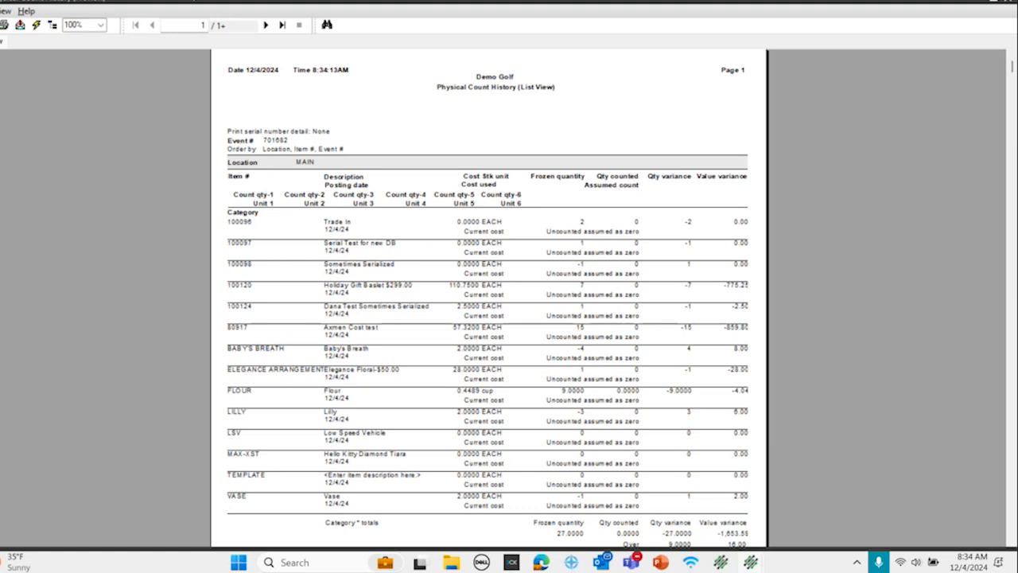
# Step: Search the history report preview for "category" to find the first category totals, and close the search
pyautogui.click(327, 25)
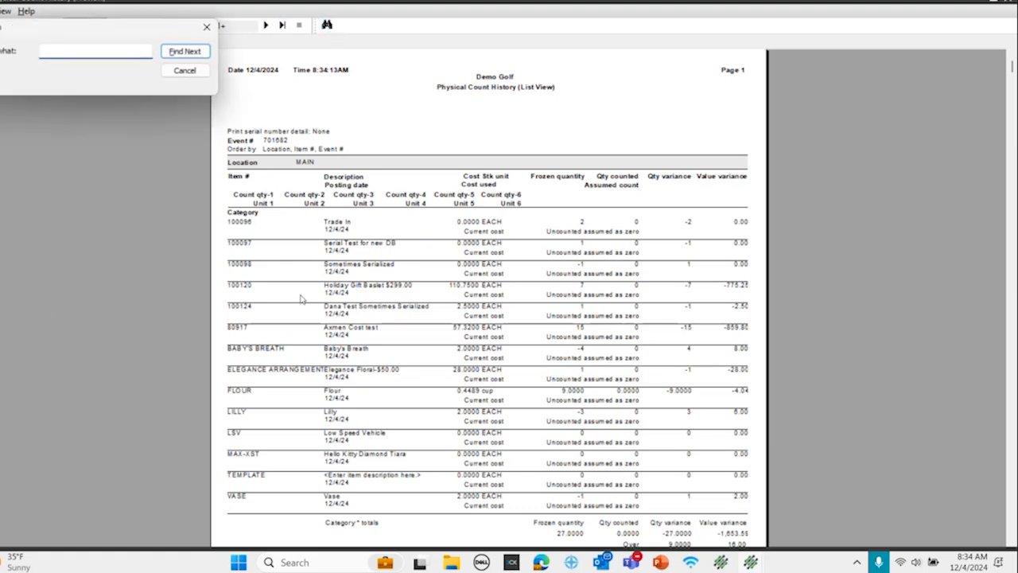
pyautogui.write('category')
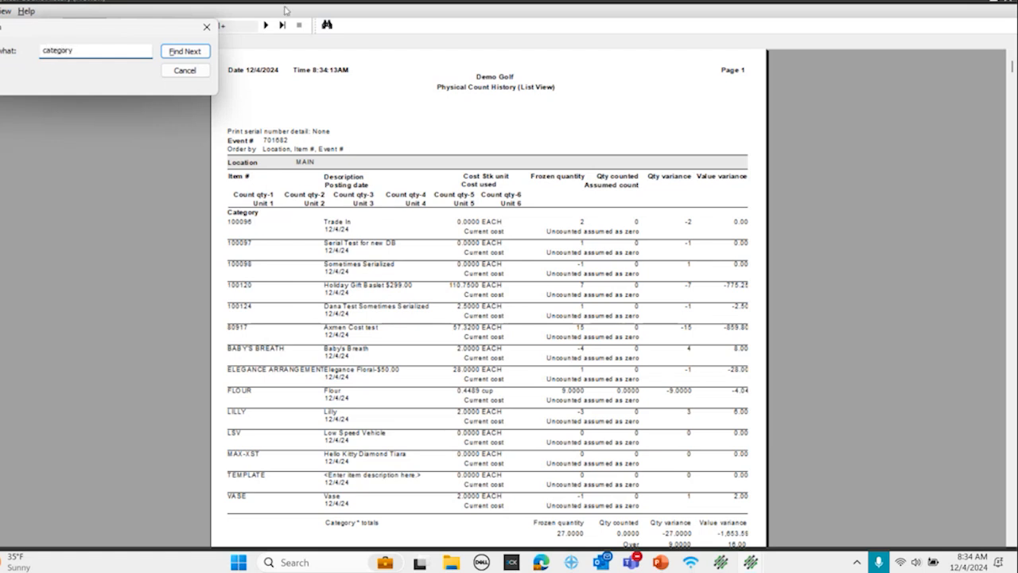
pyautogui.click(166, 53)
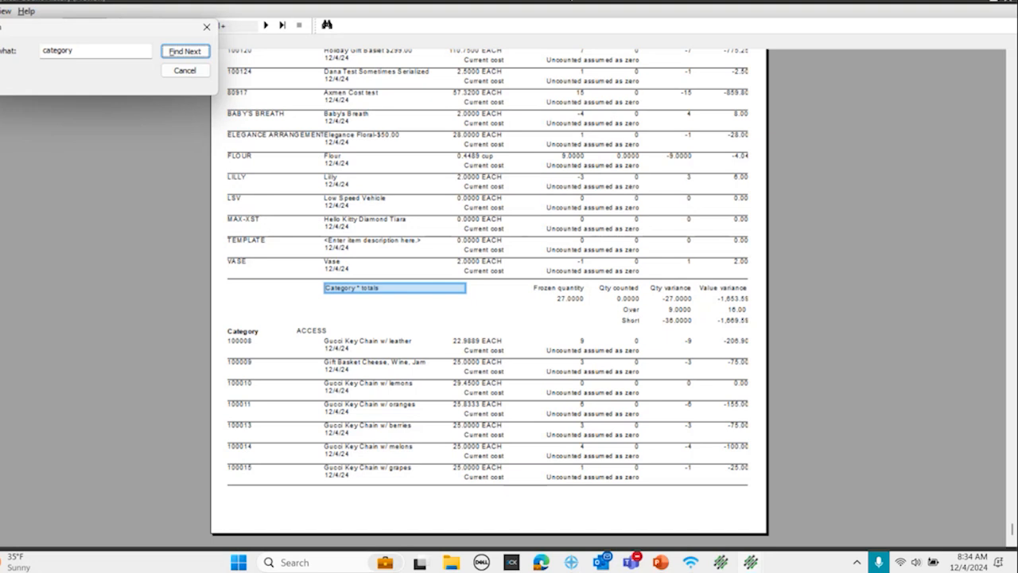
pyautogui.click(207, 27)
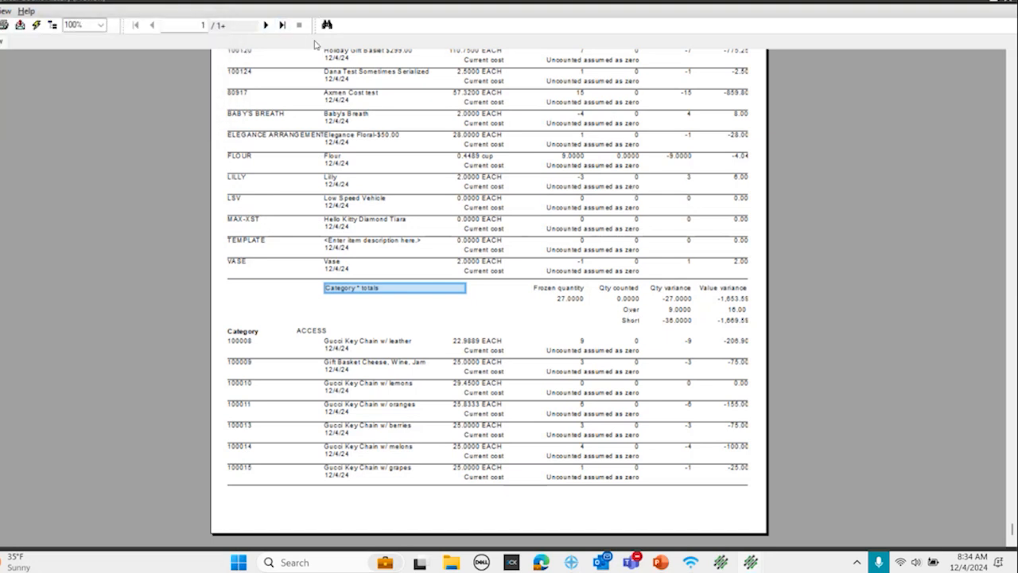
# Step: Check the location MAIN totals for frozen quantity, quantity counted and variance on the report's last page, and close the preview and report form
pyautogui.click(282, 26)
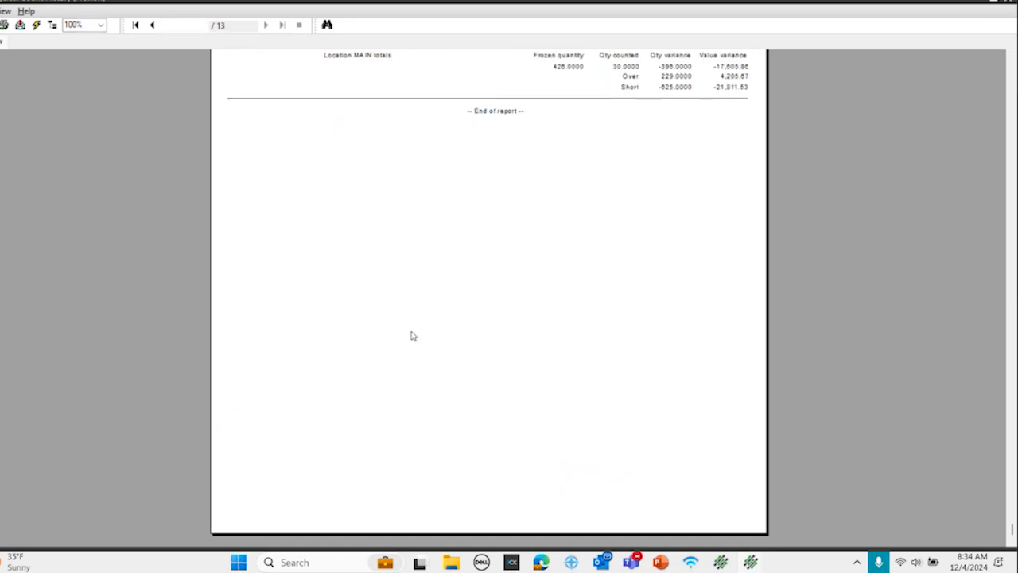
pyautogui.scroll(3, 413, 333)
pyautogui.scroll(3, 413, 333)
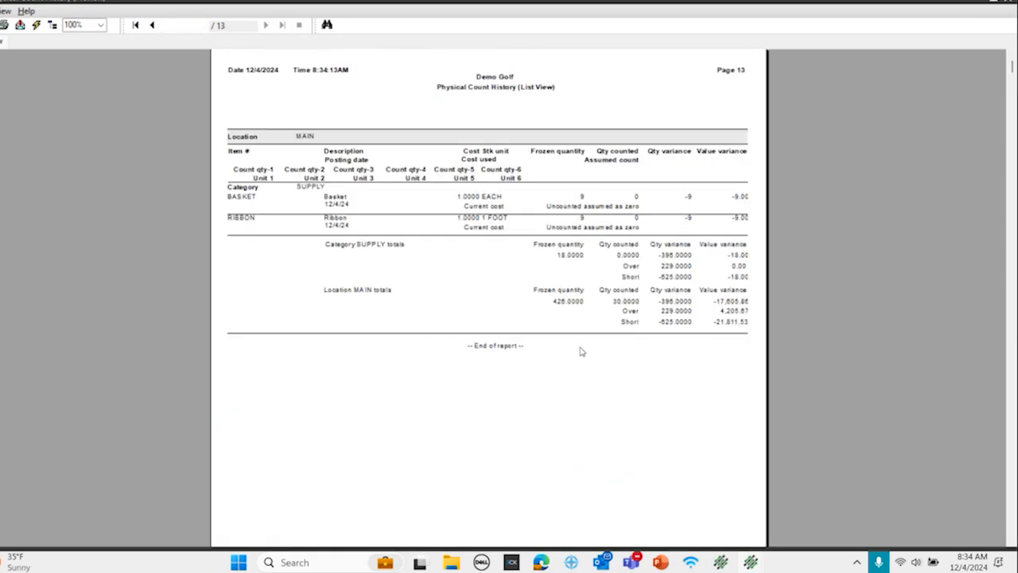
pyautogui.click(562, 302)
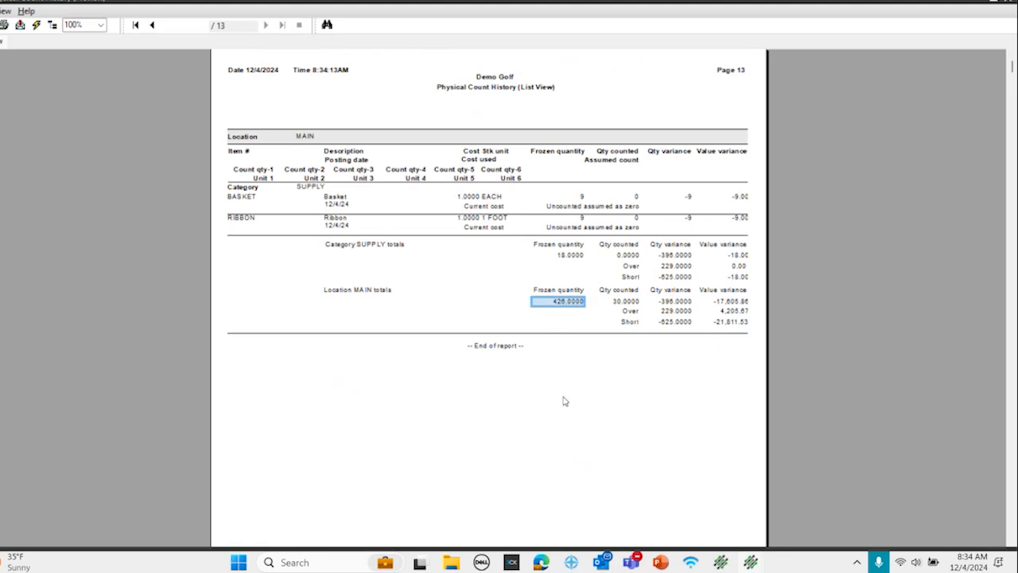
pyautogui.click(632, 302)
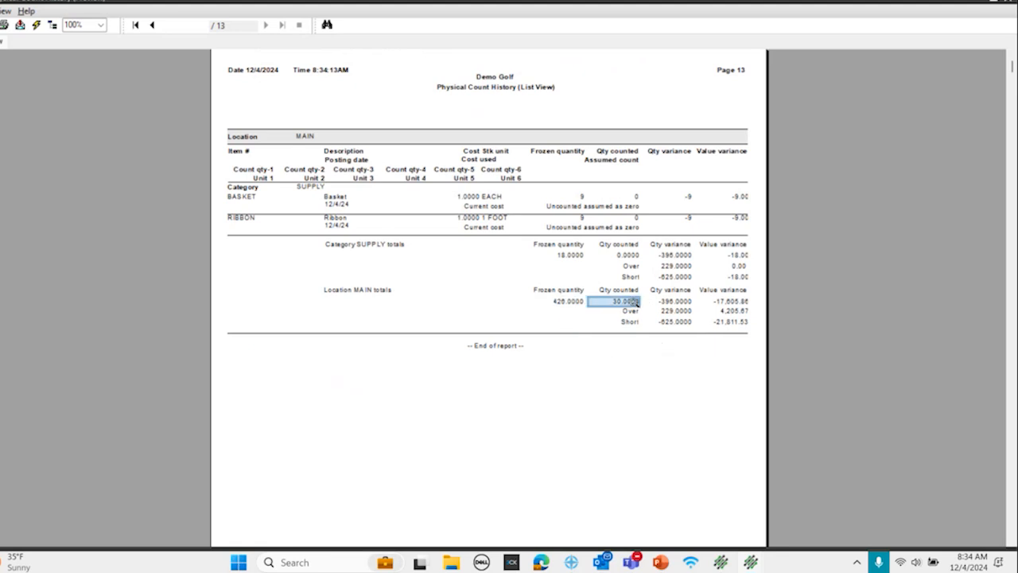
pyautogui.click(678, 302)
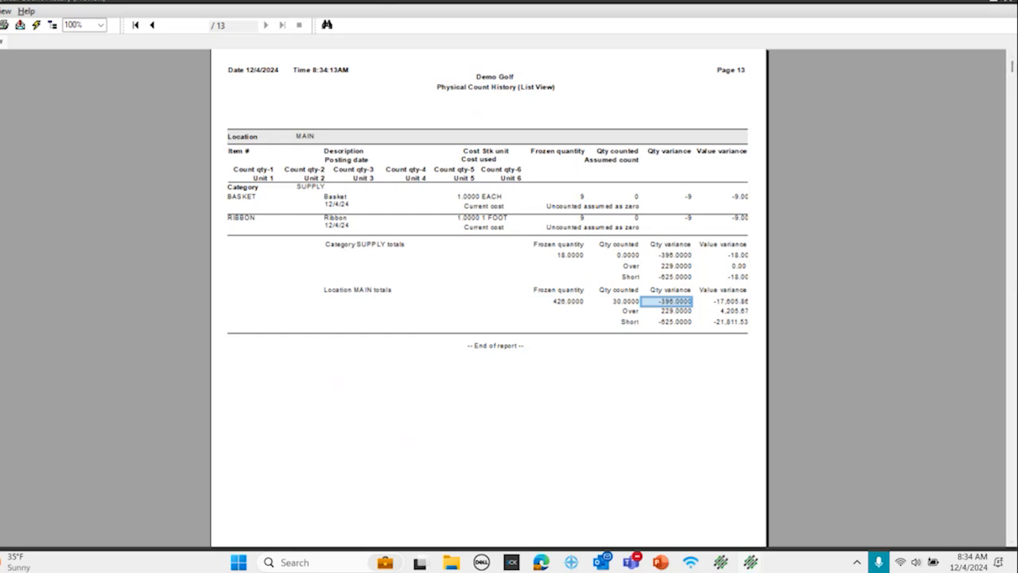
pyautogui.click(1007, 4)
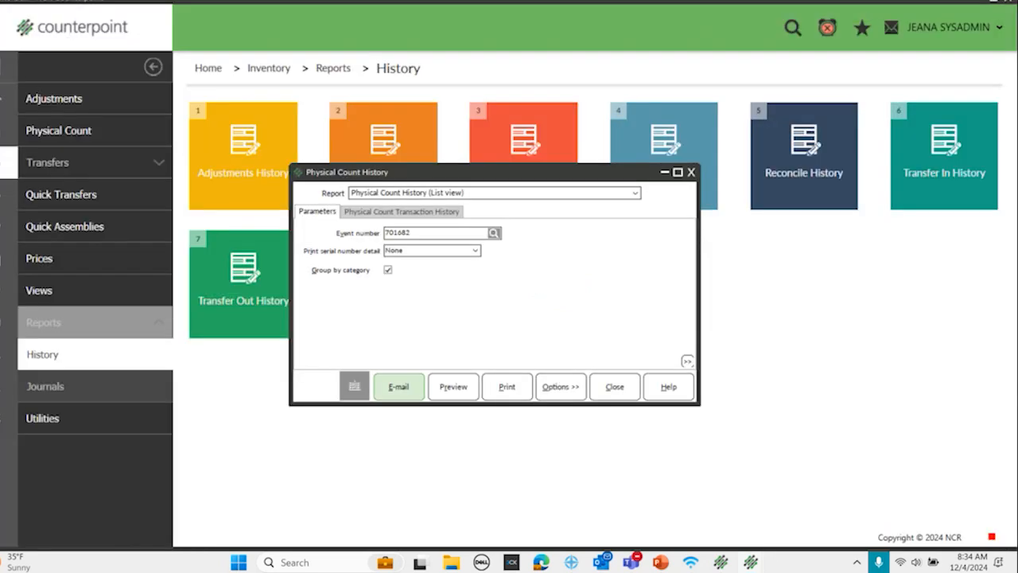
pyautogui.click(691, 171)
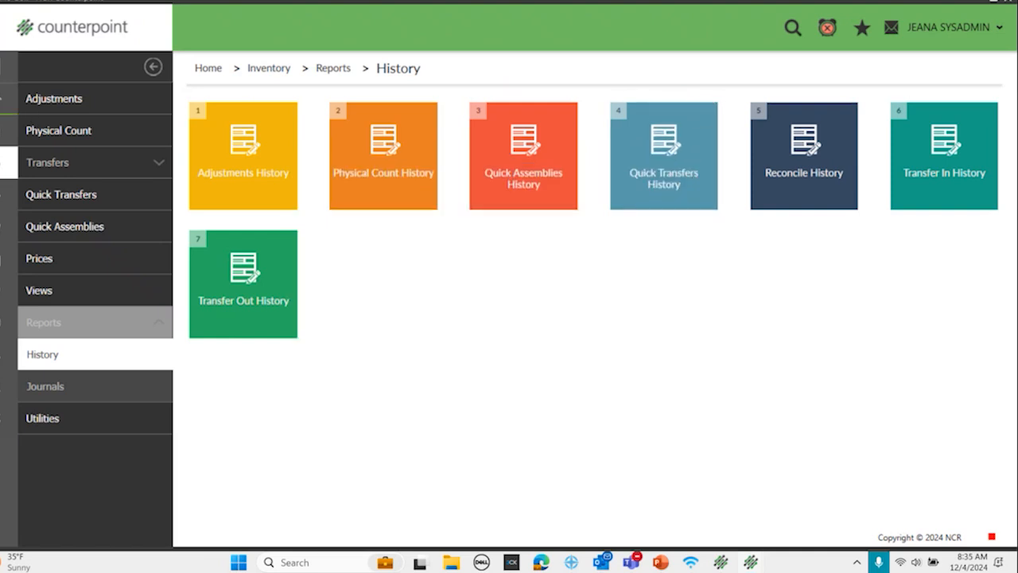
# Step: Open the Inventory records in table view and filter them to location MAIN
pyautogui.click(6, 114)
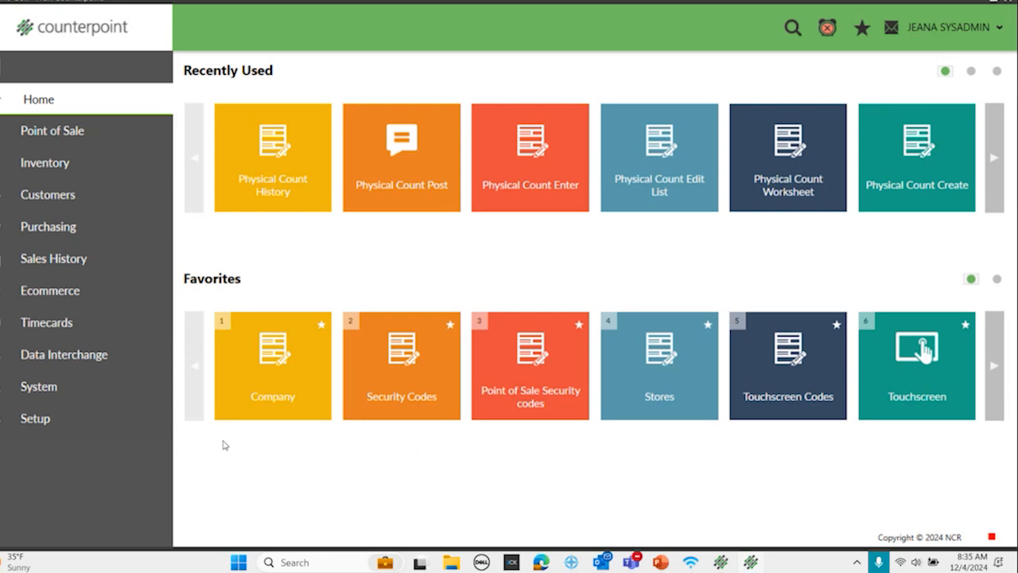
pyautogui.click(45, 164)
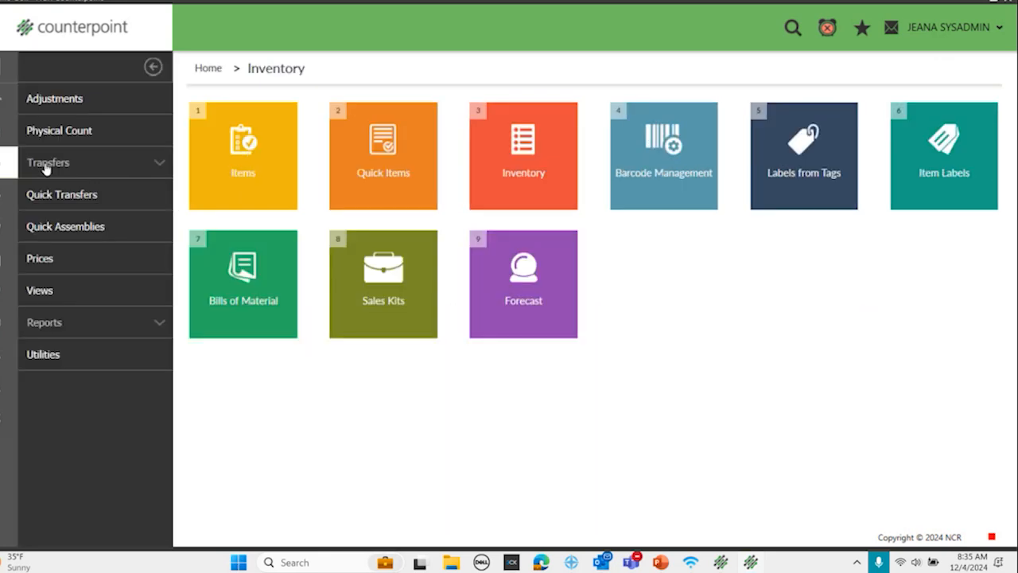
pyautogui.click(498, 170)
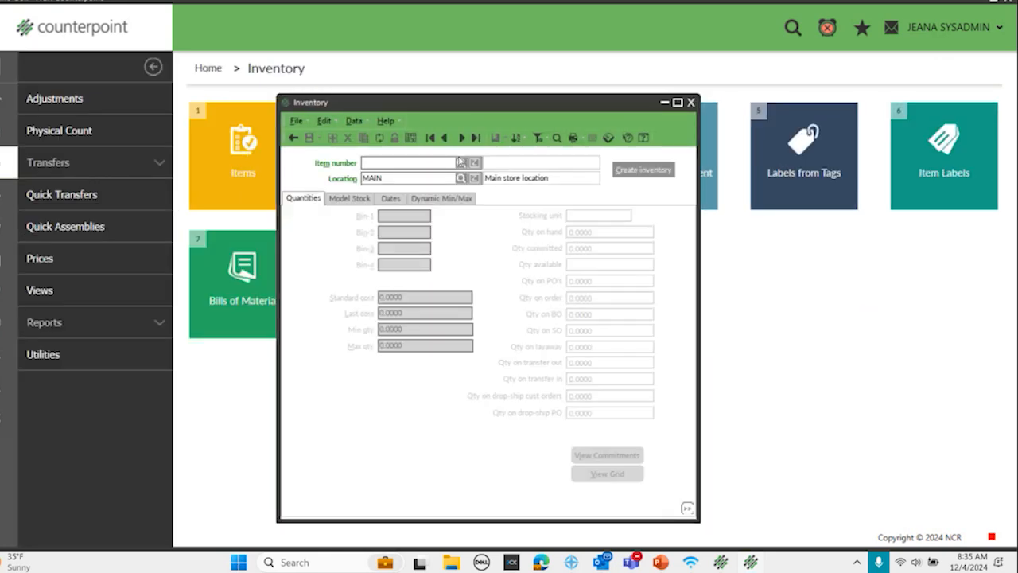
pyautogui.click(409, 137)
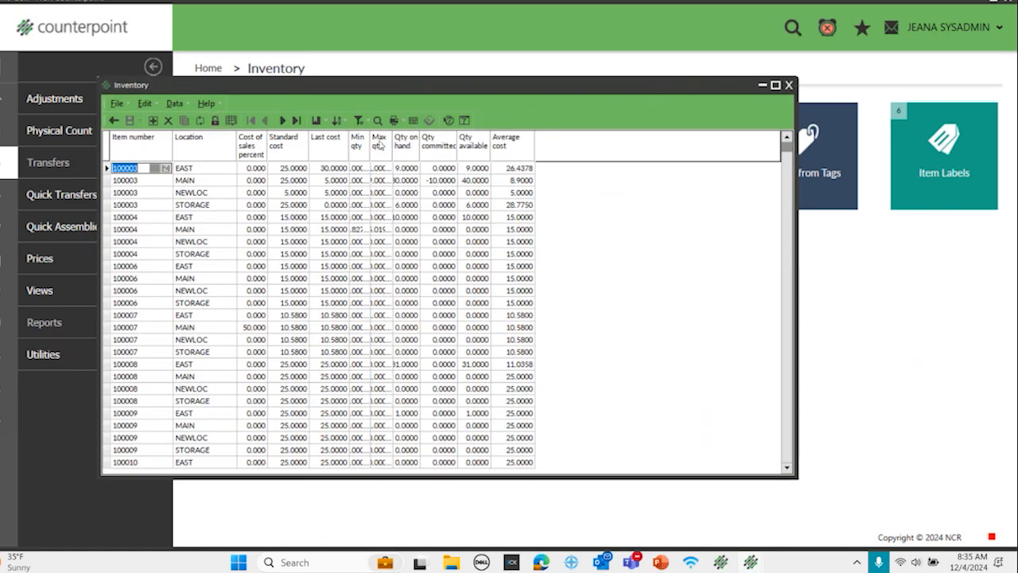
pyautogui.click(359, 120)
pyautogui.click(408, 271)
pyautogui.write('MAIN')
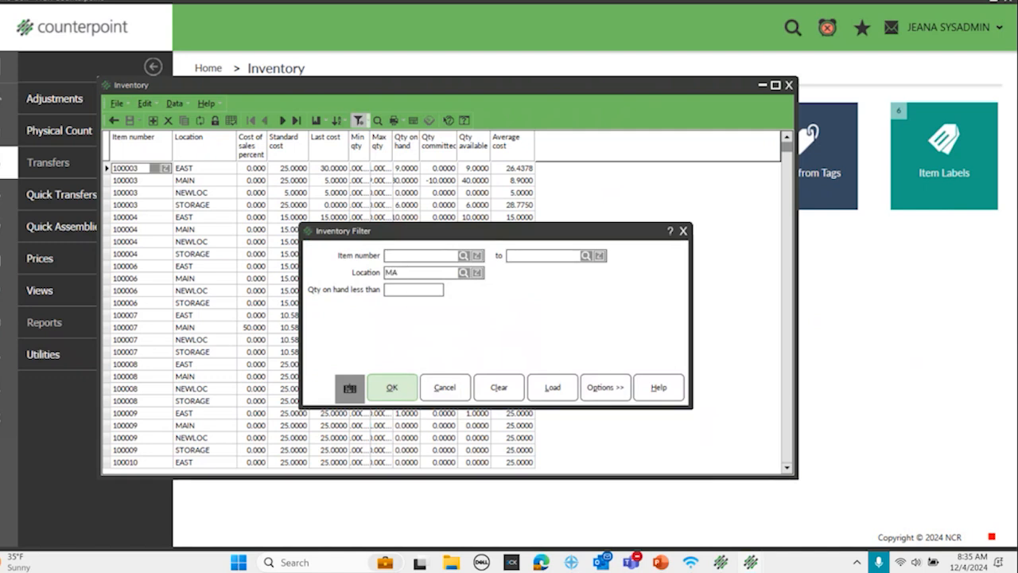
pyautogui.click(392, 387)
# Step: Sort the MAIN inventory records by quantity on hand in descending order
pyautogui.rightClick(434, 153)
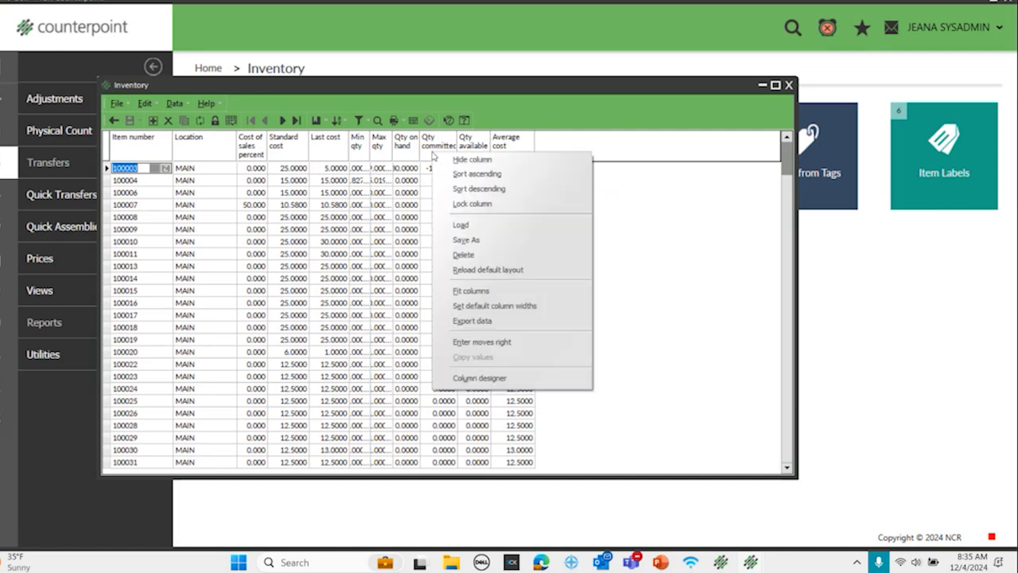
pyautogui.rightClick(396, 143)
pyautogui.rightClick(396, 143)
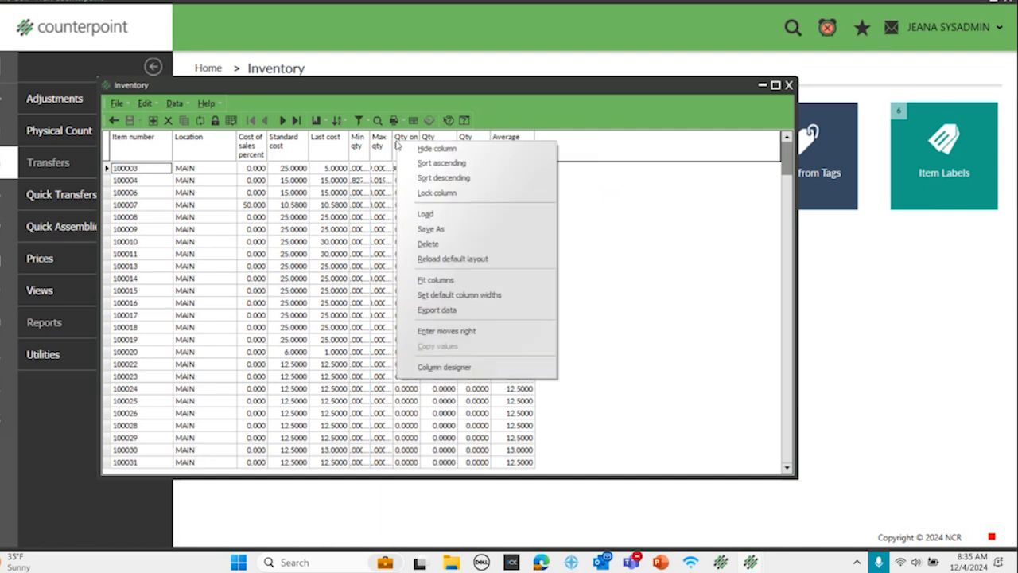
pyautogui.click(441, 175)
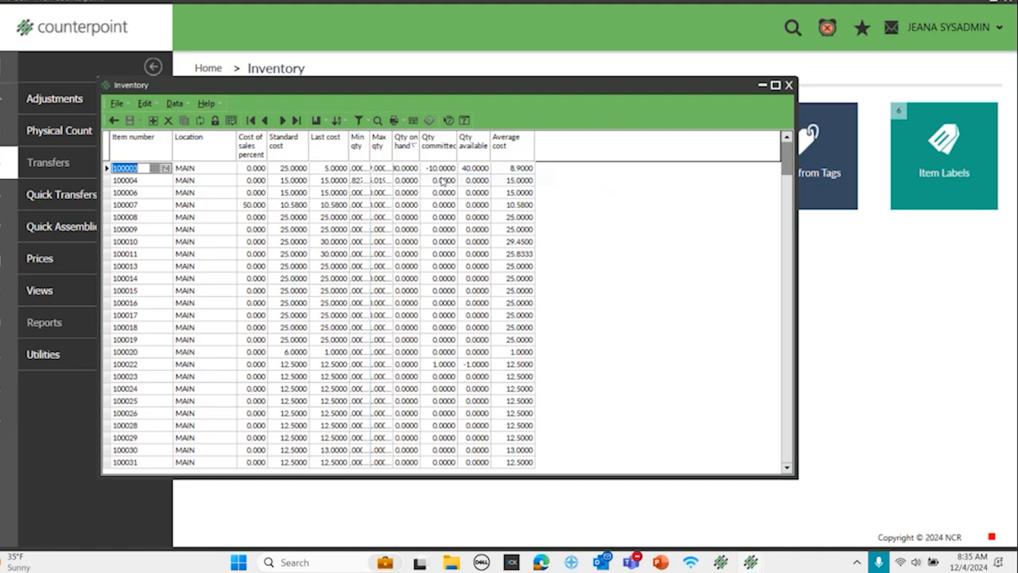
# Step: Sort the inventory table by quantity on hand in ascending order, close it, and return to the home page
pyautogui.rightClick(403, 150)
pyautogui.click(445, 172)
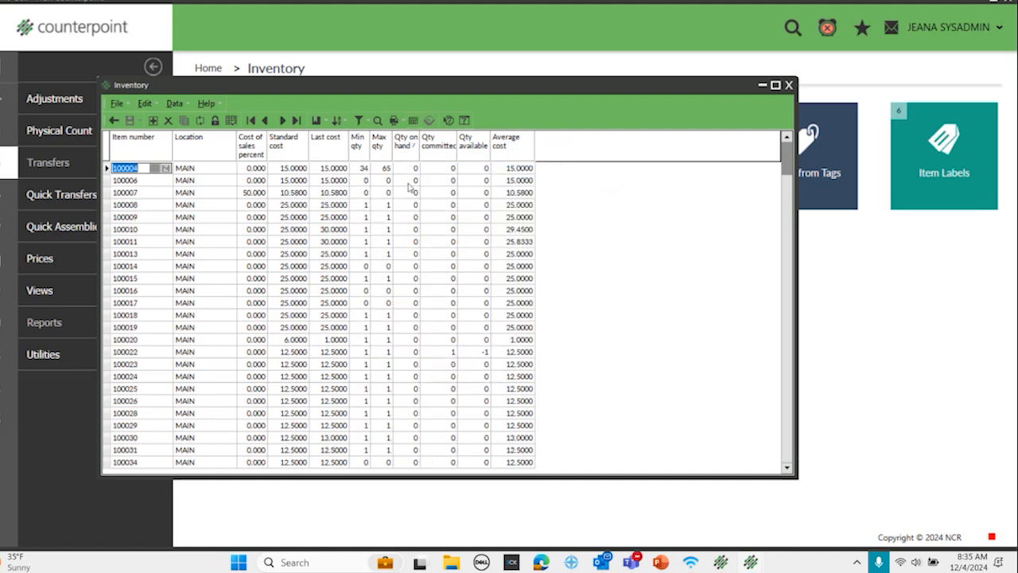
pyautogui.rightClick(413, 152)
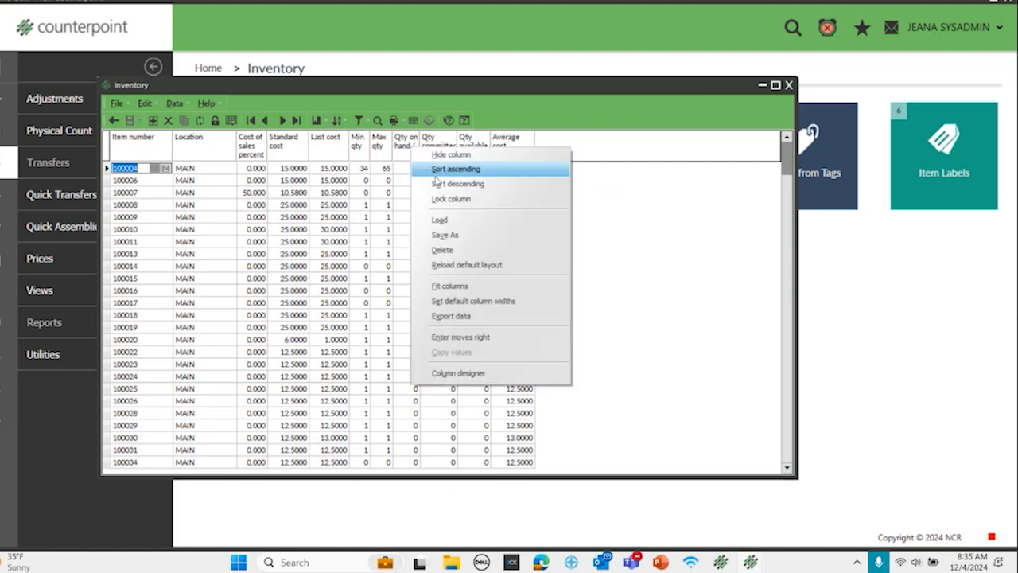
pyautogui.click(417, 168)
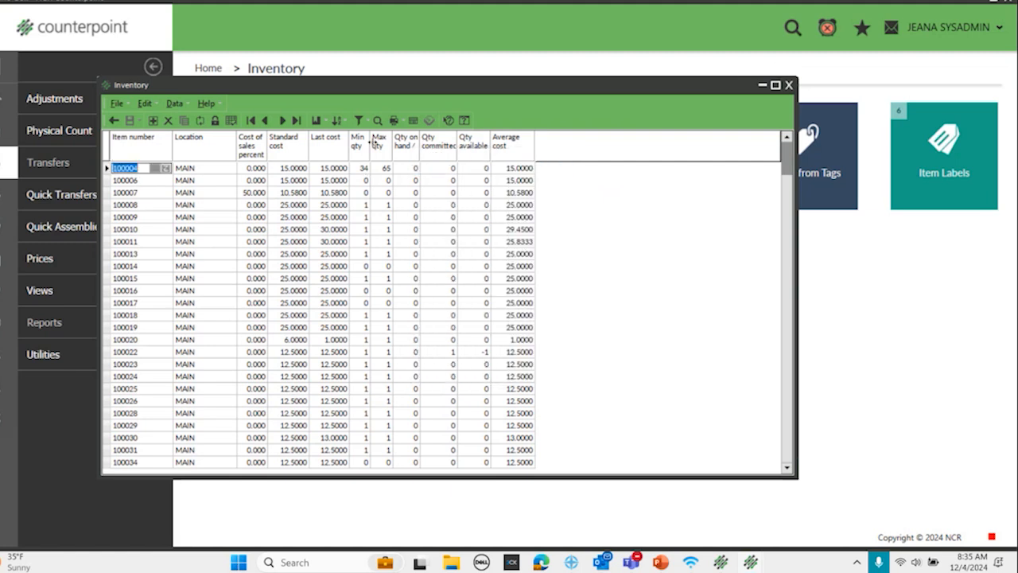
pyautogui.click(790, 85)
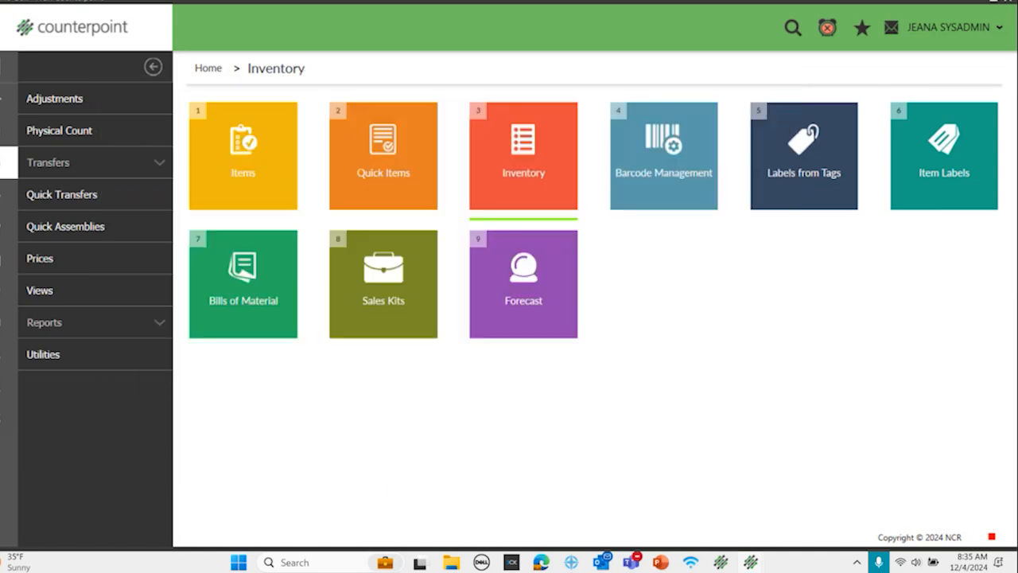
pyautogui.click(10, 102)
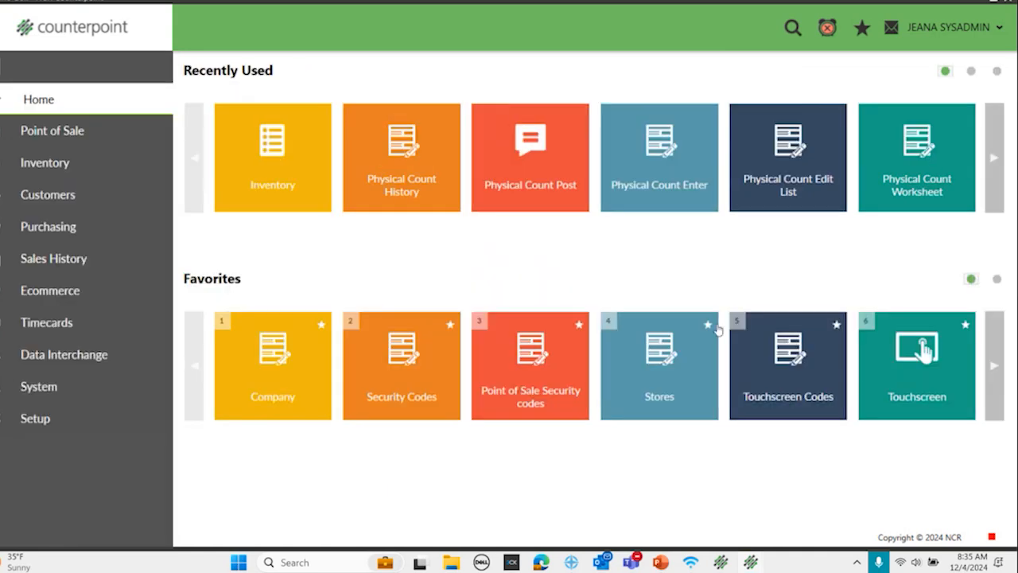
# Step: Switch to the Physical Inventory presentation in PowerPoint, start the slide show from the Key Takeaways slide, and advance one slide
pyautogui.click(660, 563)
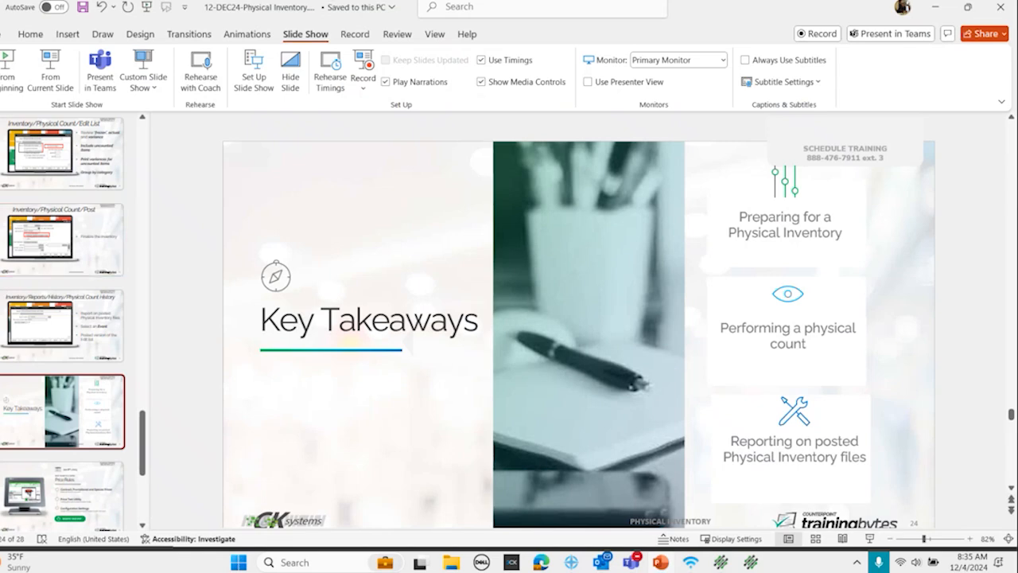
pyautogui.click(50, 70)
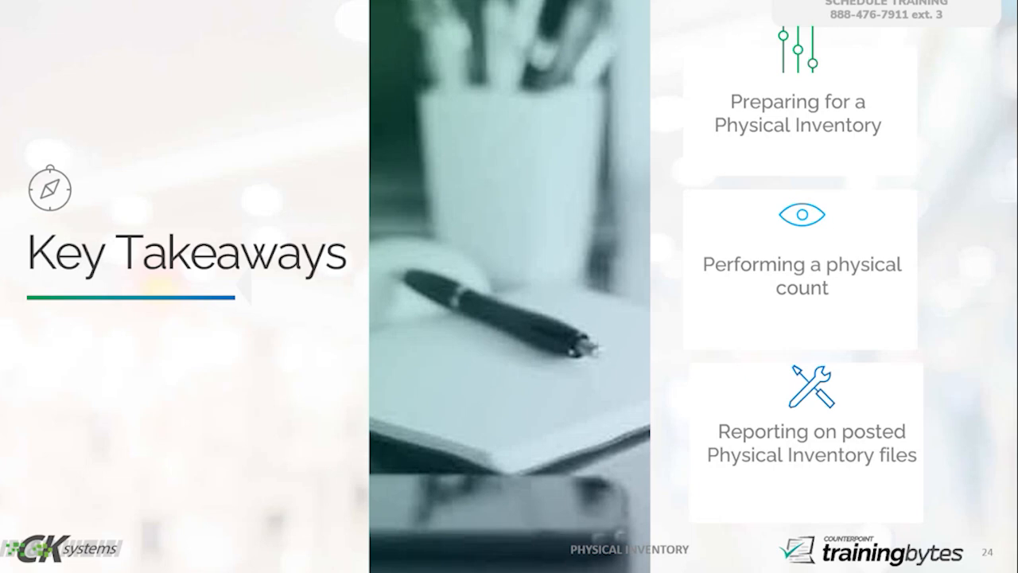
pyautogui.click(285, 467)
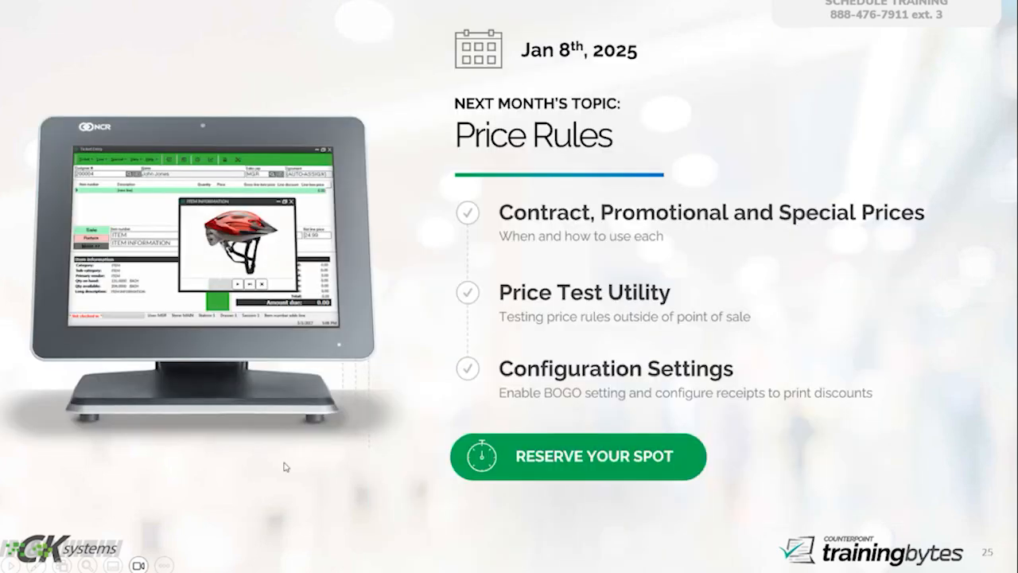
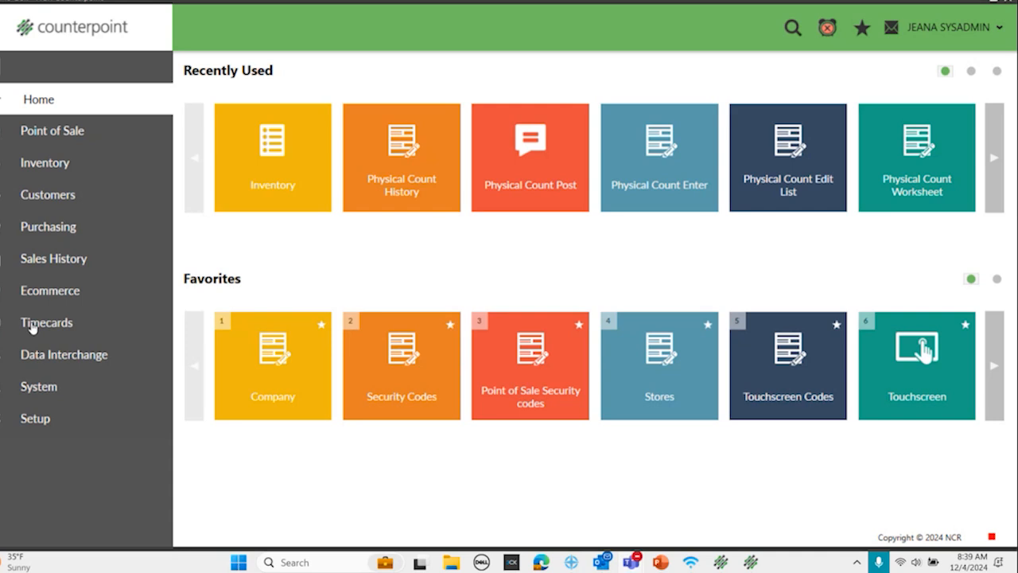
# Step: Preview the Recalc Item Quantities report from the Inventory utilities, with transactions not shown, and close the report
pyautogui.click(27, 165)
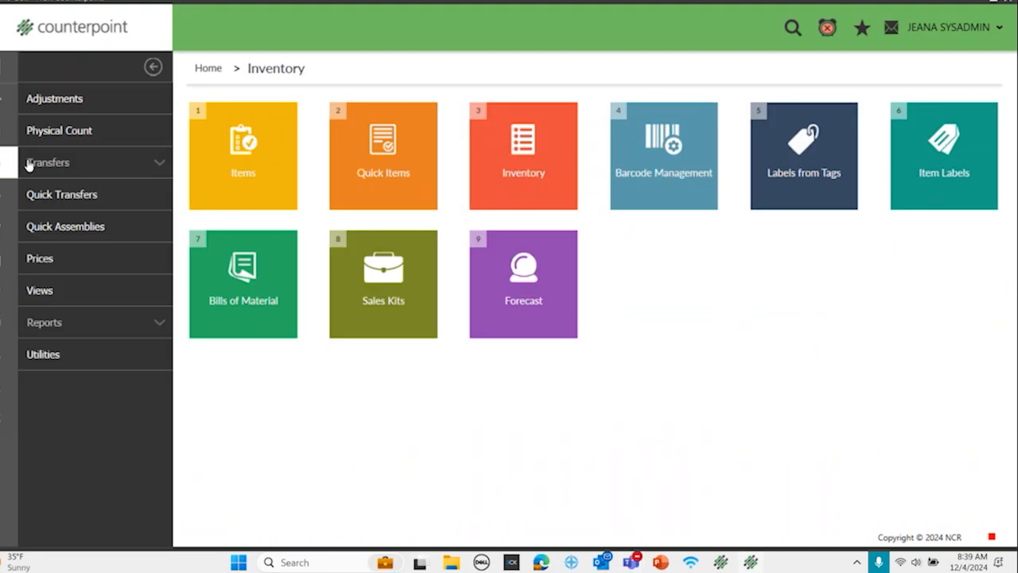
pyautogui.click(46, 355)
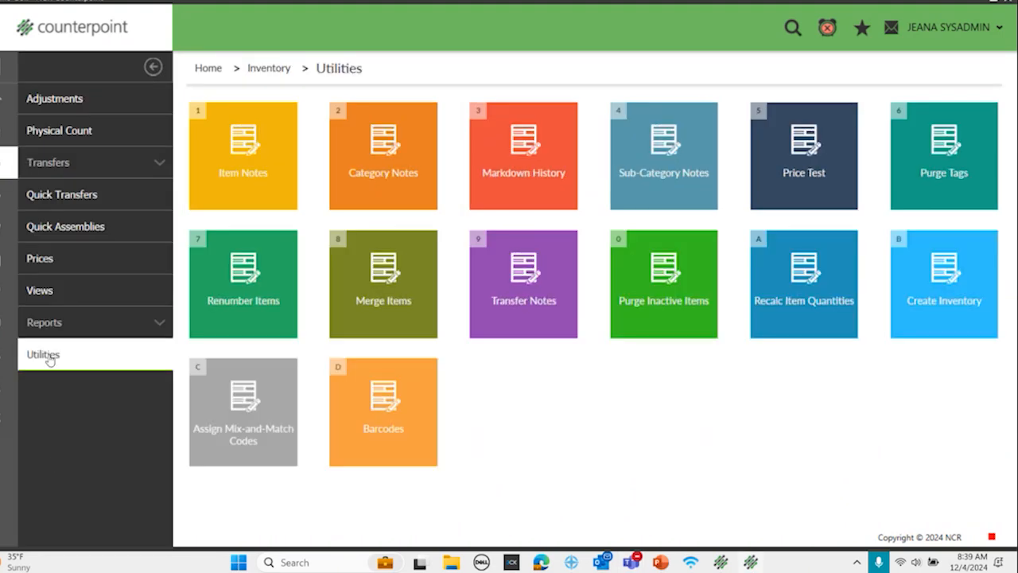
pyautogui.click(810, 295)
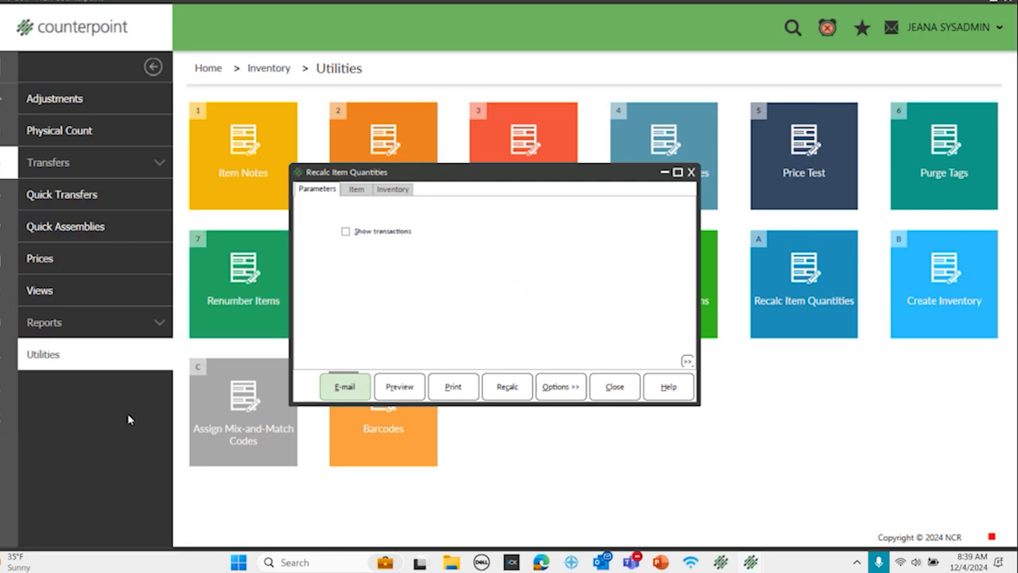
pyautogui.click(399, 388)
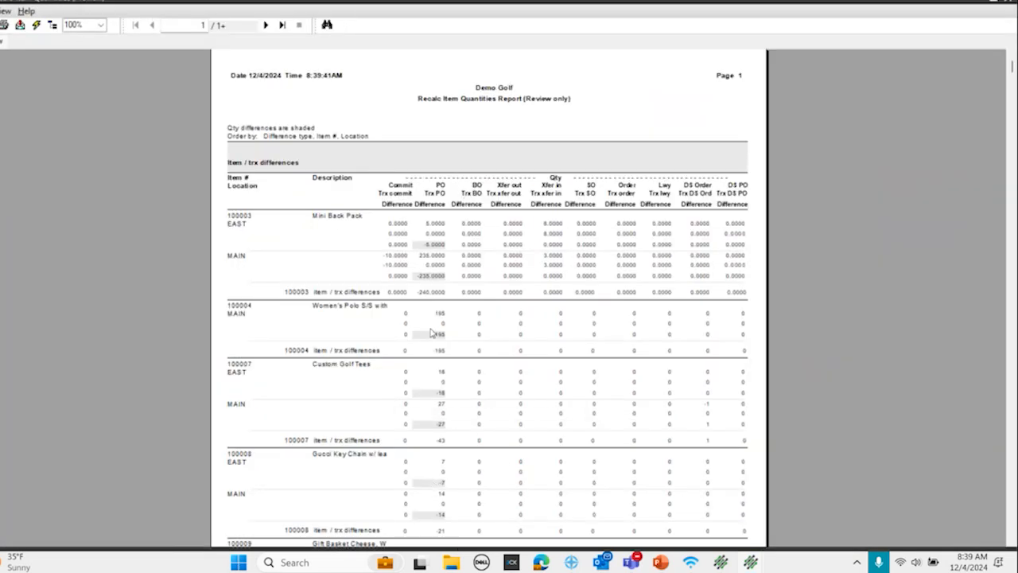
pyautogui.click(1005, 2)
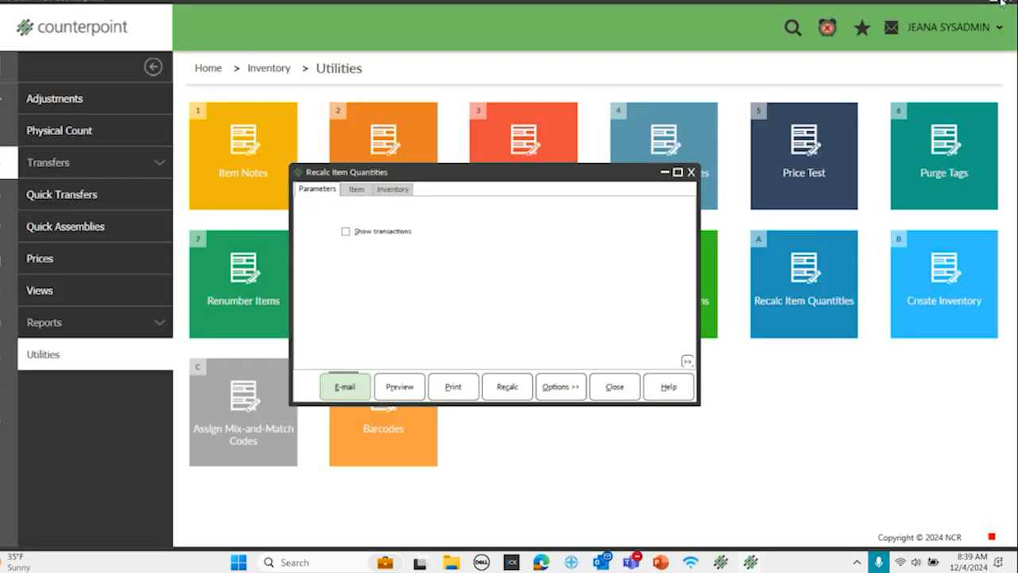
# Step: Recalculate the item quantities and confirm the update
pyautogui.click(517, 390)
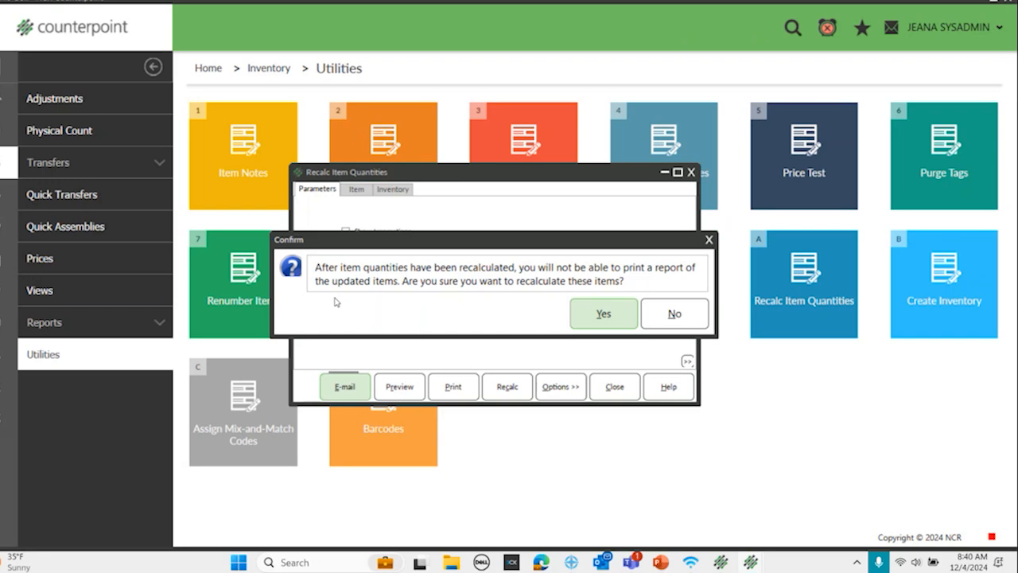
pyautogui.click(578, 320)
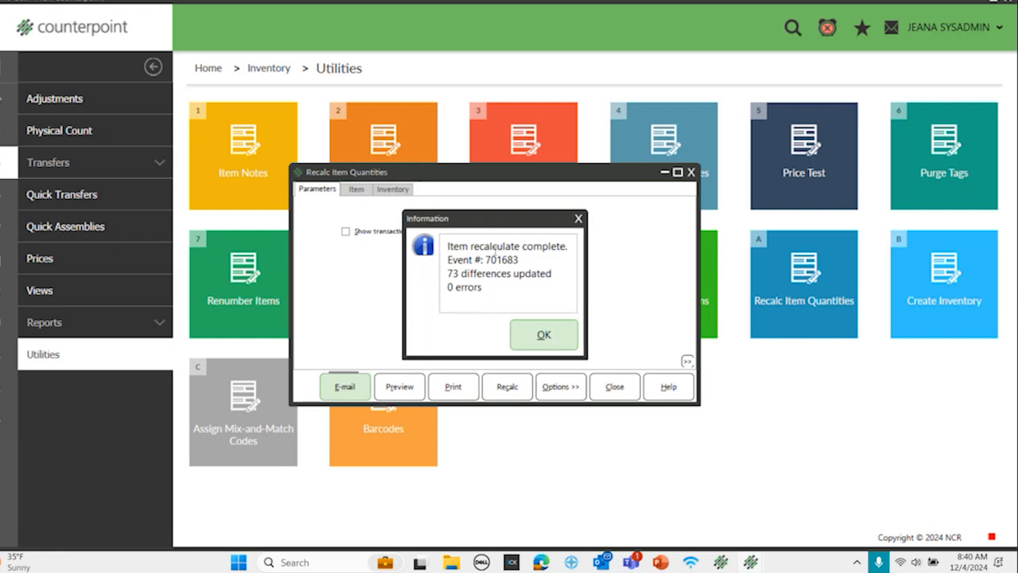
pyautogui.click(540, 334)
# Step: Preview the Recalc Item Quantities report again to check for remaining differences, and close the utility
pyautogui.click(400, 388)
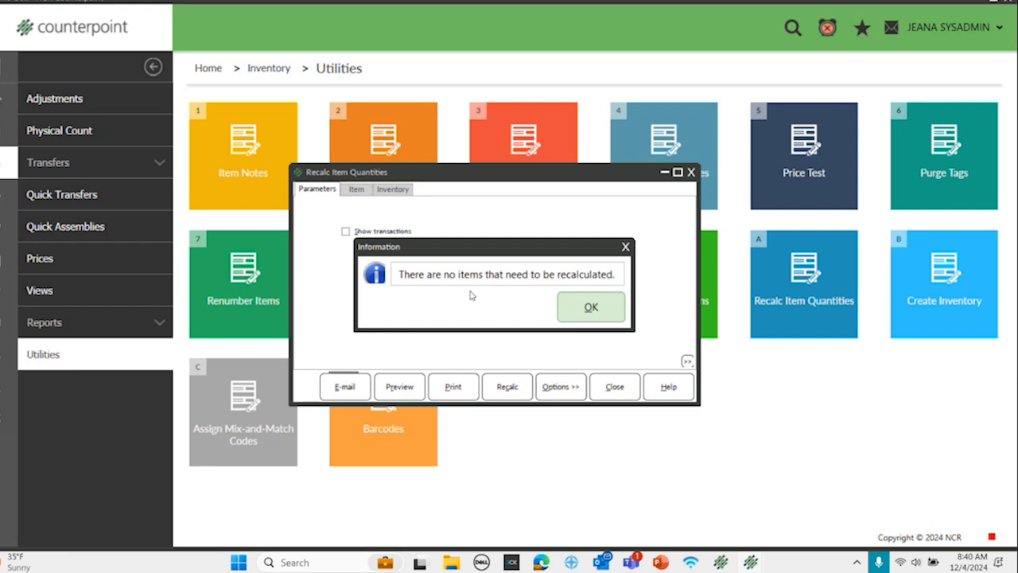
pyautogui.click(589, 308)
pyautogui.click(690, 173)
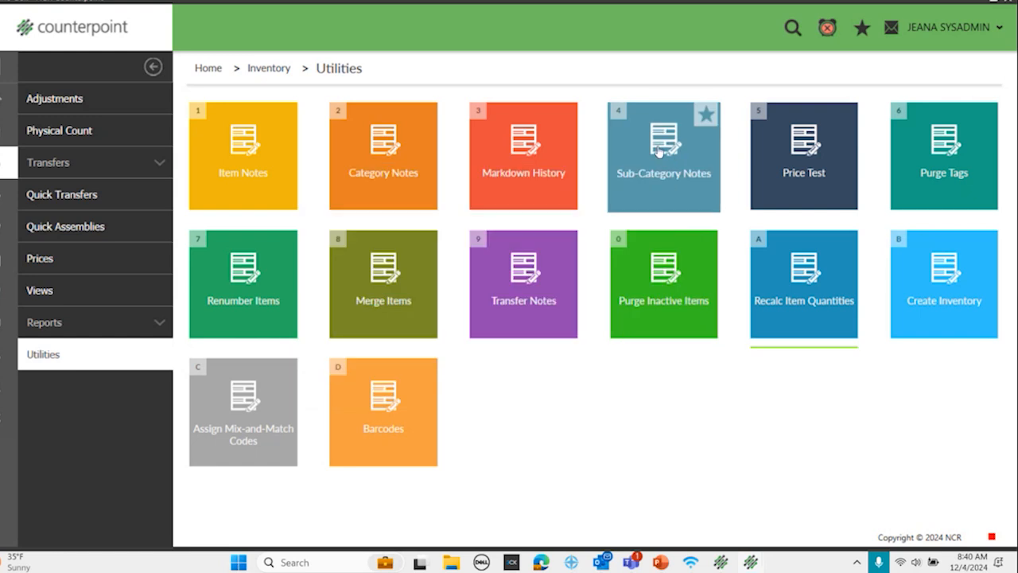
# Step: Open the Inventory Items form, bring up the record for the Mini Back Pack, and clear the form
pyautogui.click(4, 99)
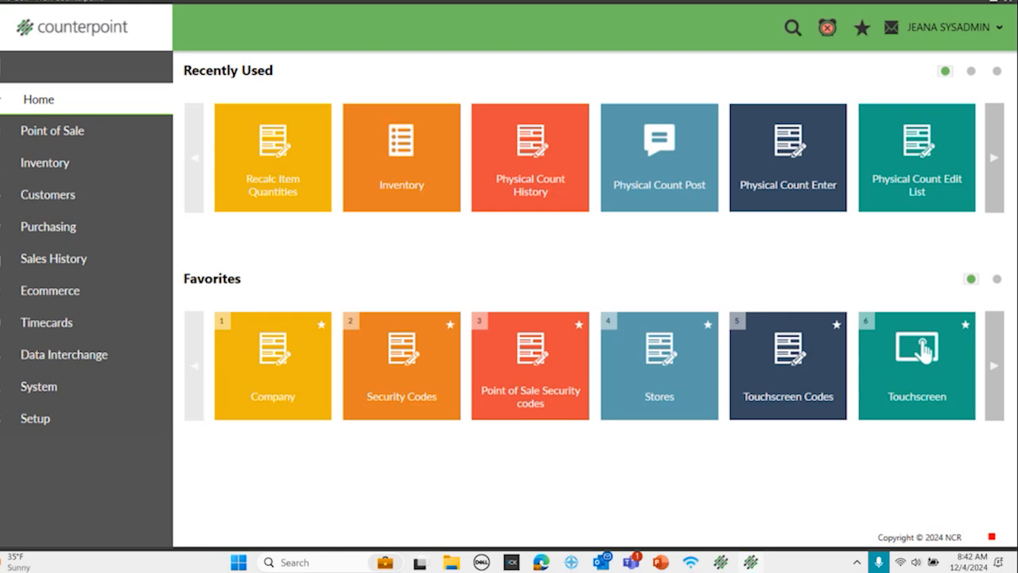
pyautogui.click(44, 163)
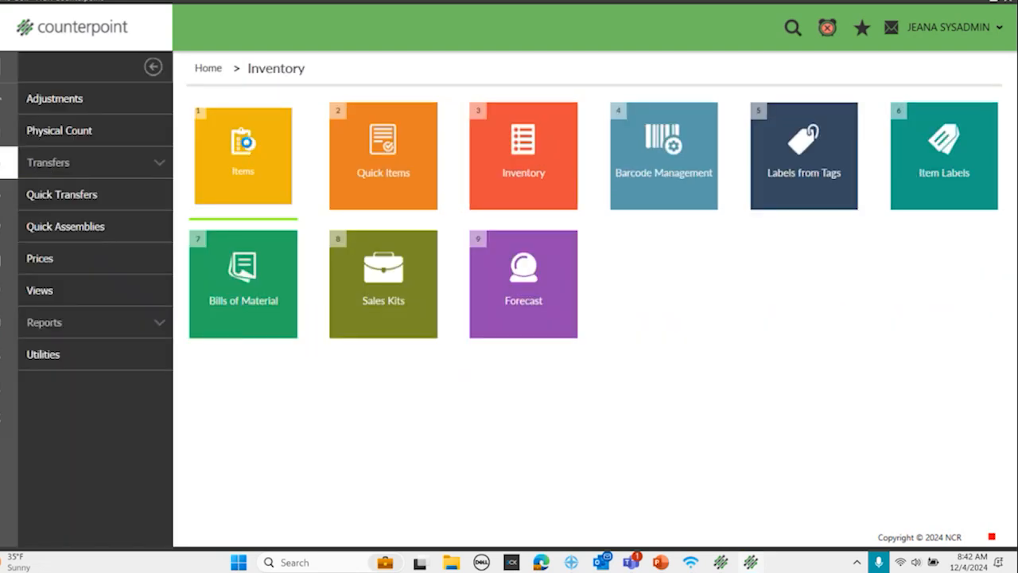
pyautogui.click(243, 155)
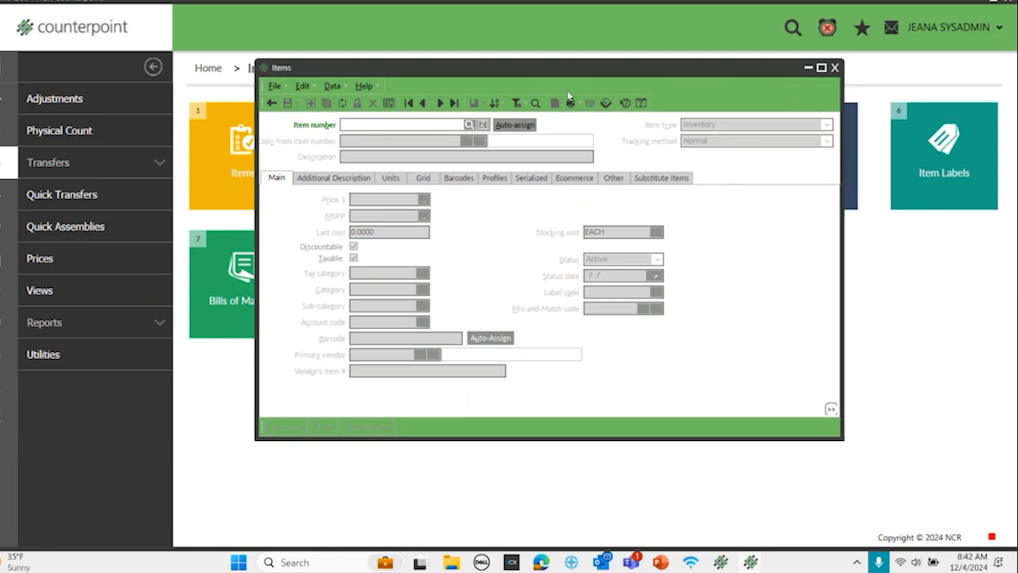
pyautogui.click(442, 102)
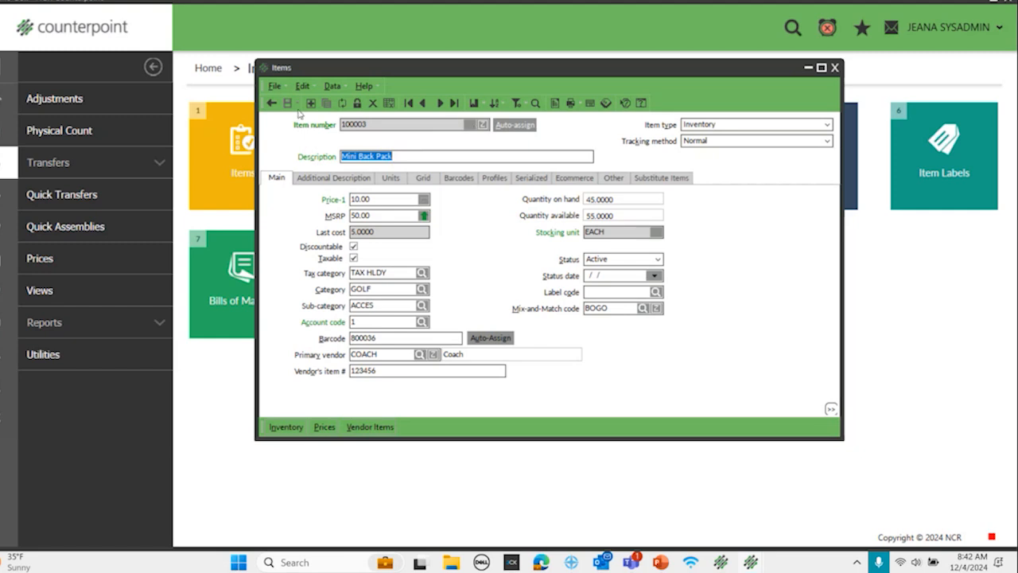
pyautogui.click(271, 103)
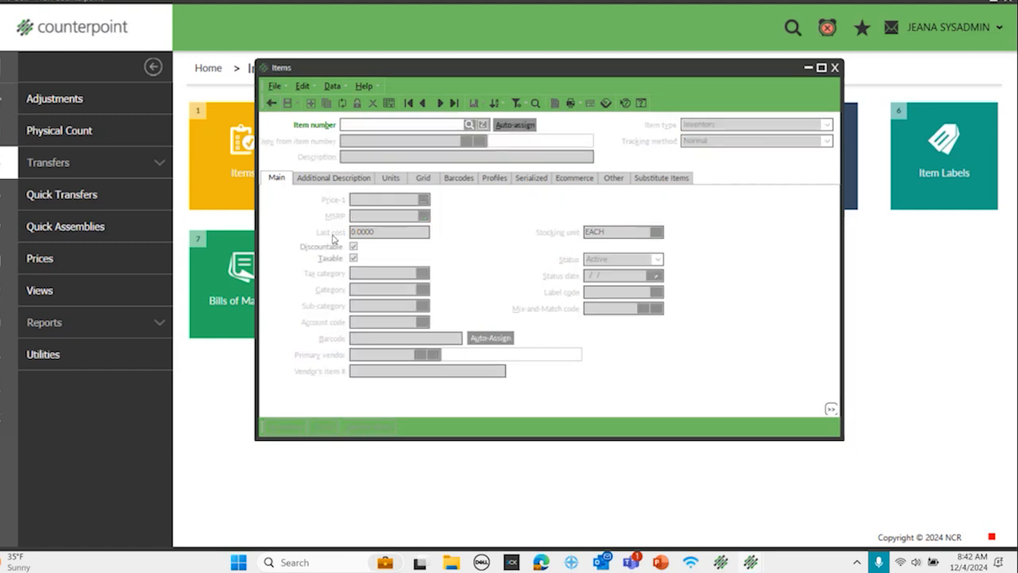
# Step: Open the item number lookup, view the available saved lookups, and close it without choosing an item
pyautogui.click(470, 127)
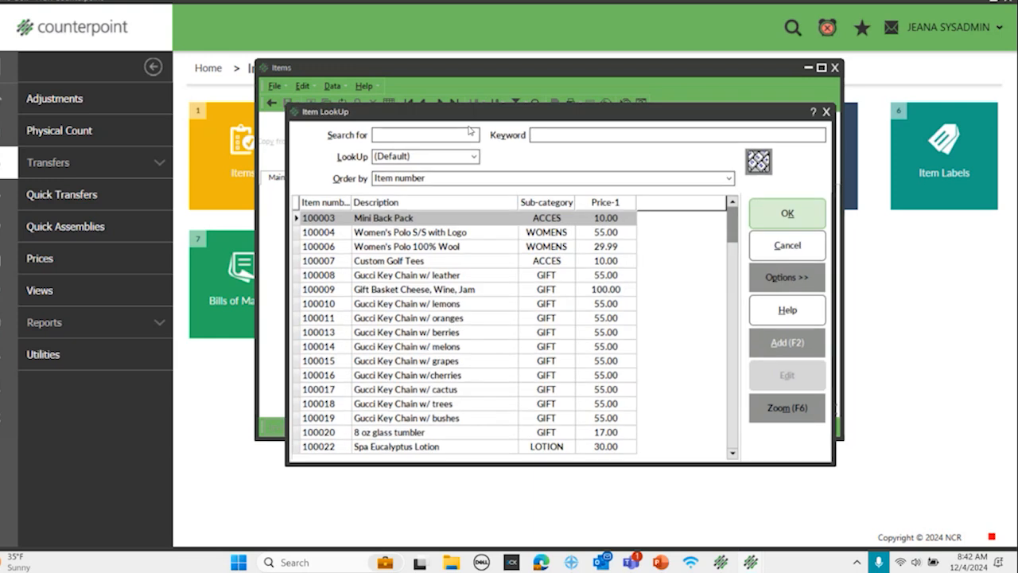
pyautogui.click(472, 159)
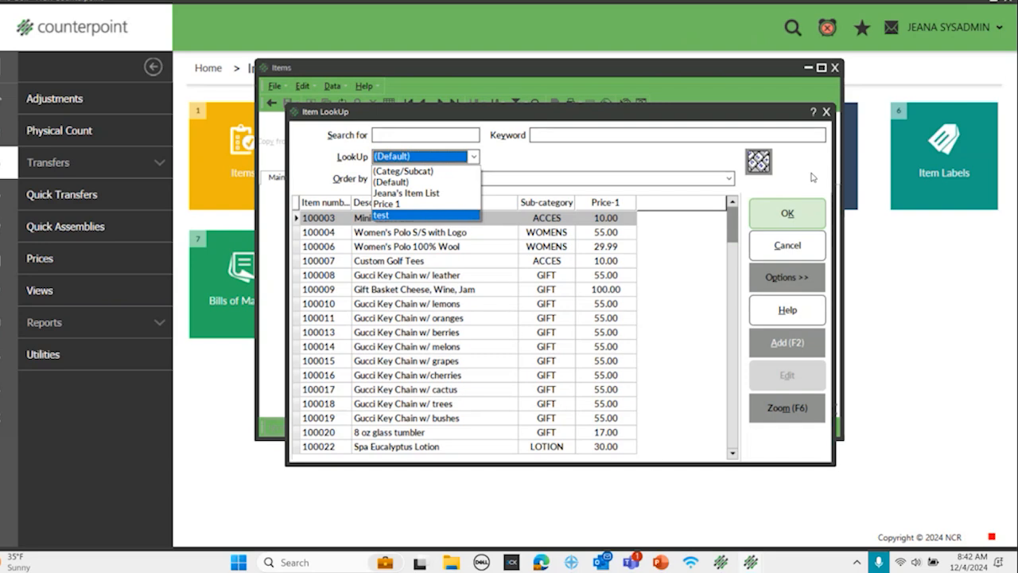
pyautogui.click(829, 112)
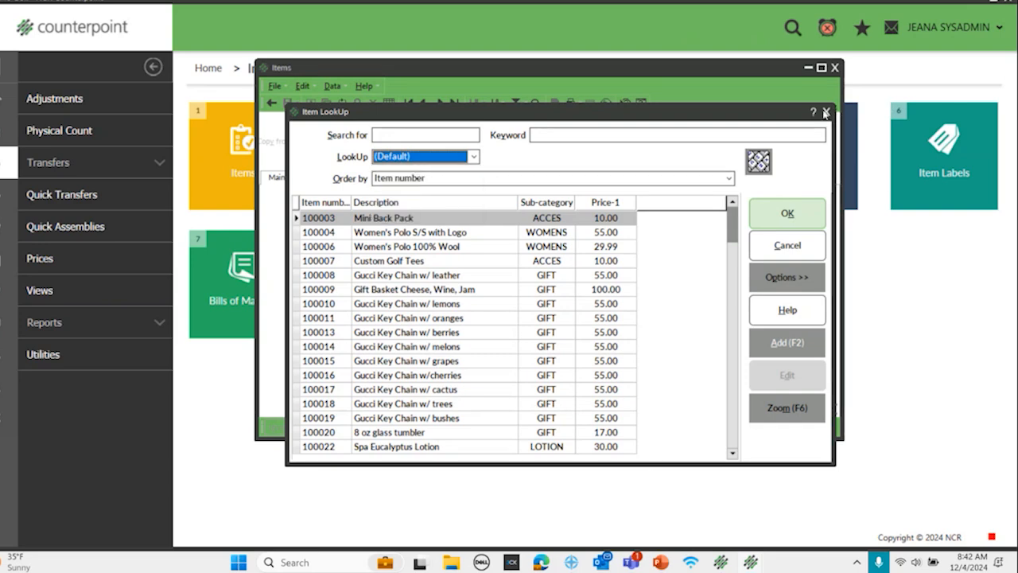
pyautogui.click(827, 112)
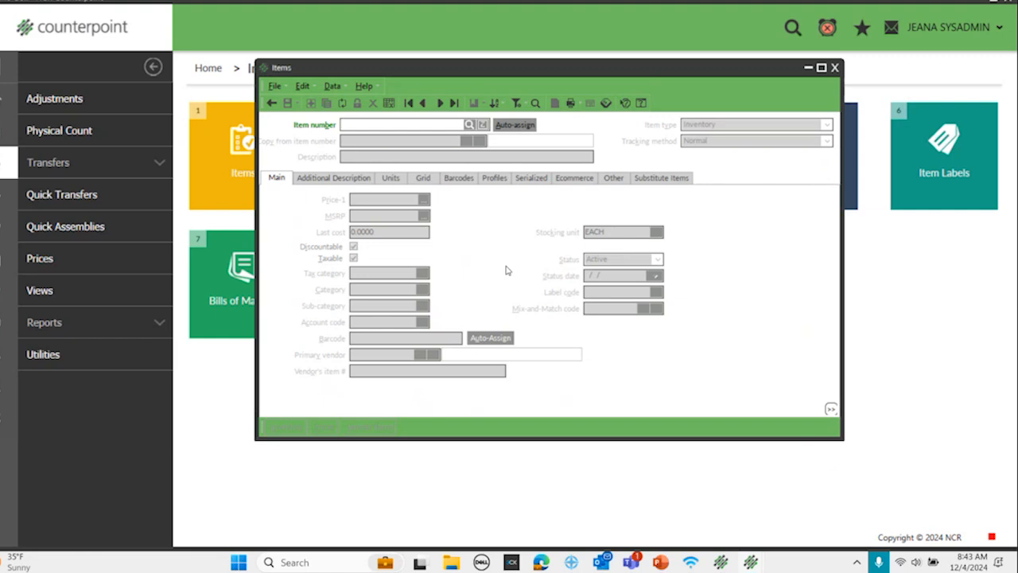
# Step: Preview the default item lookup list as an Item Quick Report, and close the report, the lookup and the Items form
pyautogui.click(469, 125)
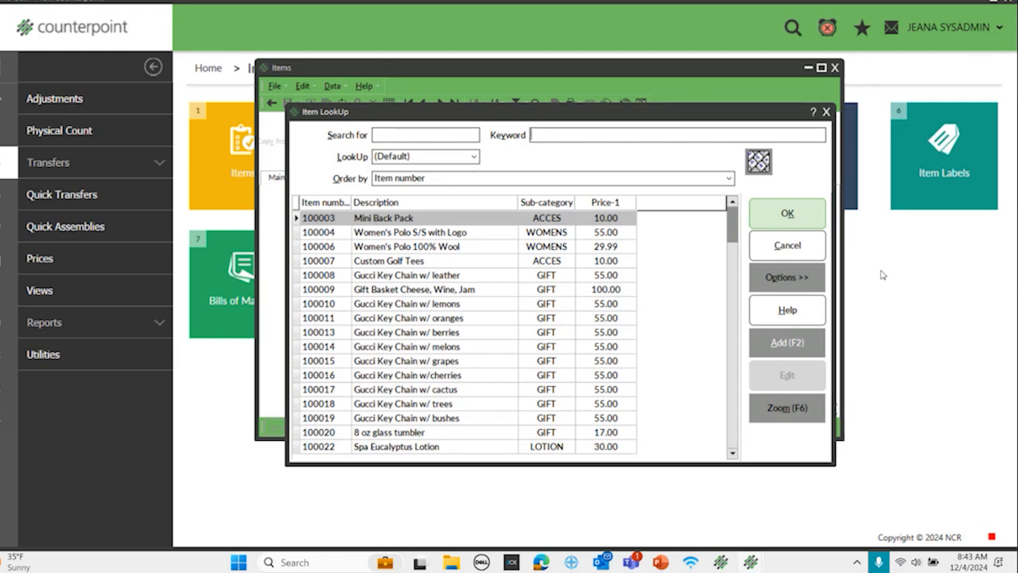
pyautogui.click(801, 276)
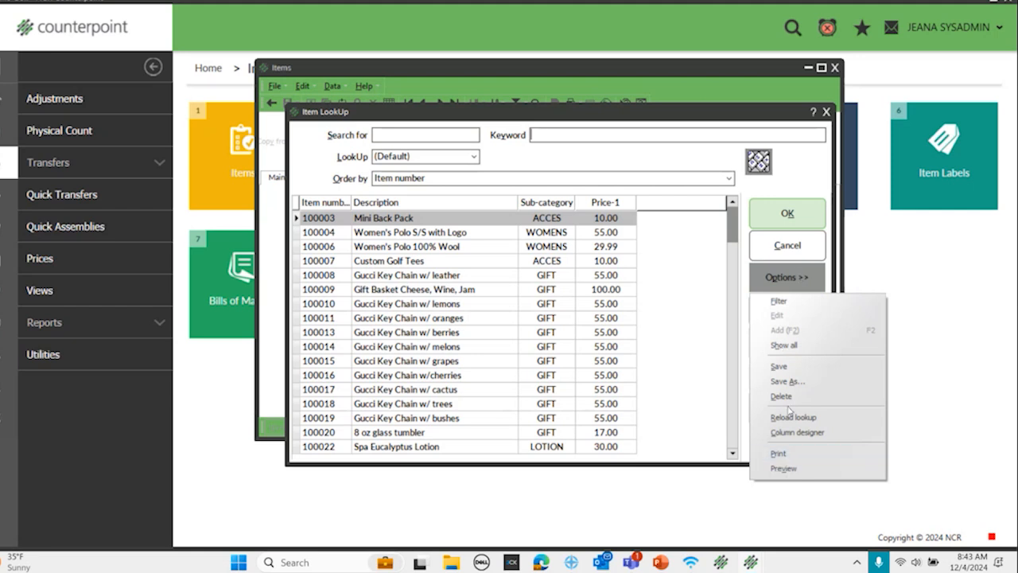
pyautogui.click(784, 469)
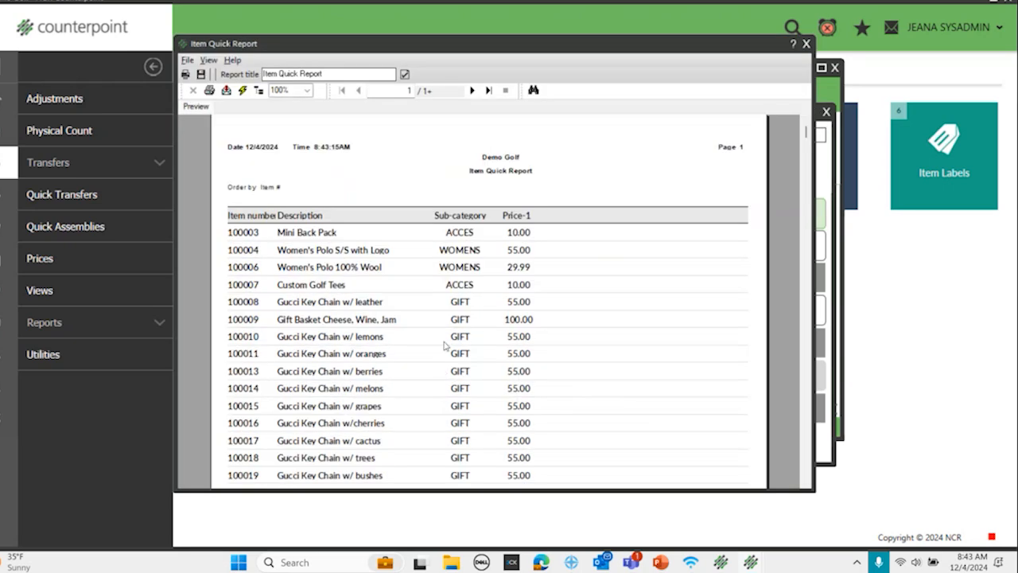
pyautogui.click(806, 45)
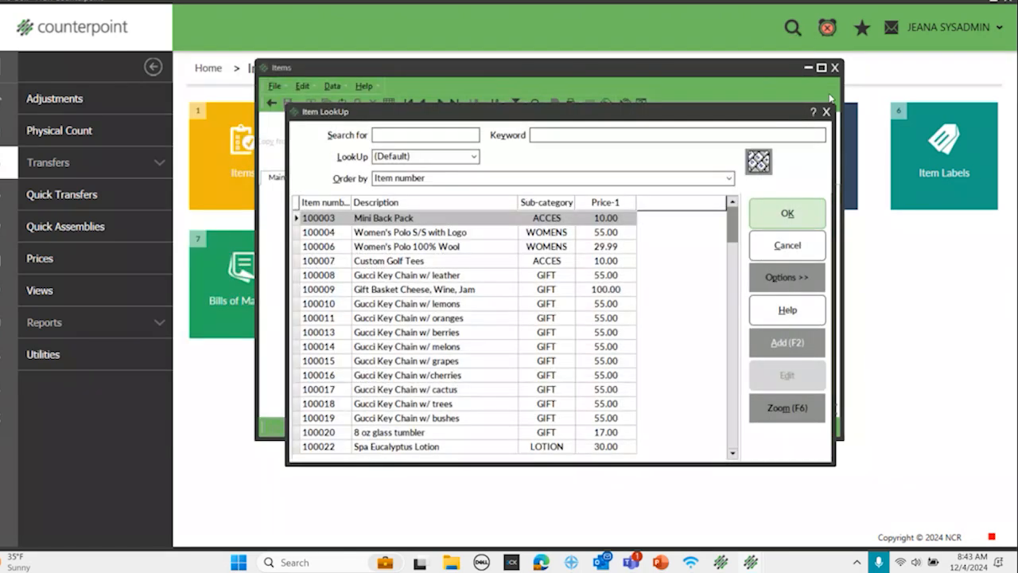
pyautogui.click(828, 111)
pyautogui.click(835, 68)
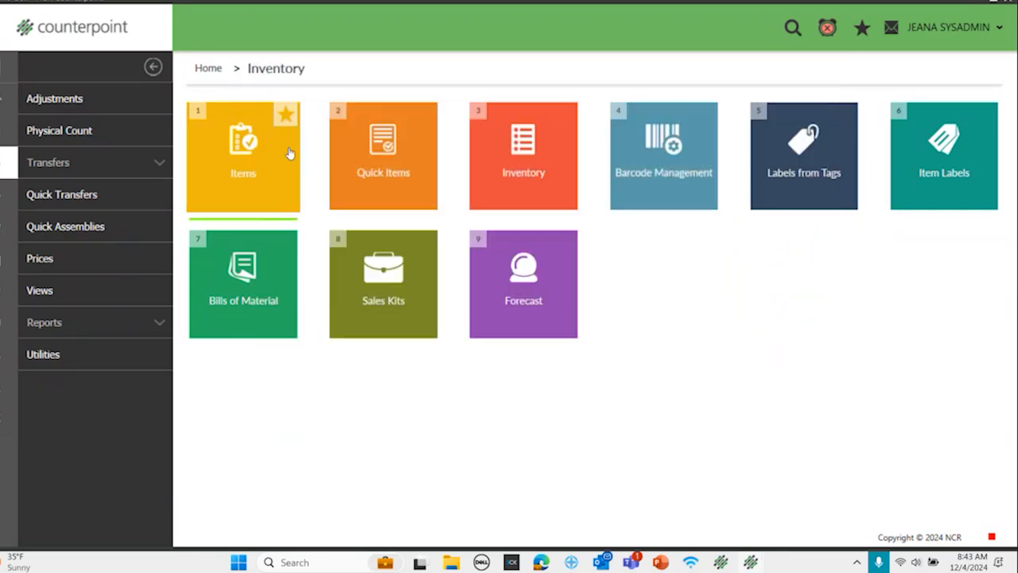